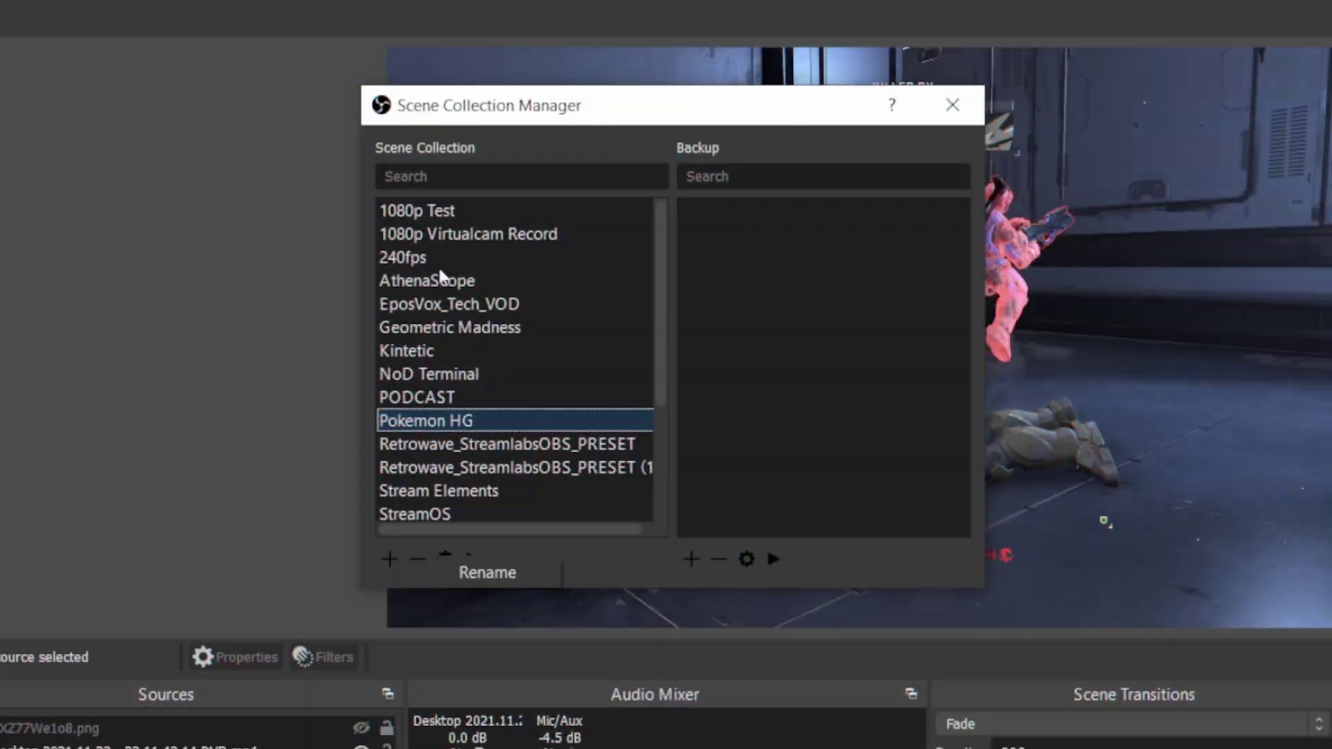
Look over the 240fps and Kintetic scene collections and their options menu in the Scene Collection Manager
left_click(440, 258)
left_click(440, 562)
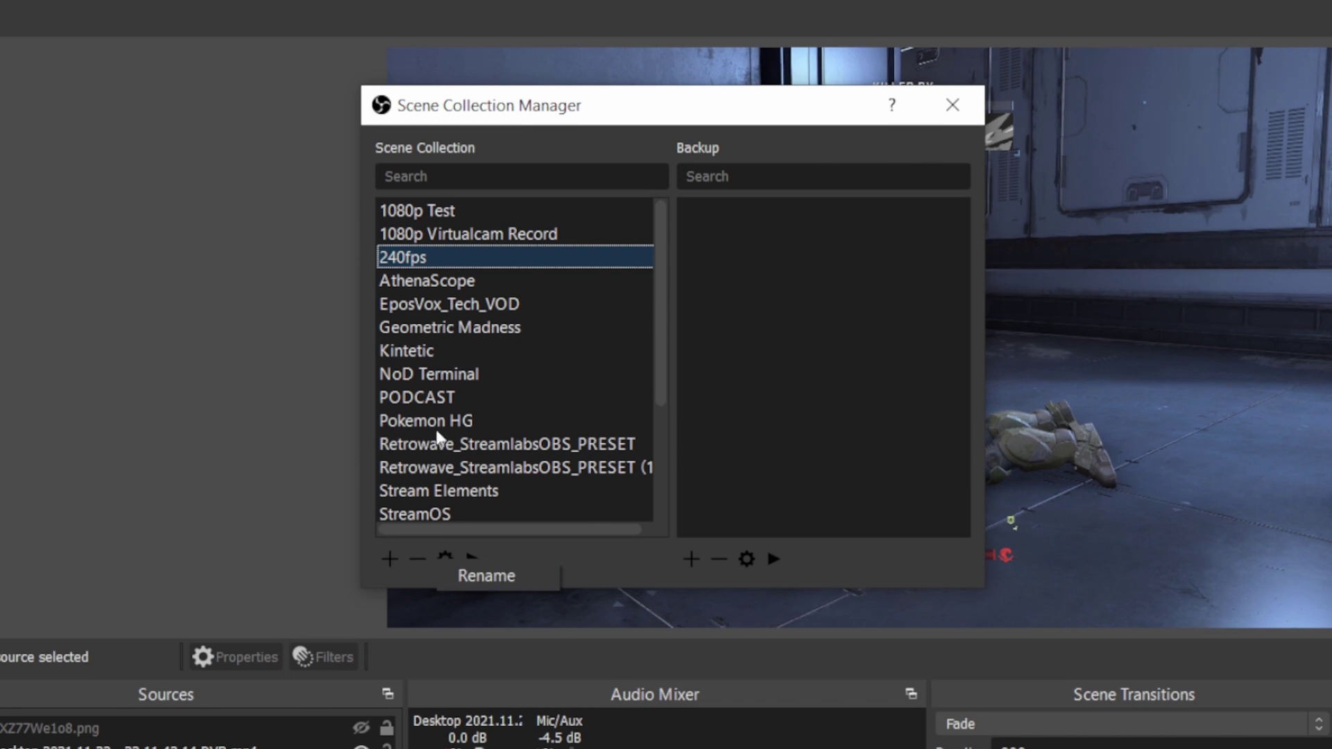
left_click(416, 350)
left_click(445, 559)
left_click(446, 562)
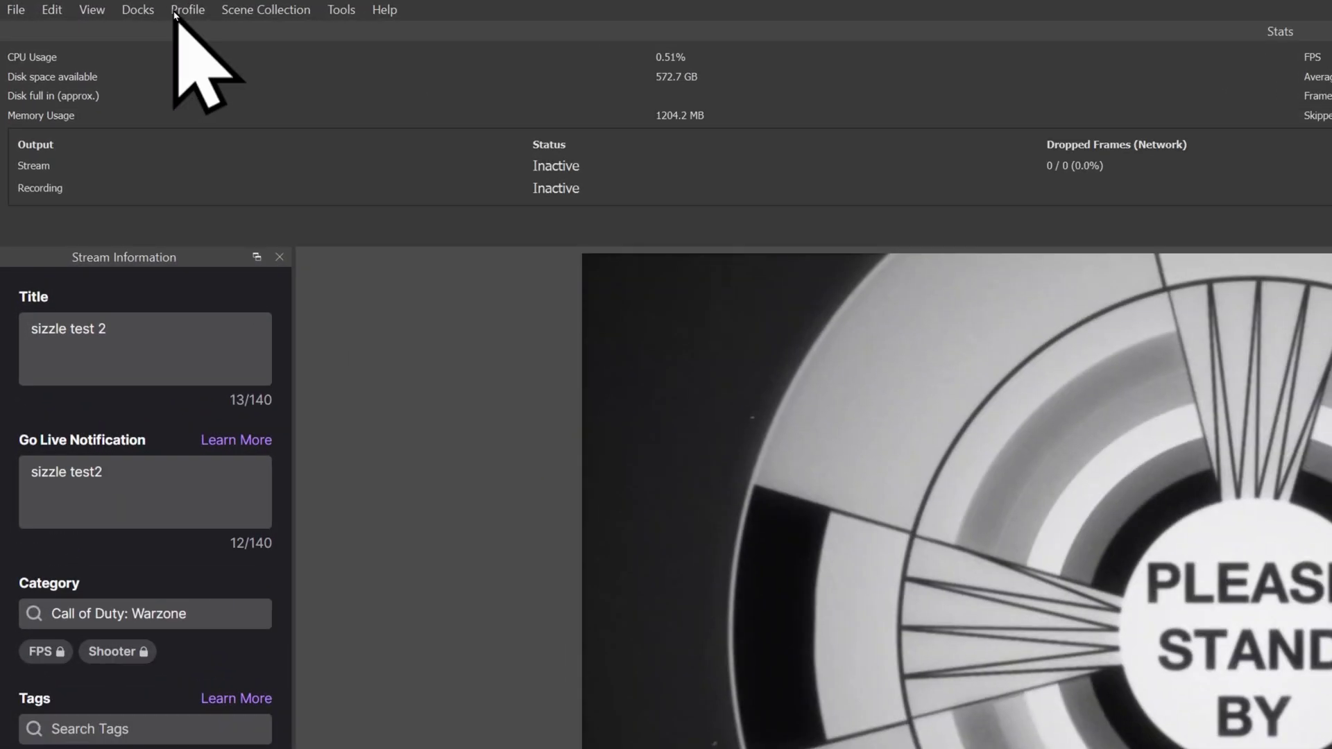
Start a profile export, then cancel it without saving anything
left_click(151, 8)
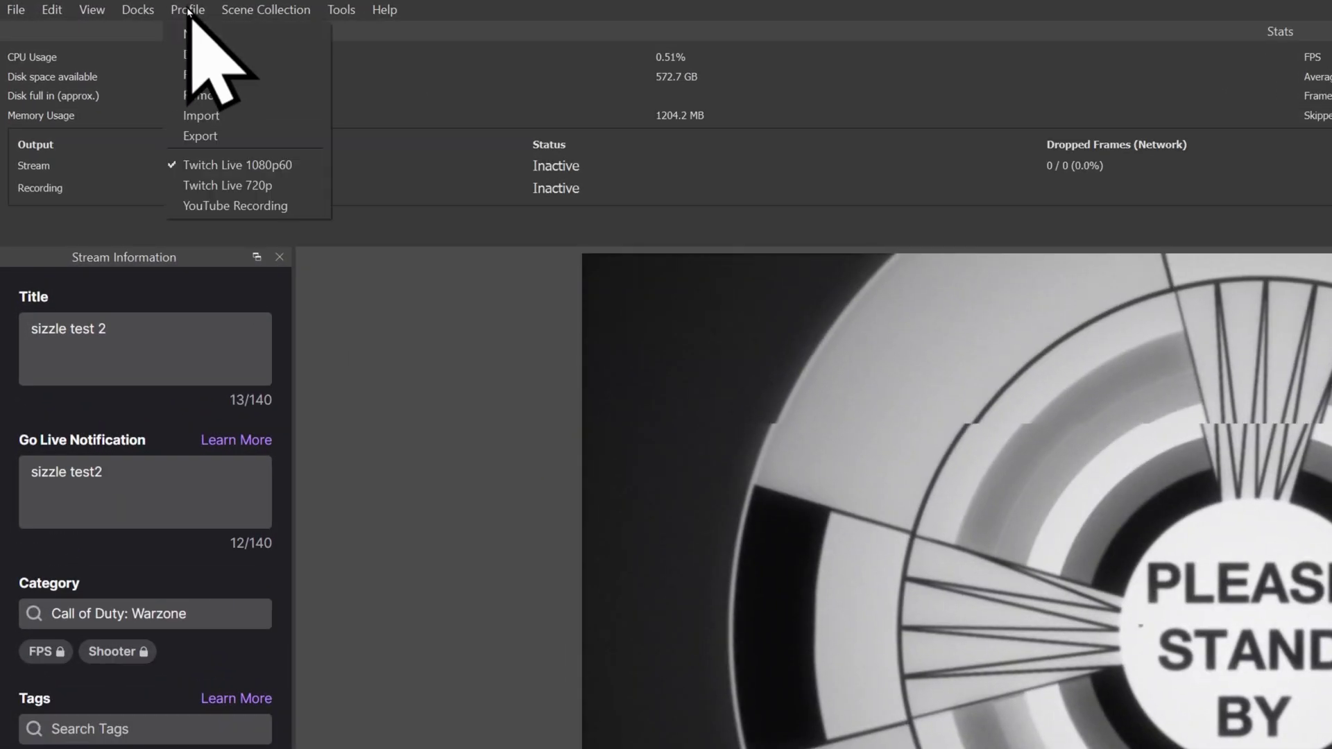
left_click(305, 136)
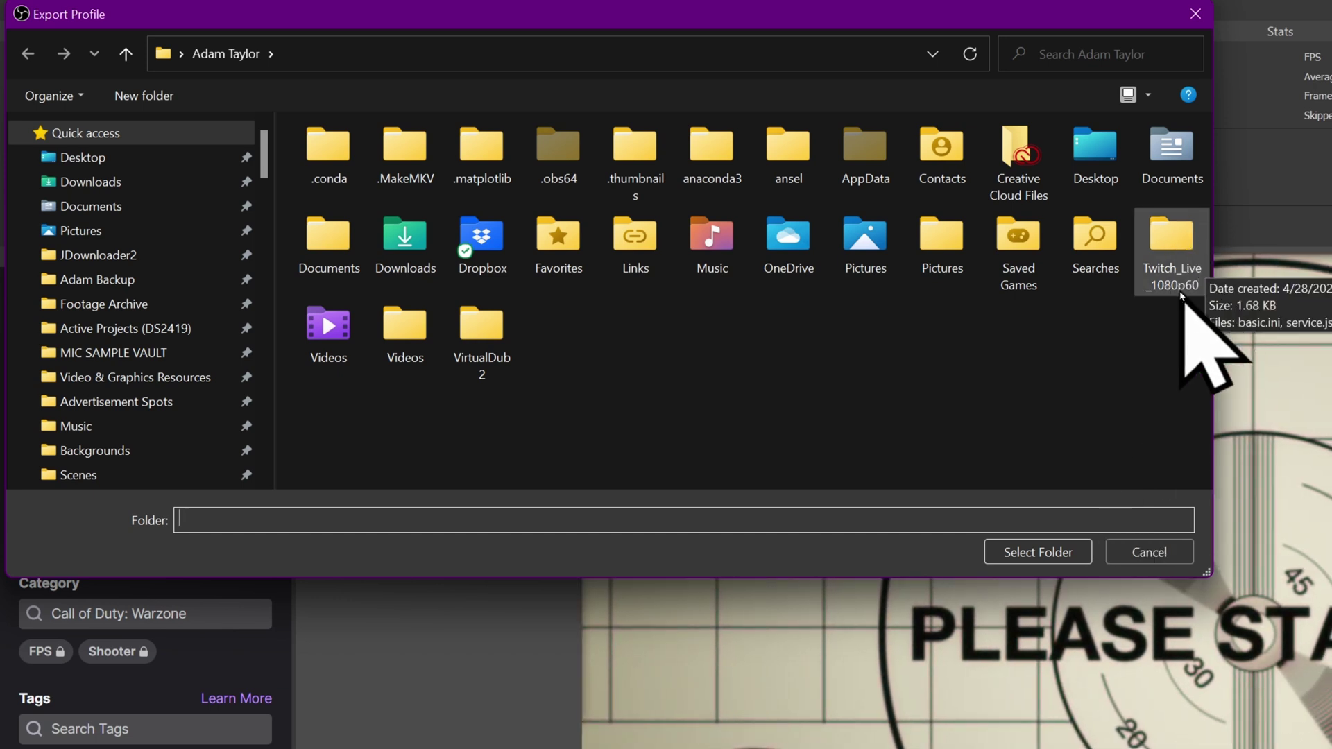
left_click(1121, 557)
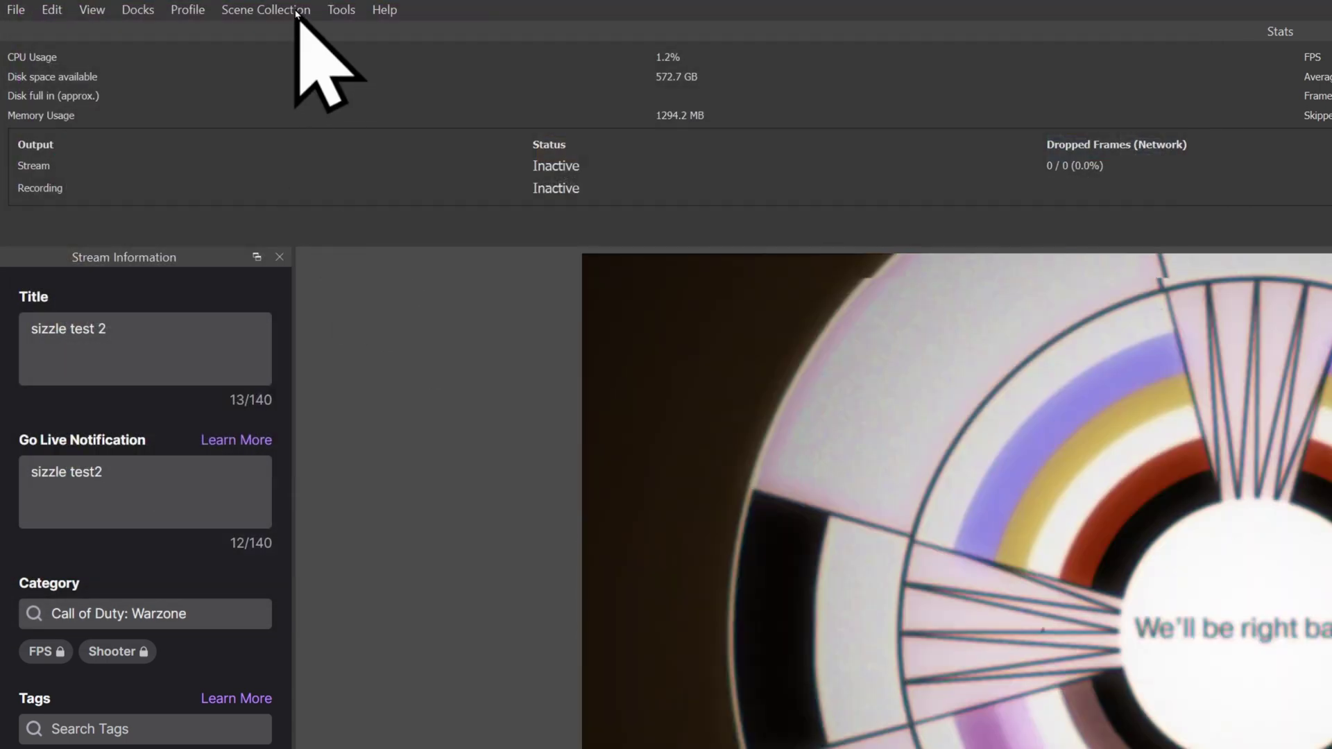
Export the current scene collection as Twitch_2.json
left_click(297, 11)
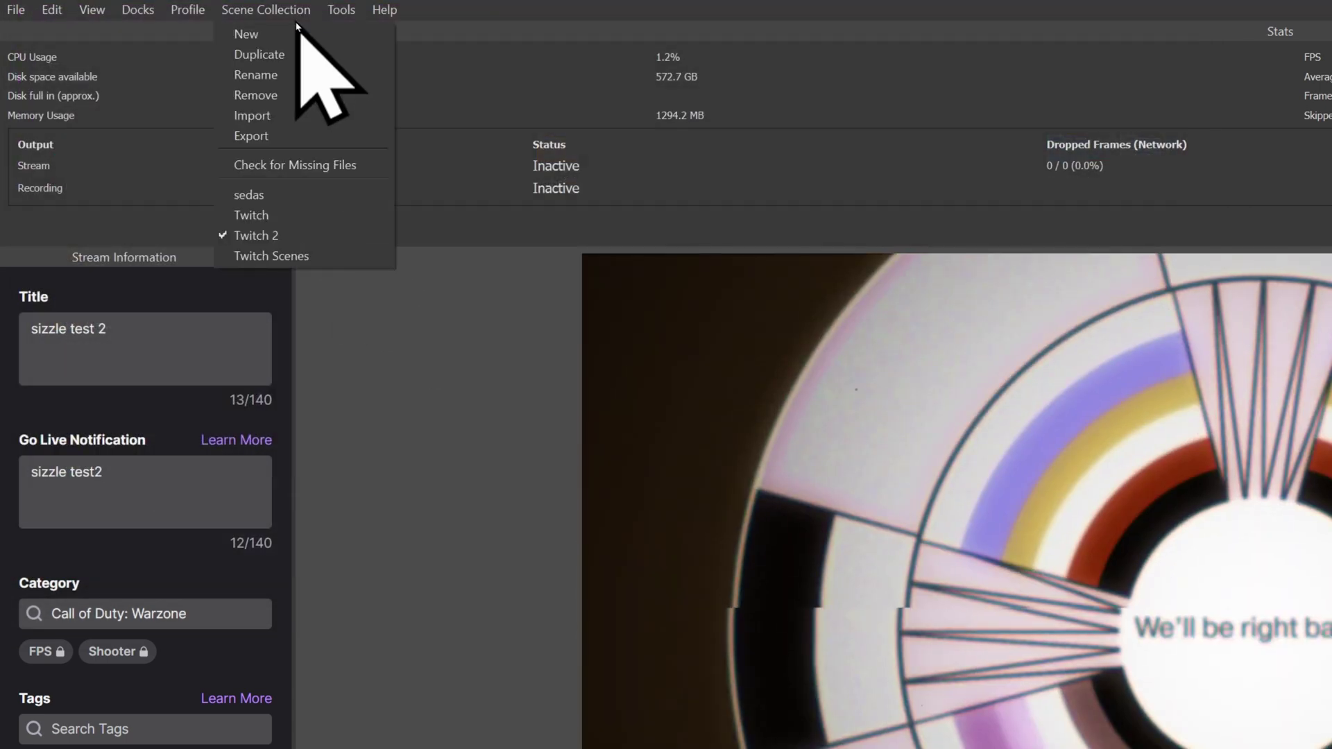
left_click(306, 137)
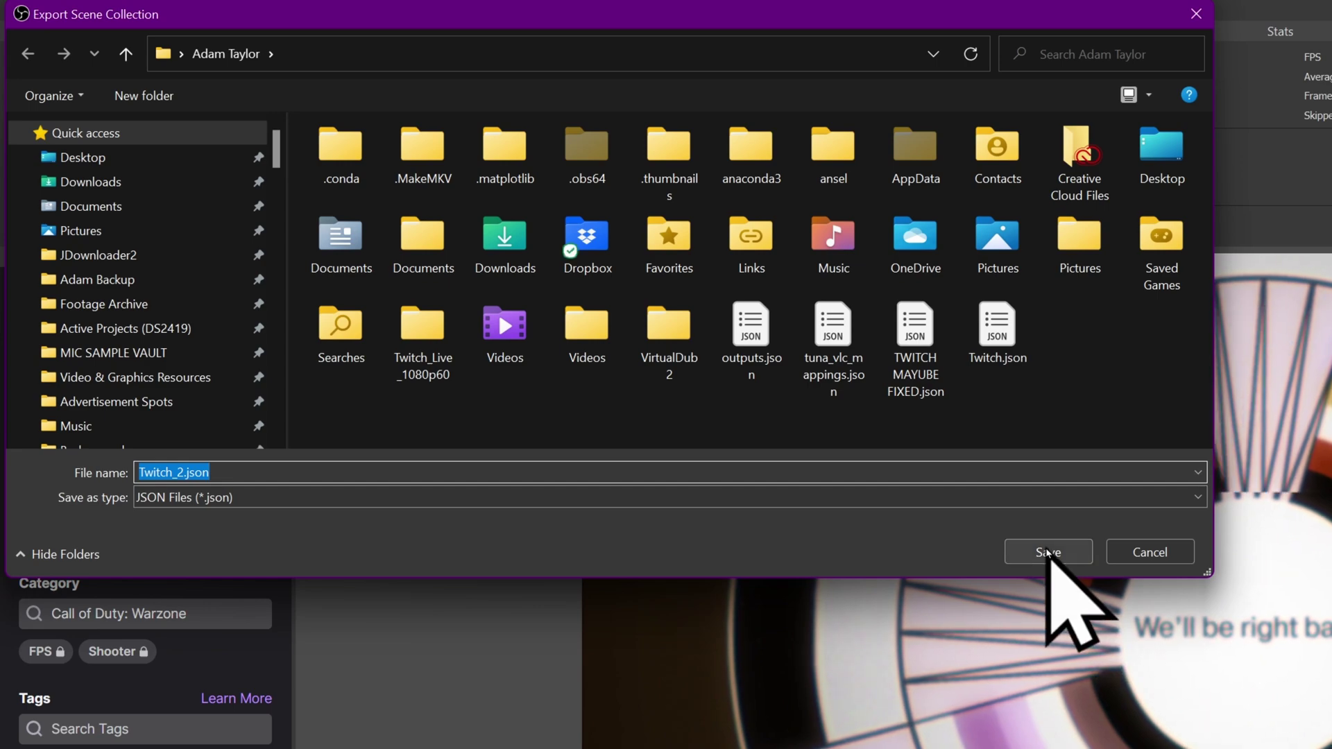
left_click(1049, 552)
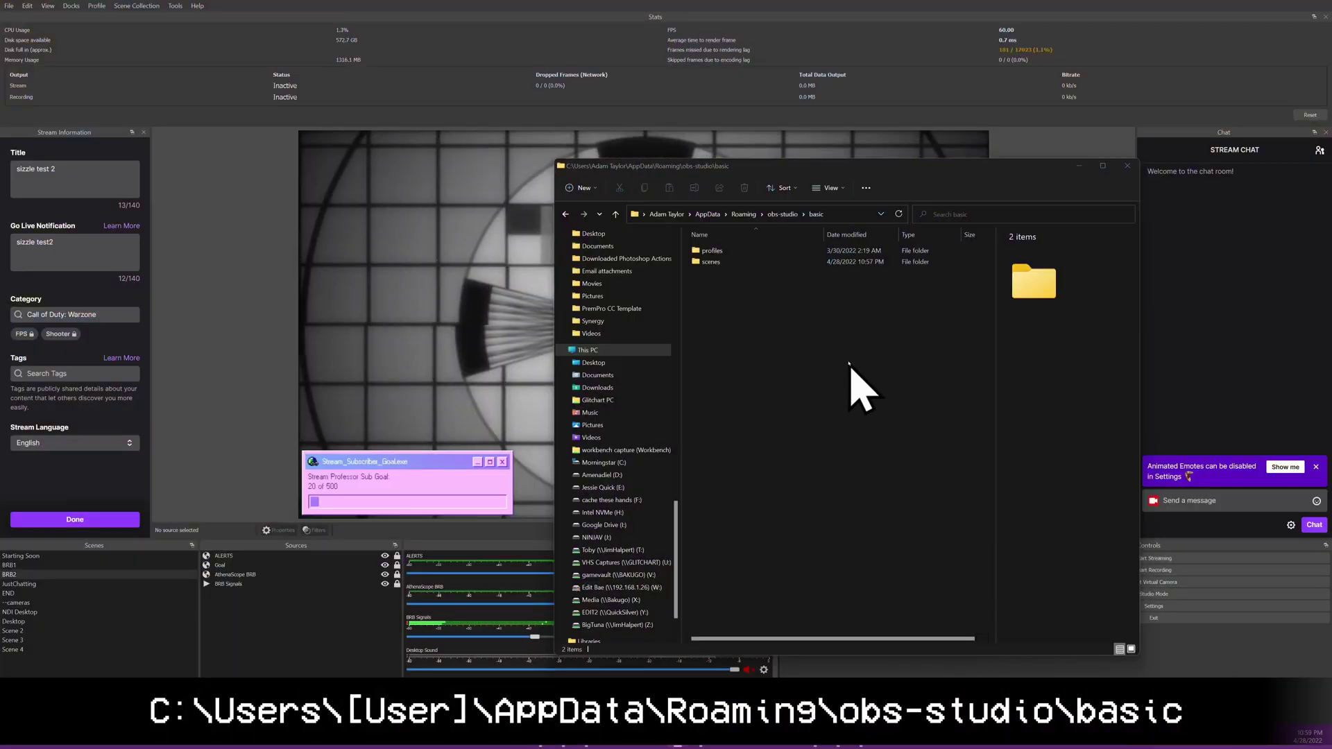
Inspect the scenes and profiles subfolders of obs-studio\basic, then close File Explorer
left_click(824, 215)
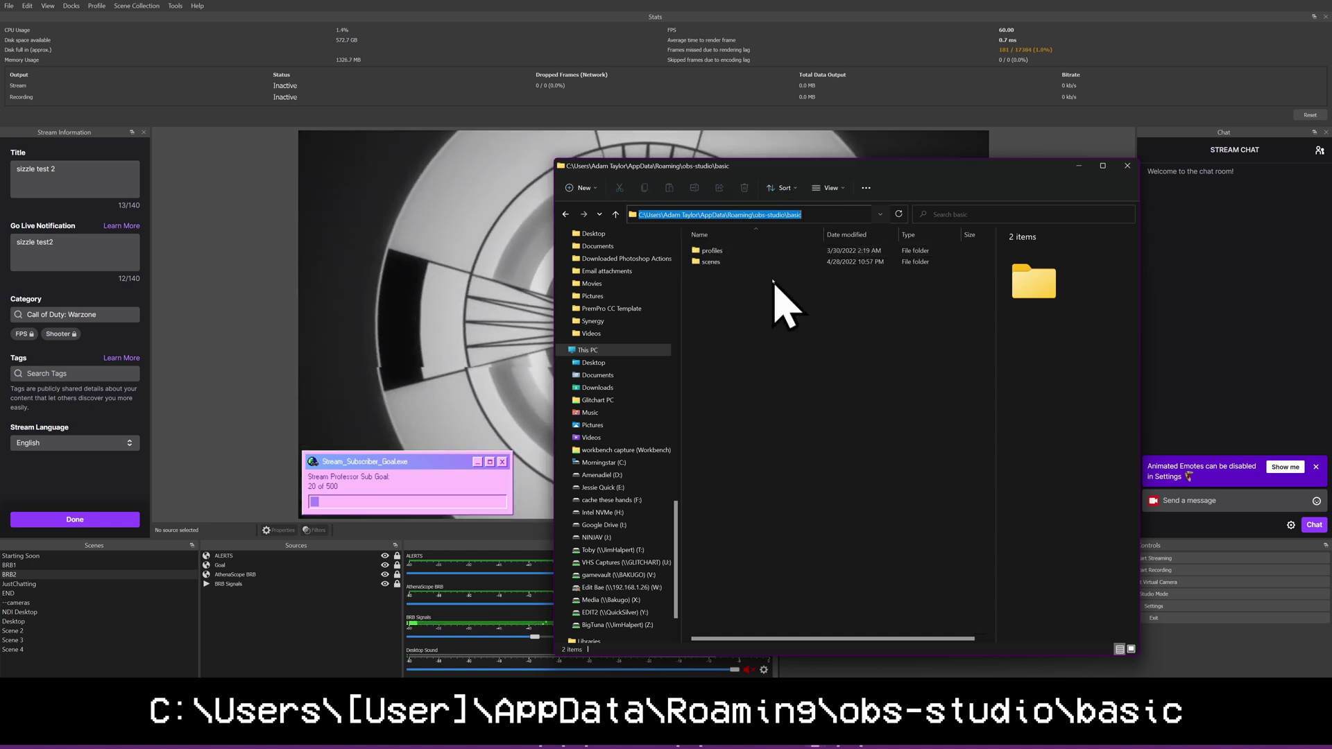
double_click(727, 263)
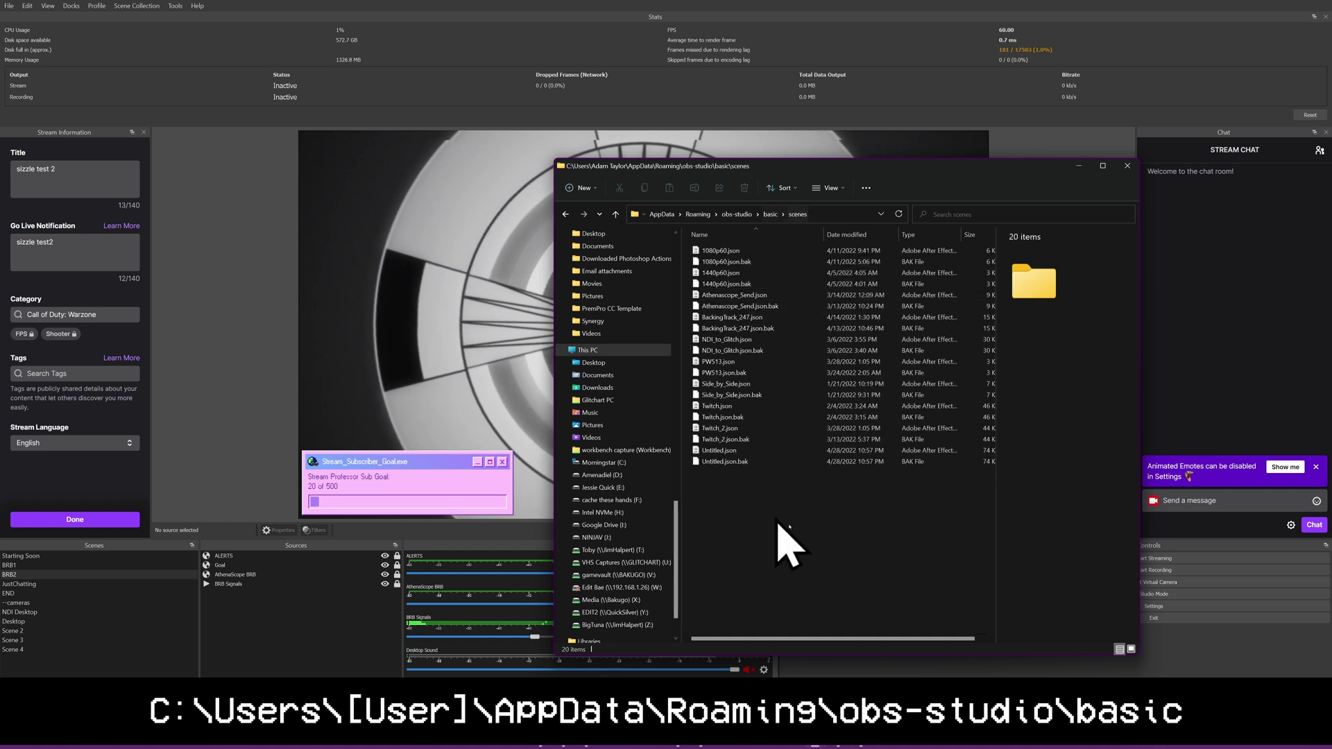
key("alt+Left")
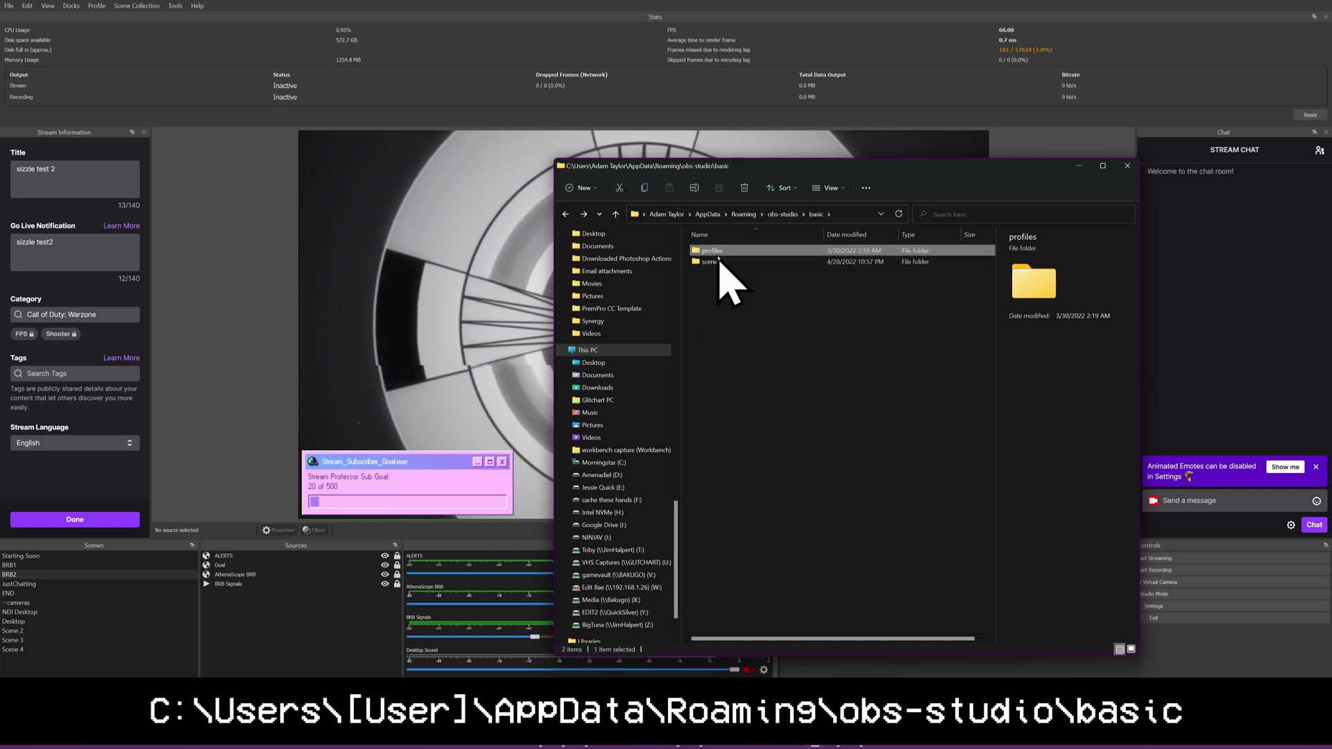
double_click(720, 252)
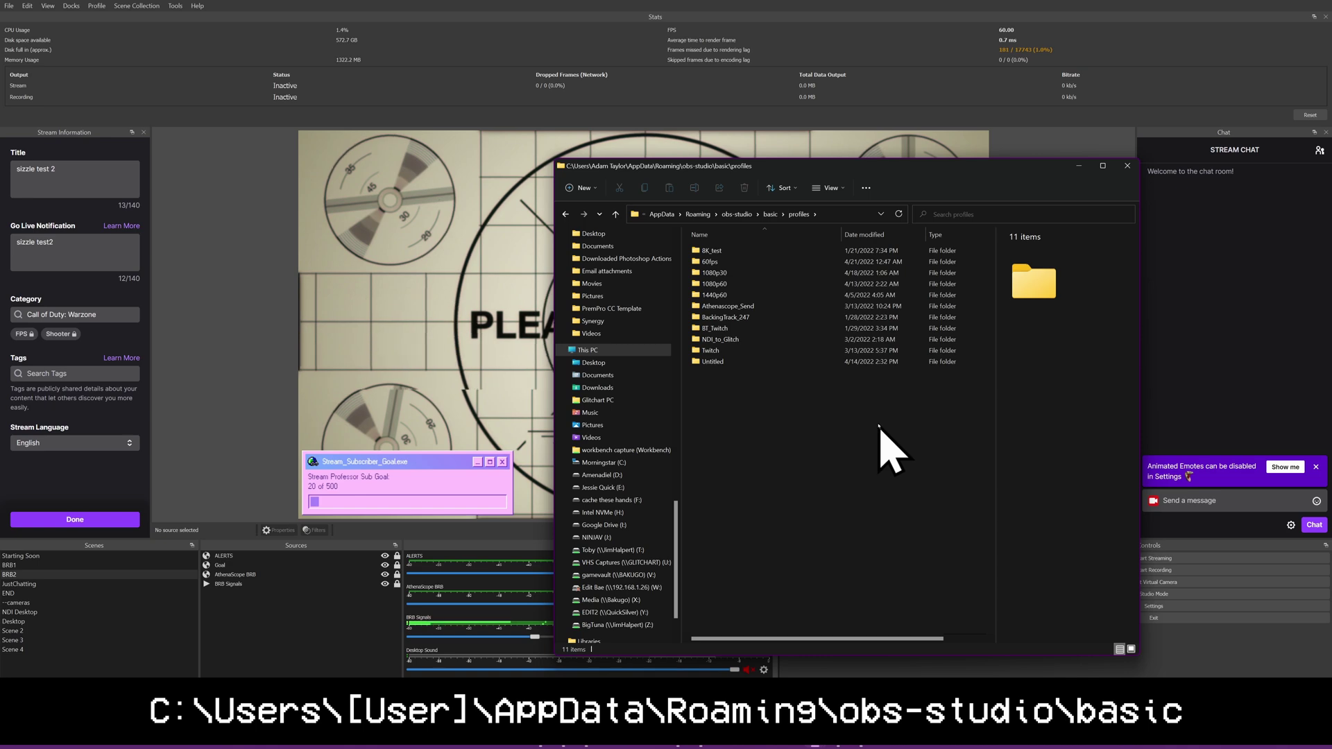
left_click(1127, 166)
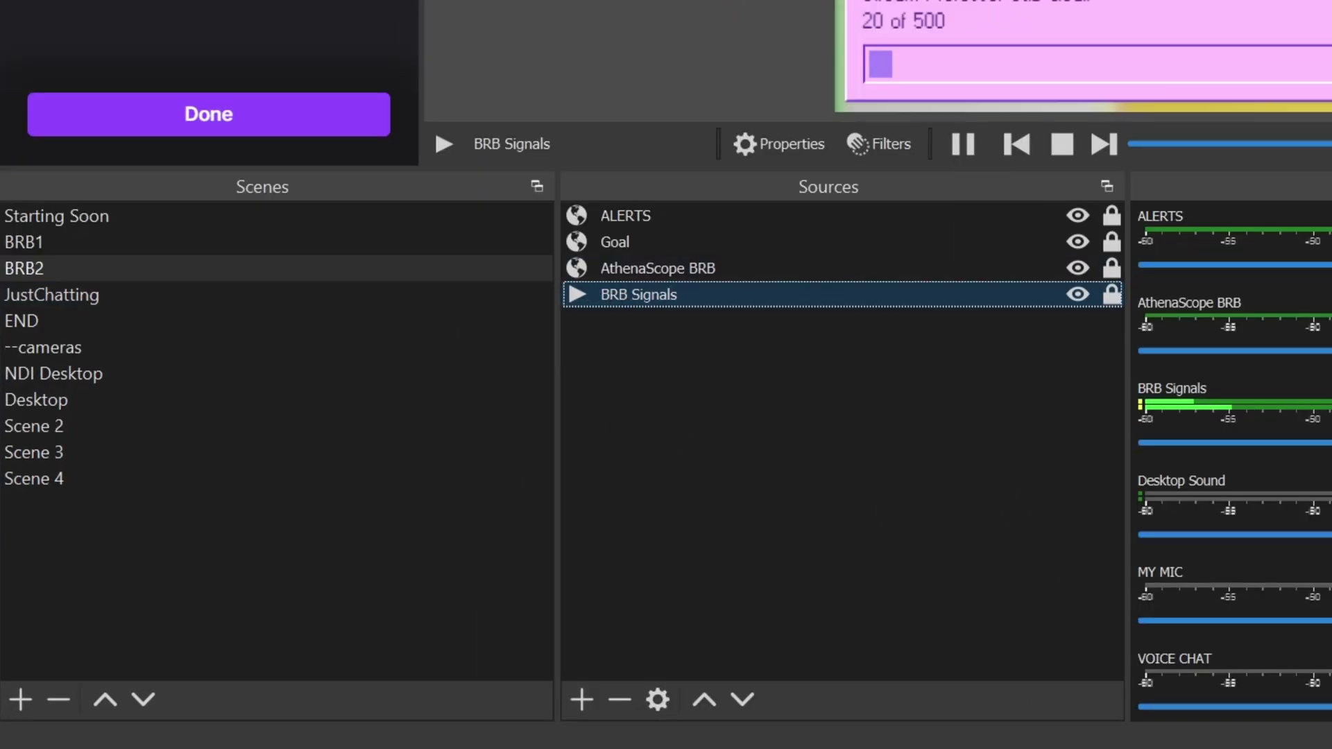
Hide the AthenaScope BRB source in the BRB2 scene
left_click(745, 271)
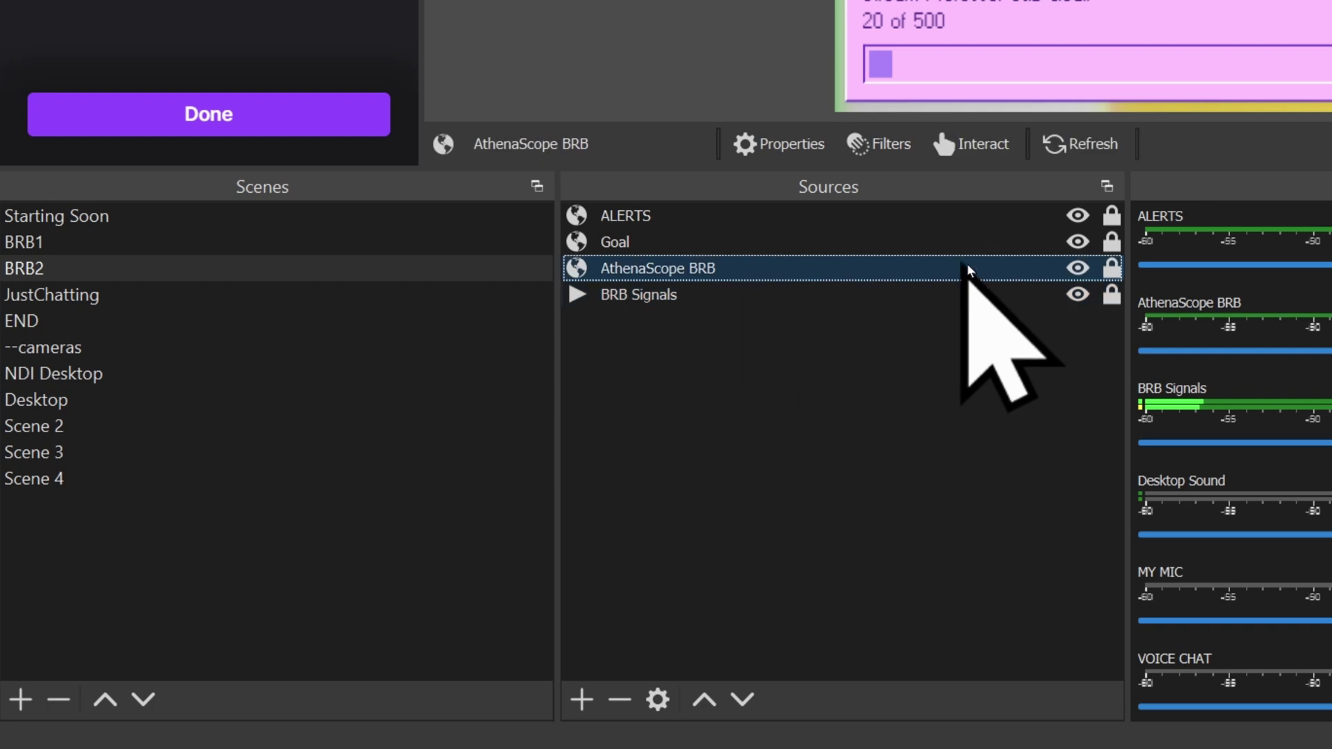
left_click(1077, 267)
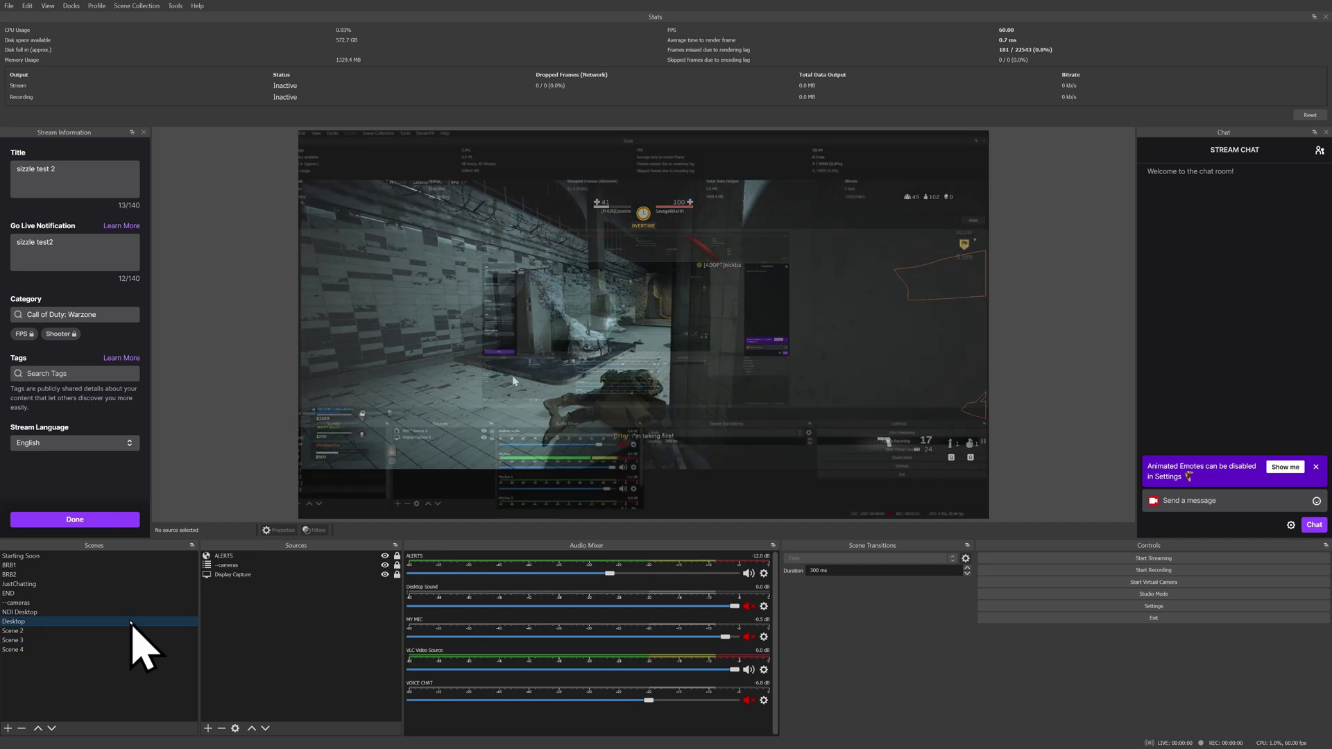
Check the VLC Video Source settings in Scene 3 and close them unchanged
left_click(132, 640)
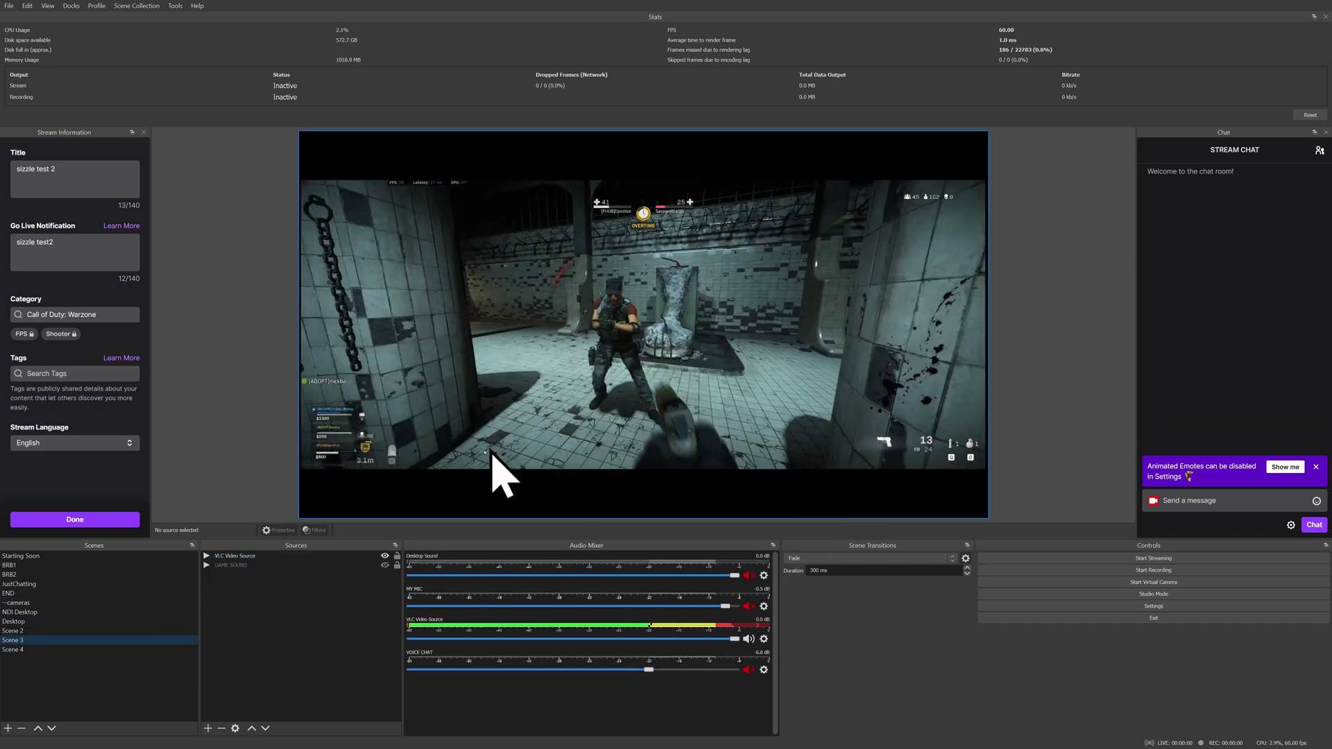
left_click(277, 555)
double_click(276, 556)
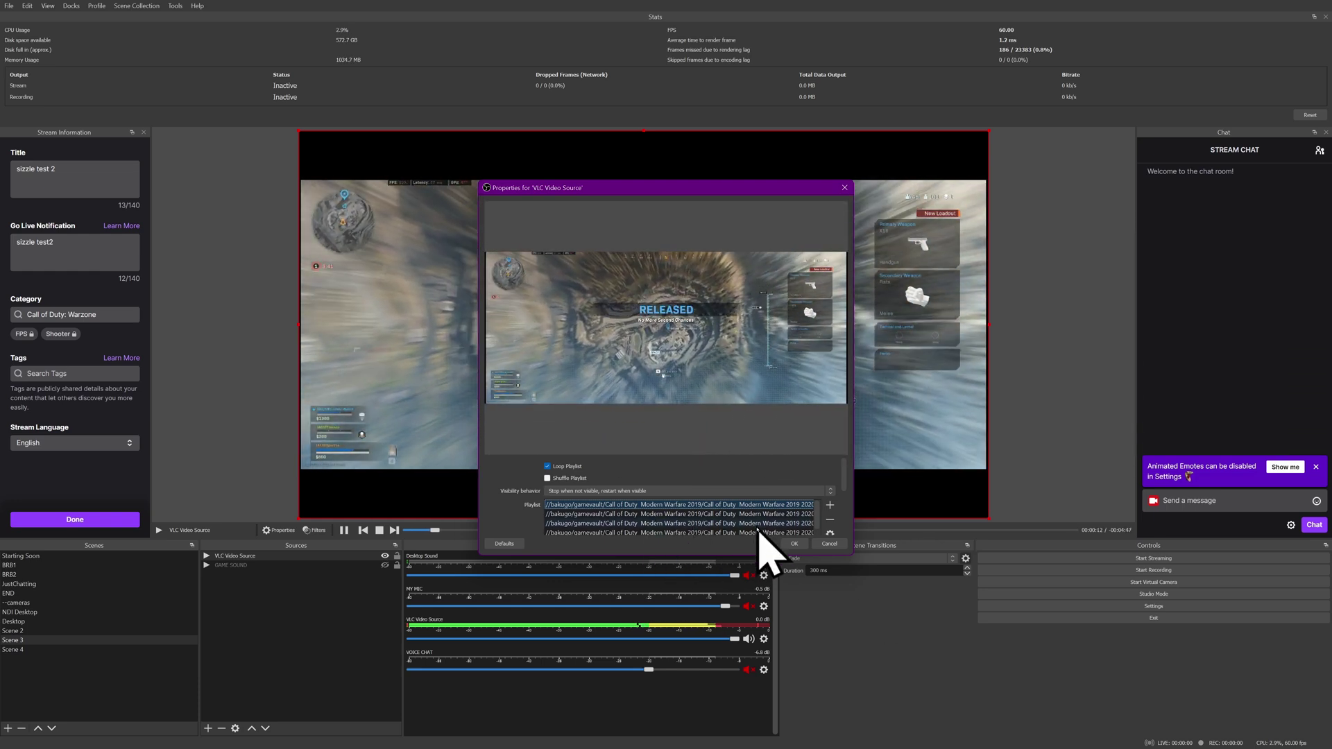
left_click(830, 543)
Open the BRB Signals source properties in BRB2 and scroll through its playlist
left_click(110, 575)
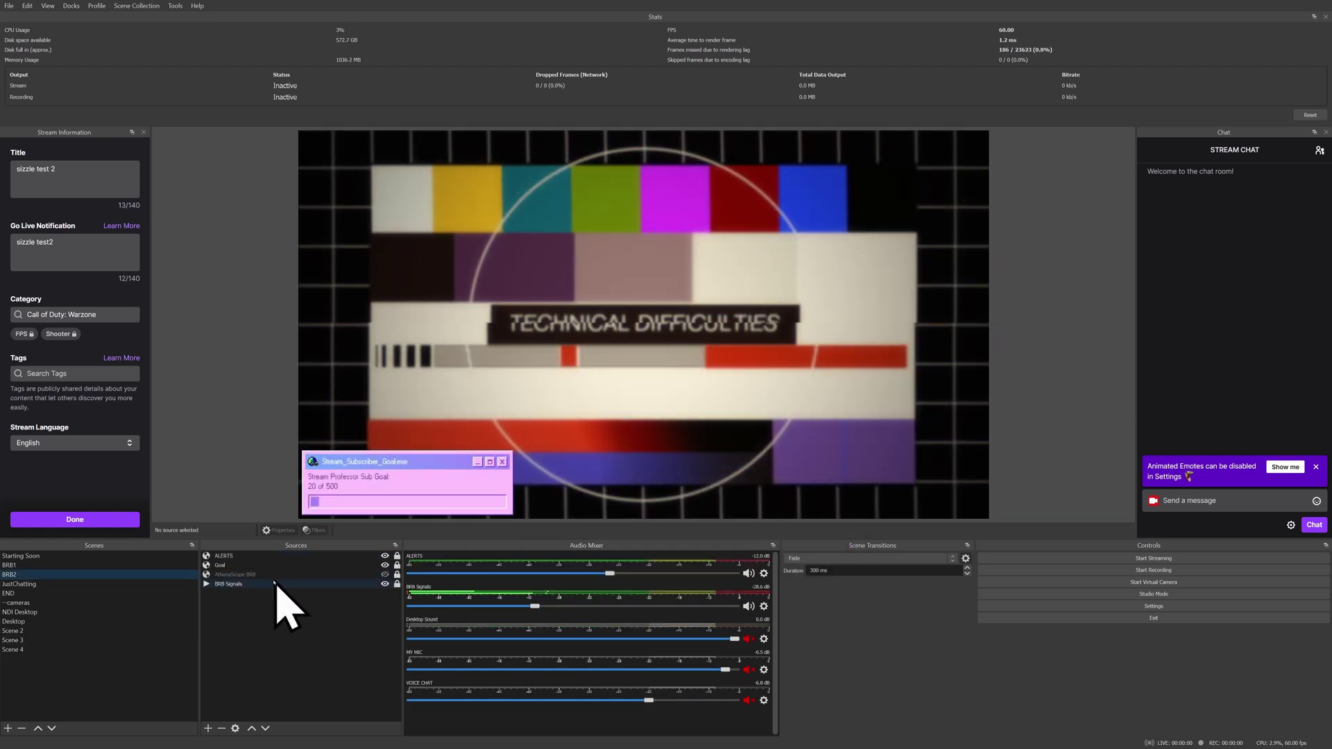
double_click(311, 587)
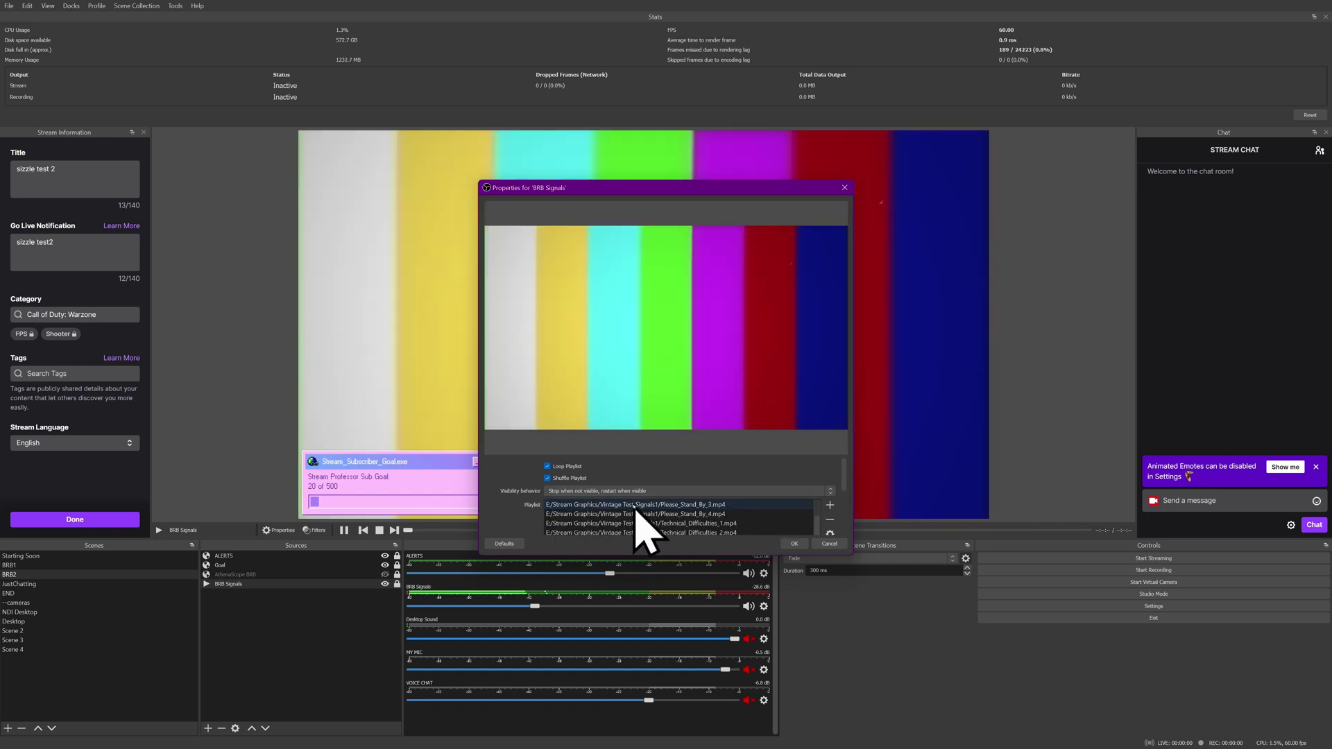
scroll(652, 527, "down", 3)
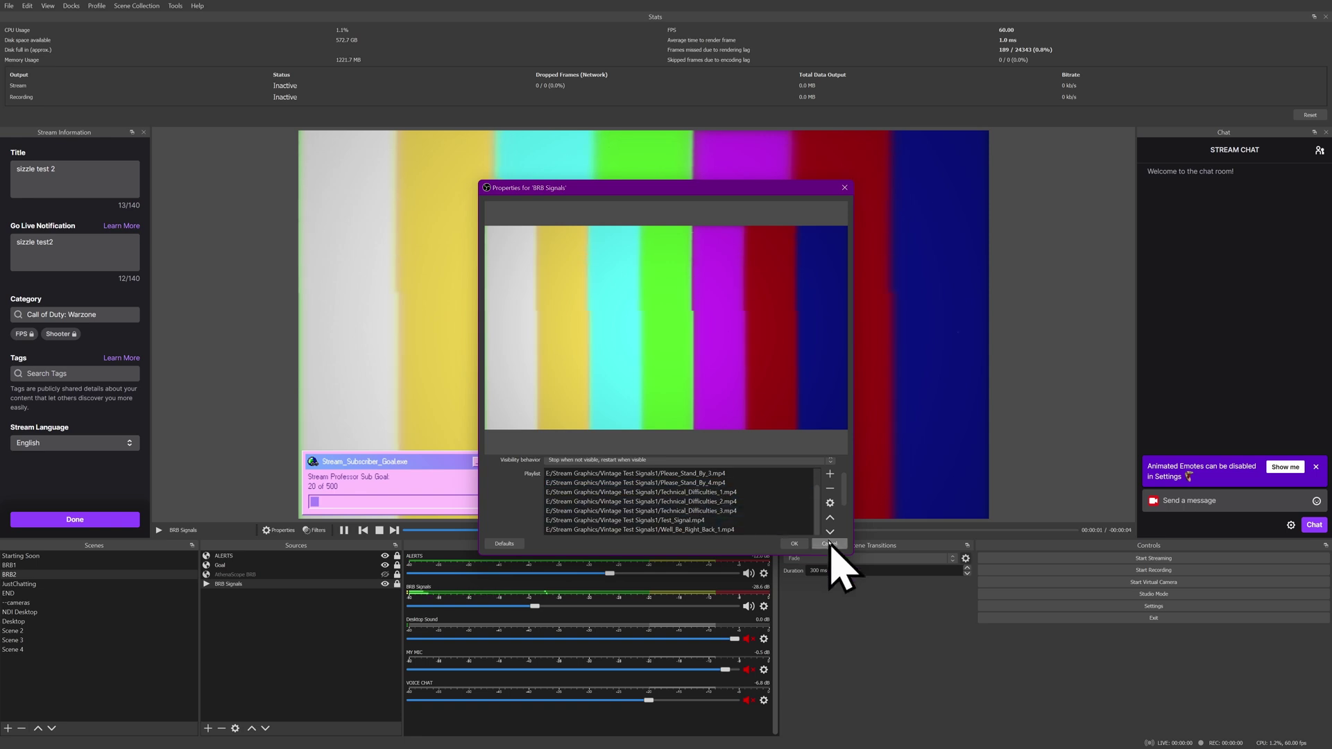
Browse to E:\Stream Graphics\Vintage Test Signals1 to confirm the videos, then return to OBS
key("super+e")
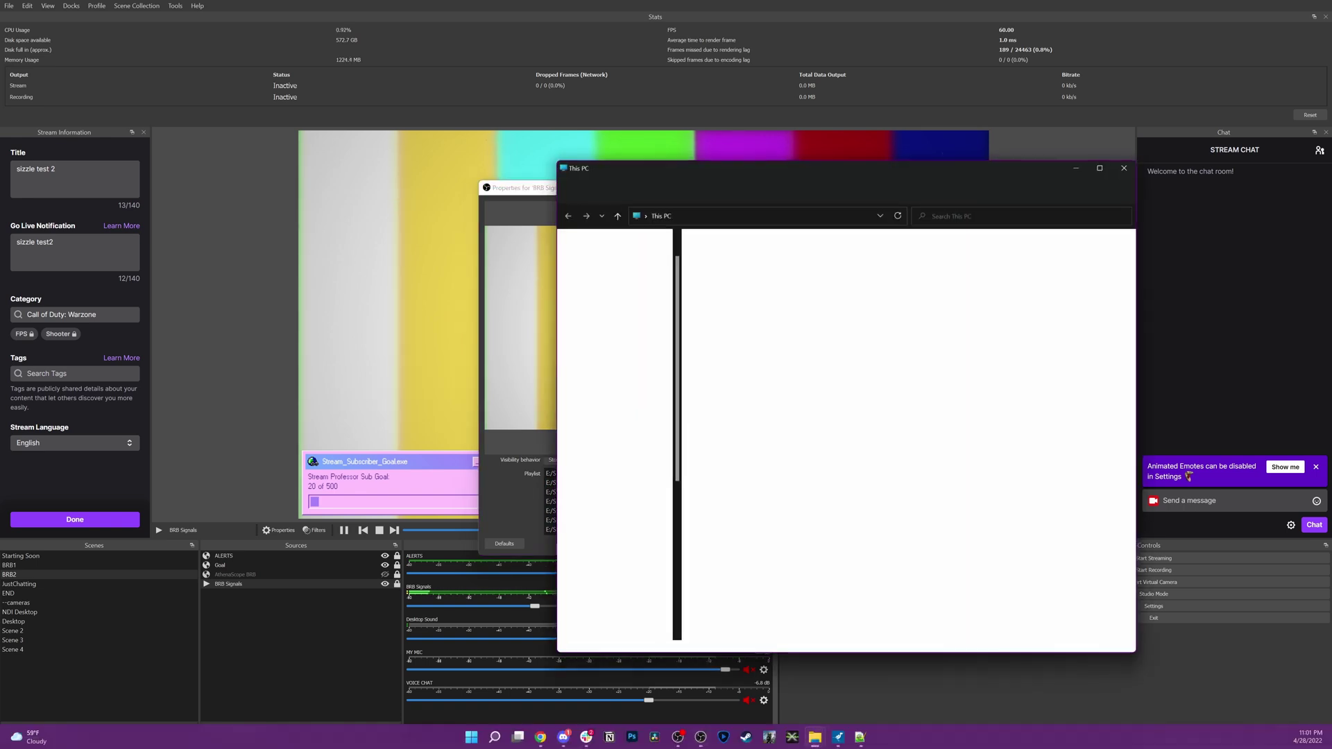
left_click(786, 391)
double_click(786, 391)
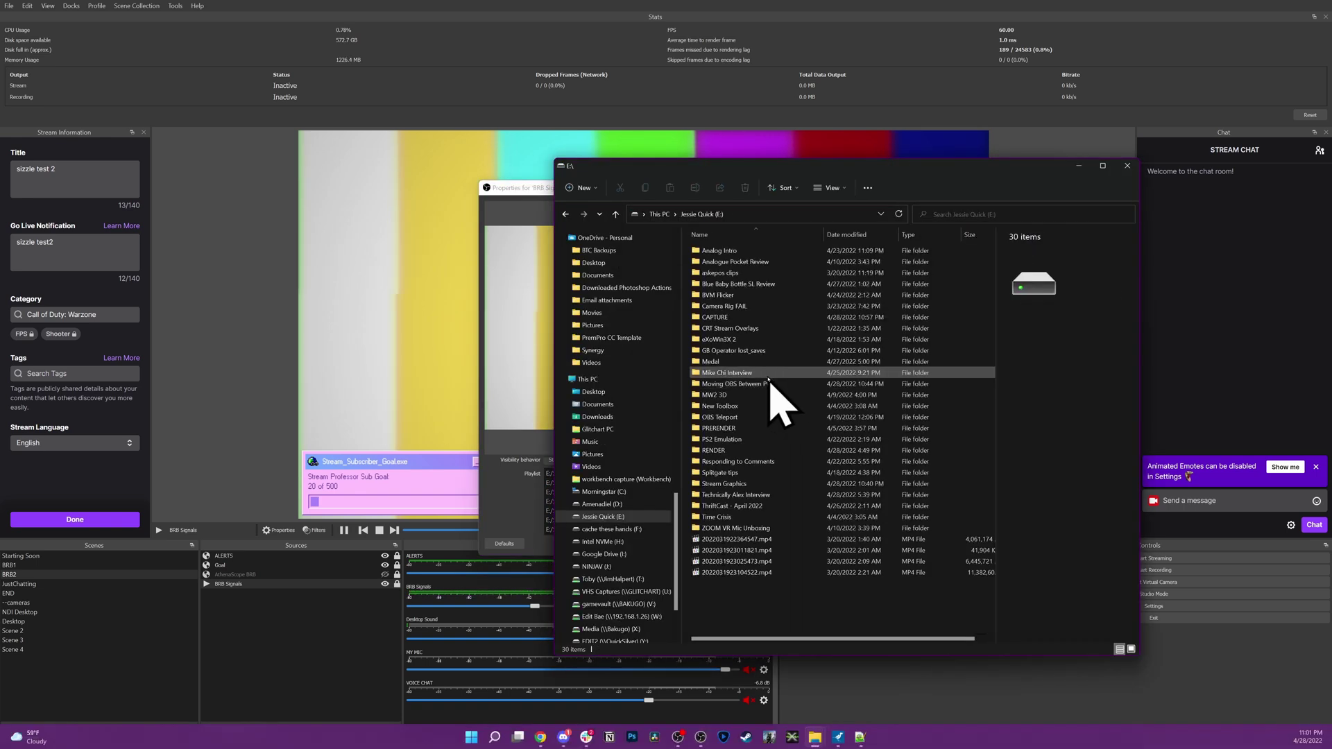
left_click(741, 484)
double_click(745, 483)
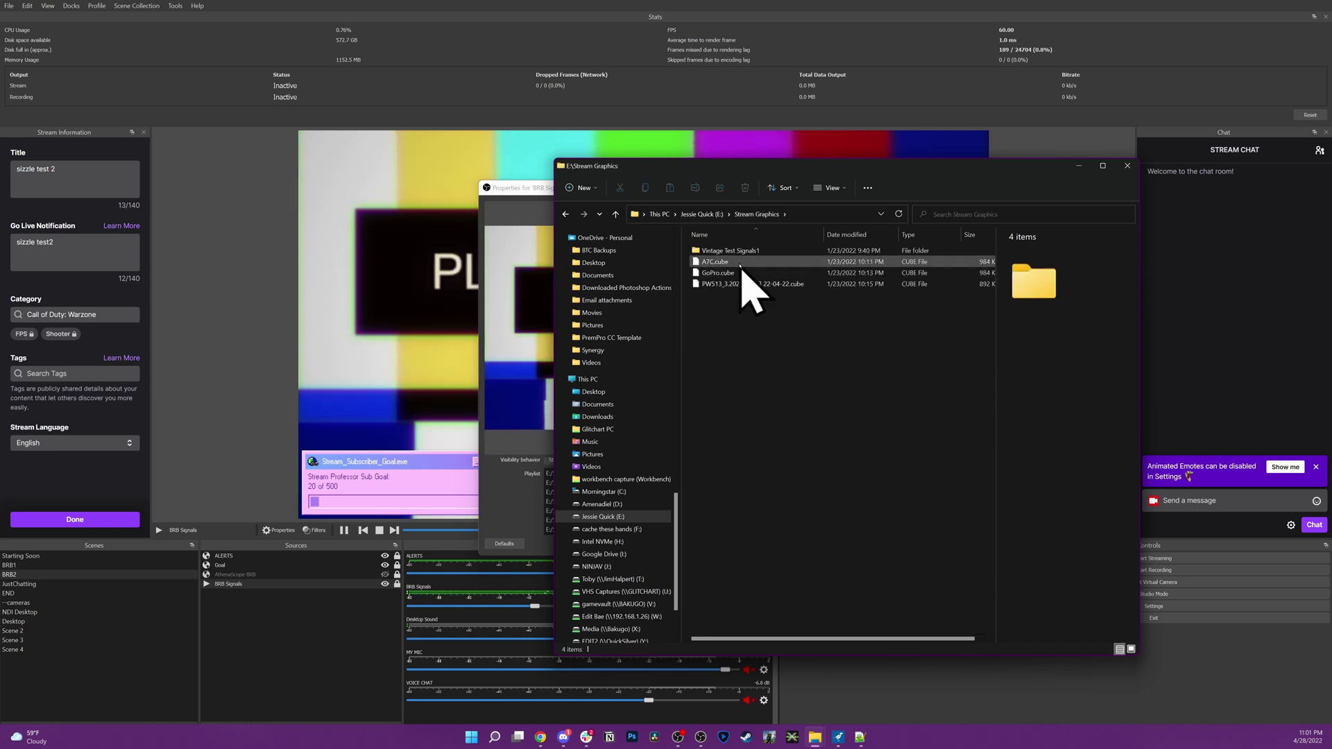
left_click(740, 267)
double_click(741, 267)
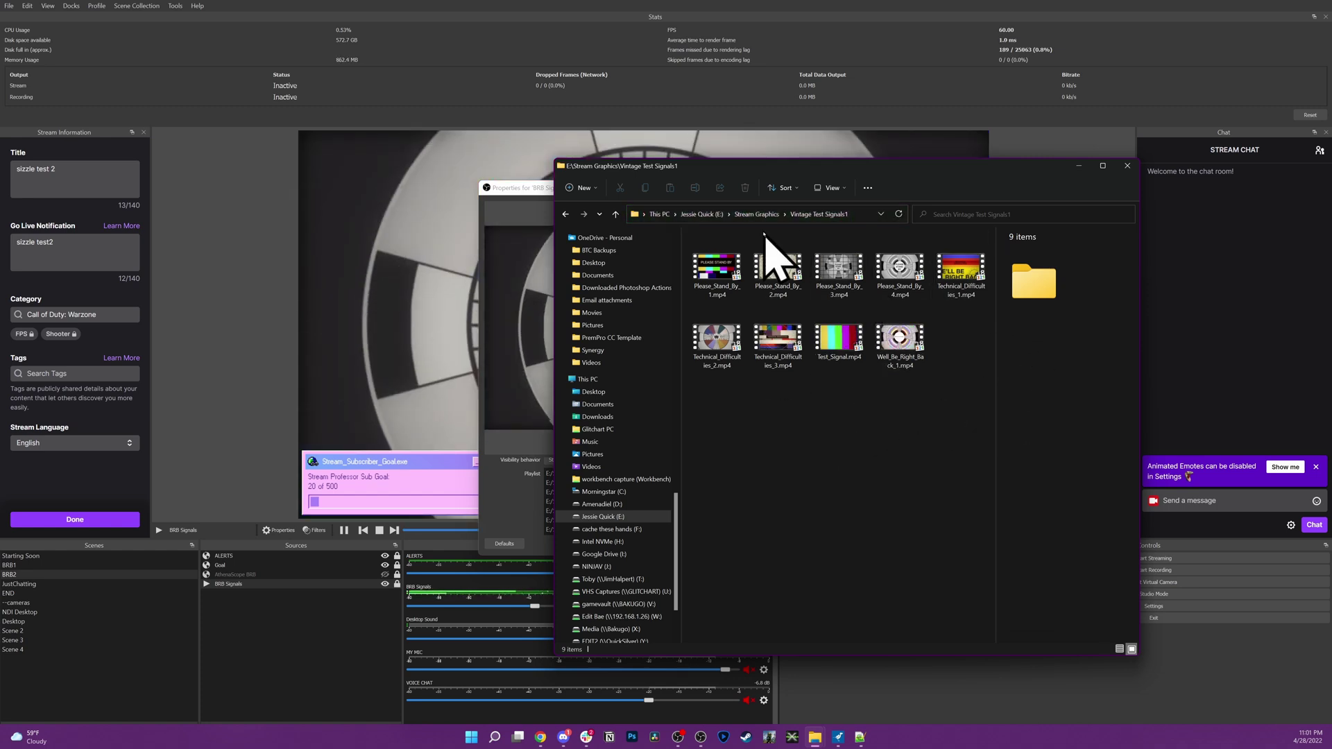
left_click(544, 490)
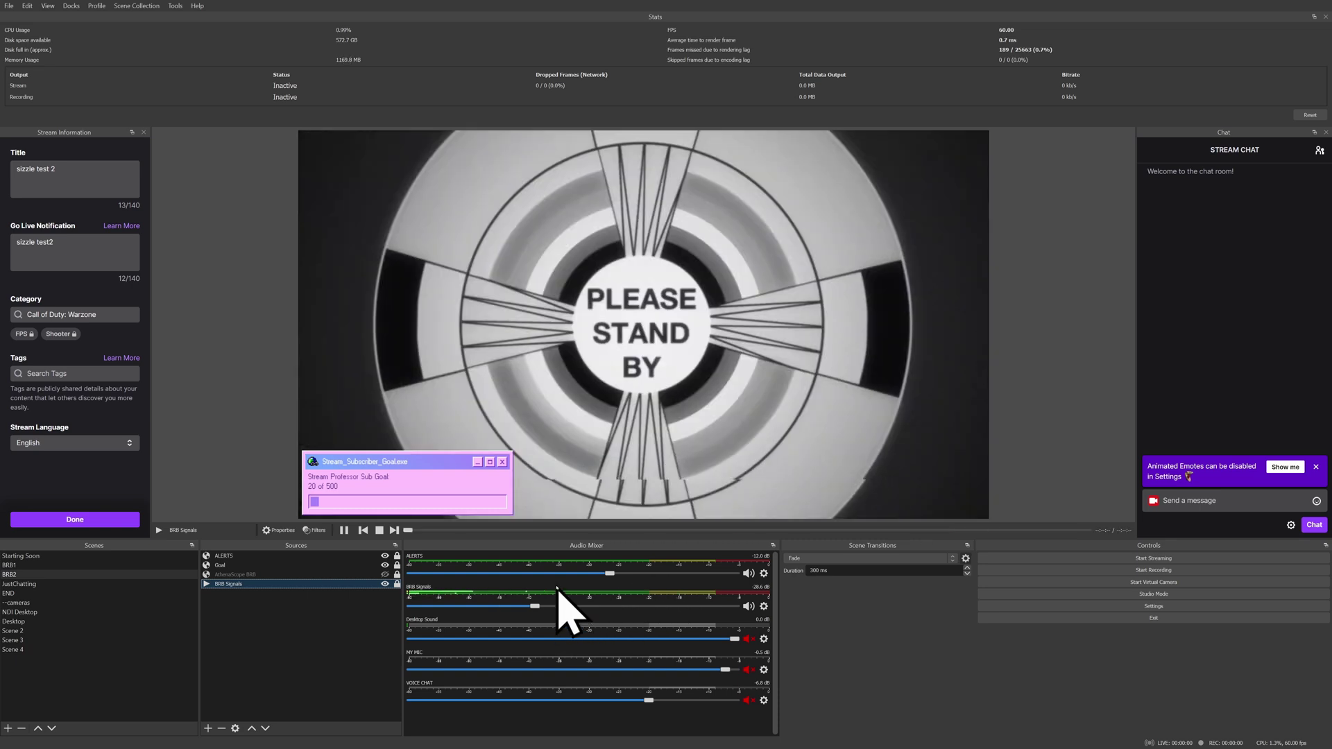
Step through the BRB1, Starting Soon and JustChatting scenes, checking the Just_Chatting source settings
left_click(52, 565)
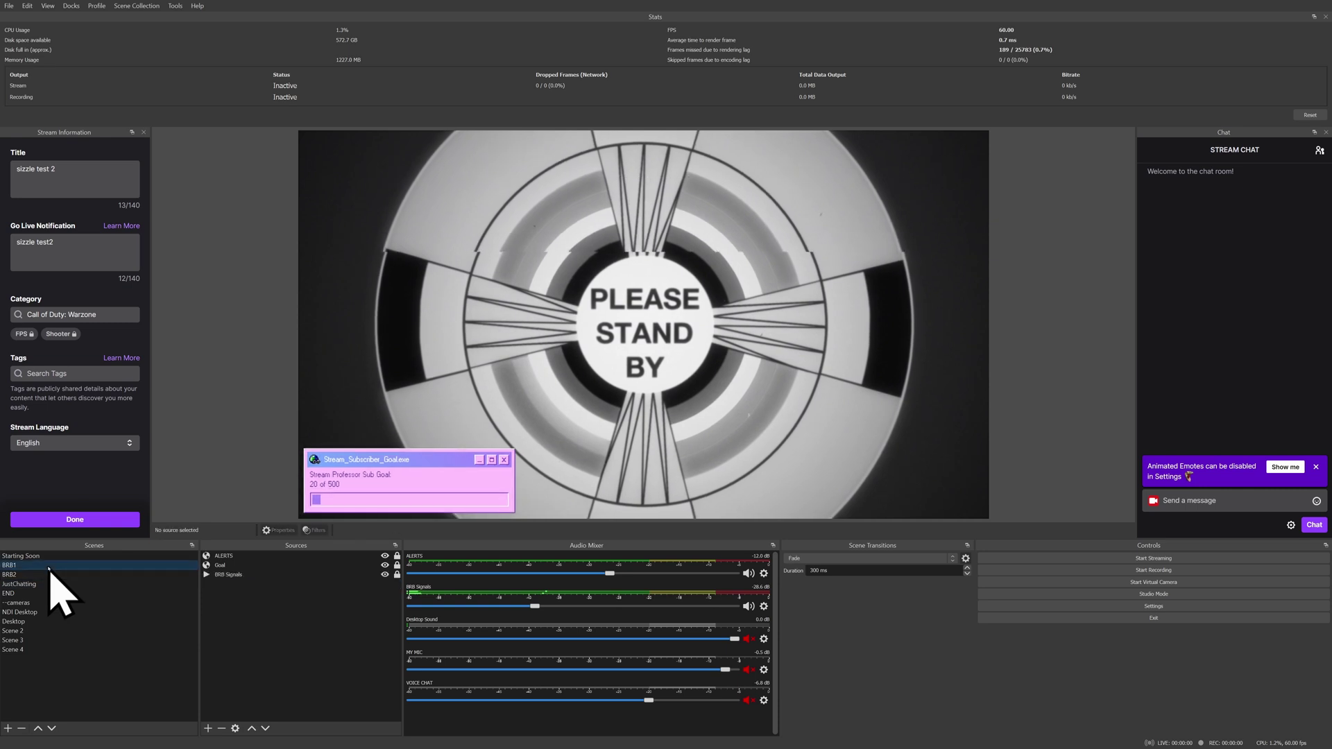
left_click(72, 557)
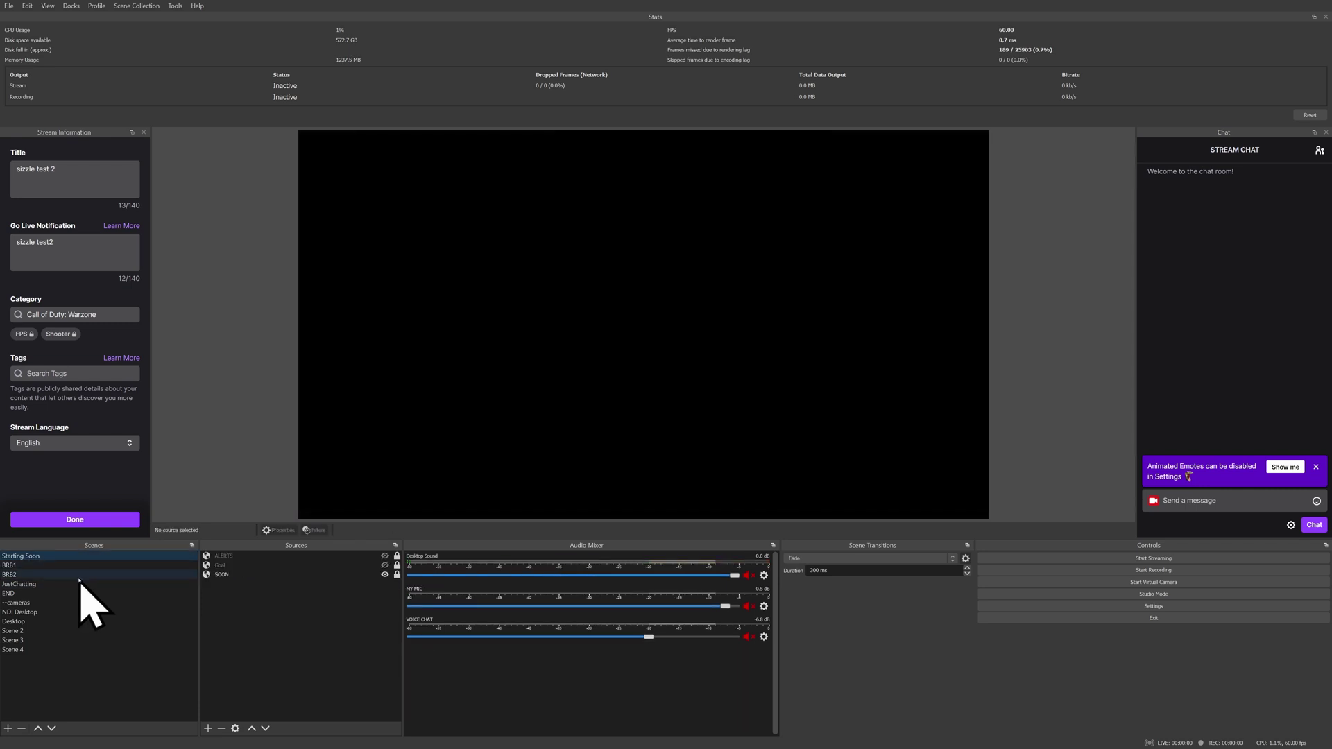
left_click(78, 584)
double_click(270, 585)
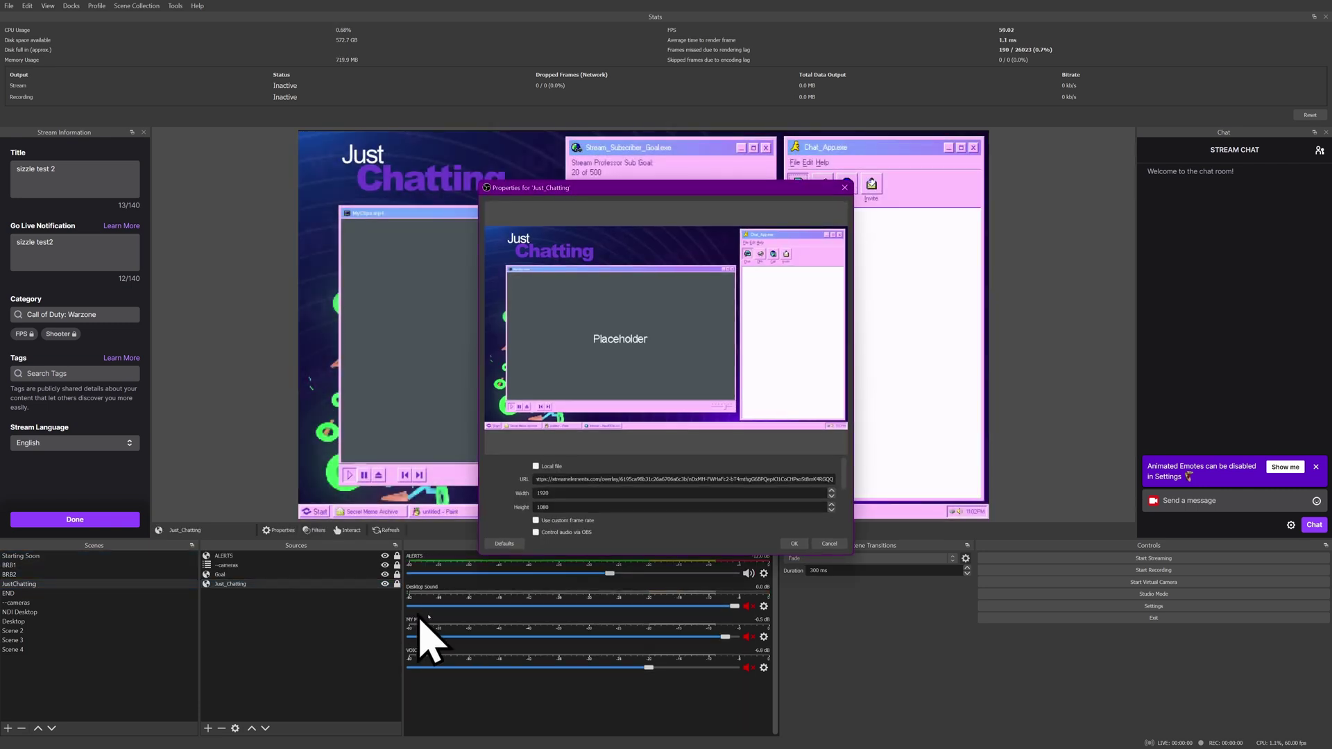
left_click(831, 544)
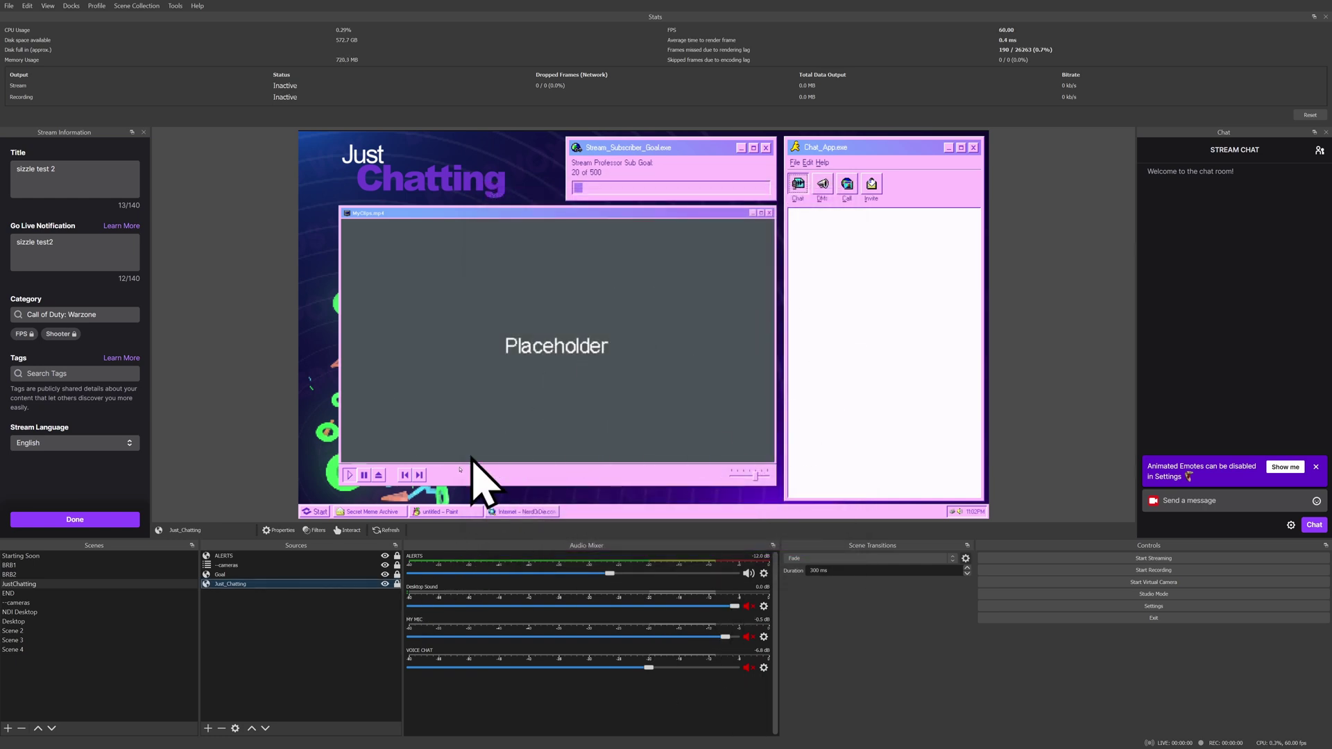
Check the --cameras source properties without changes and switch to the --cameras scene
double_click(338, 566)
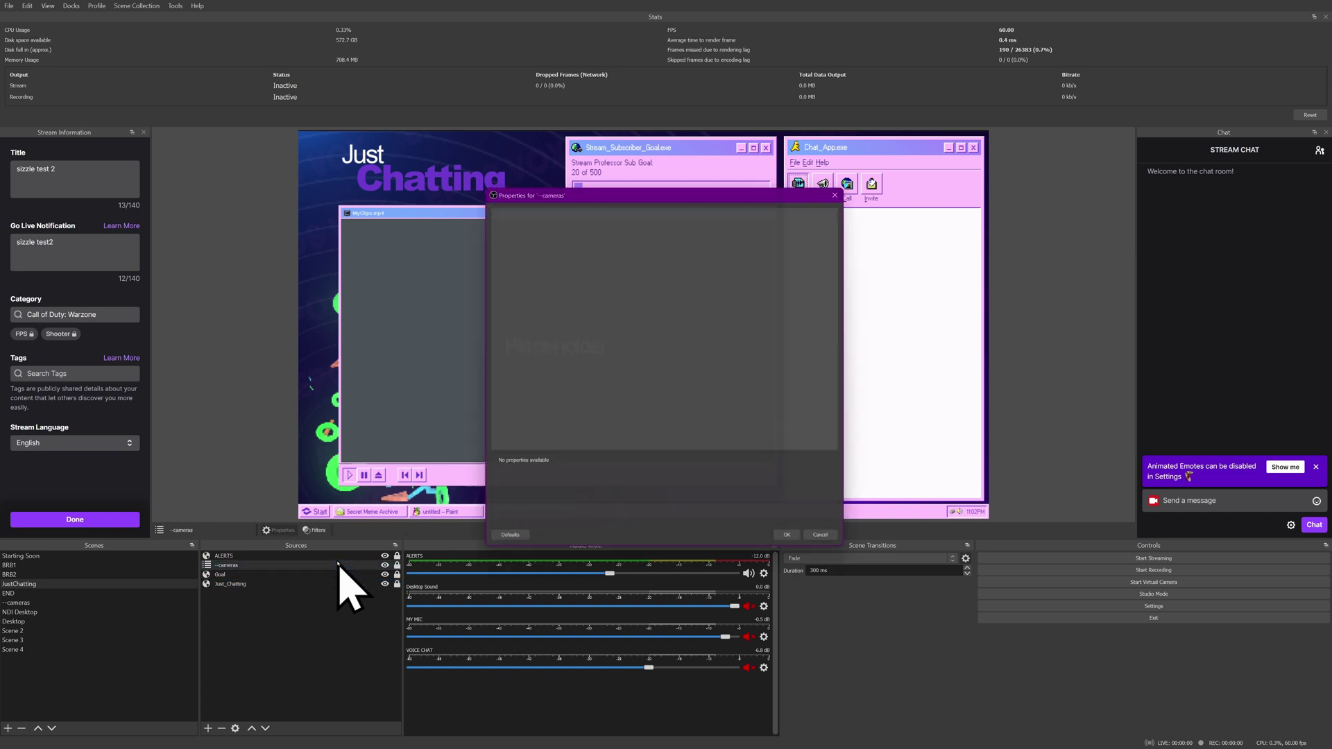
left_click(842, 544)
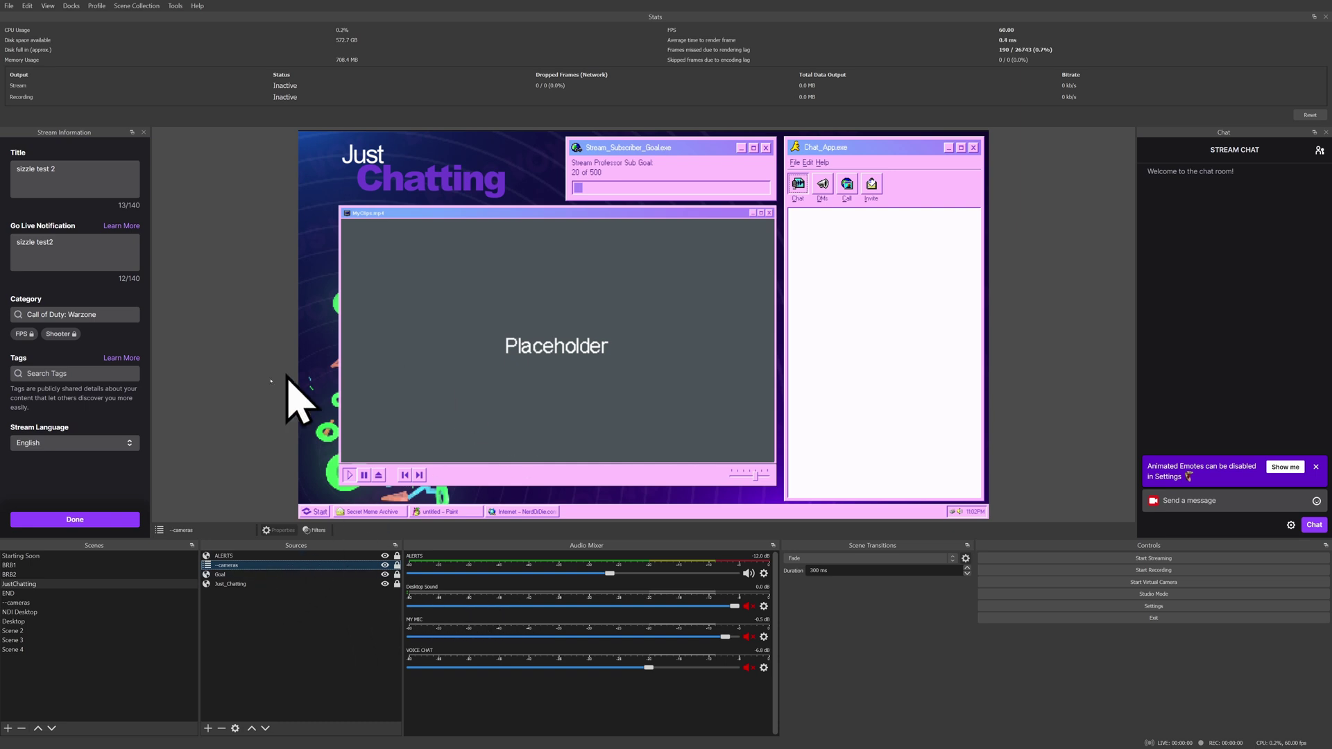
left_click(96, 601)
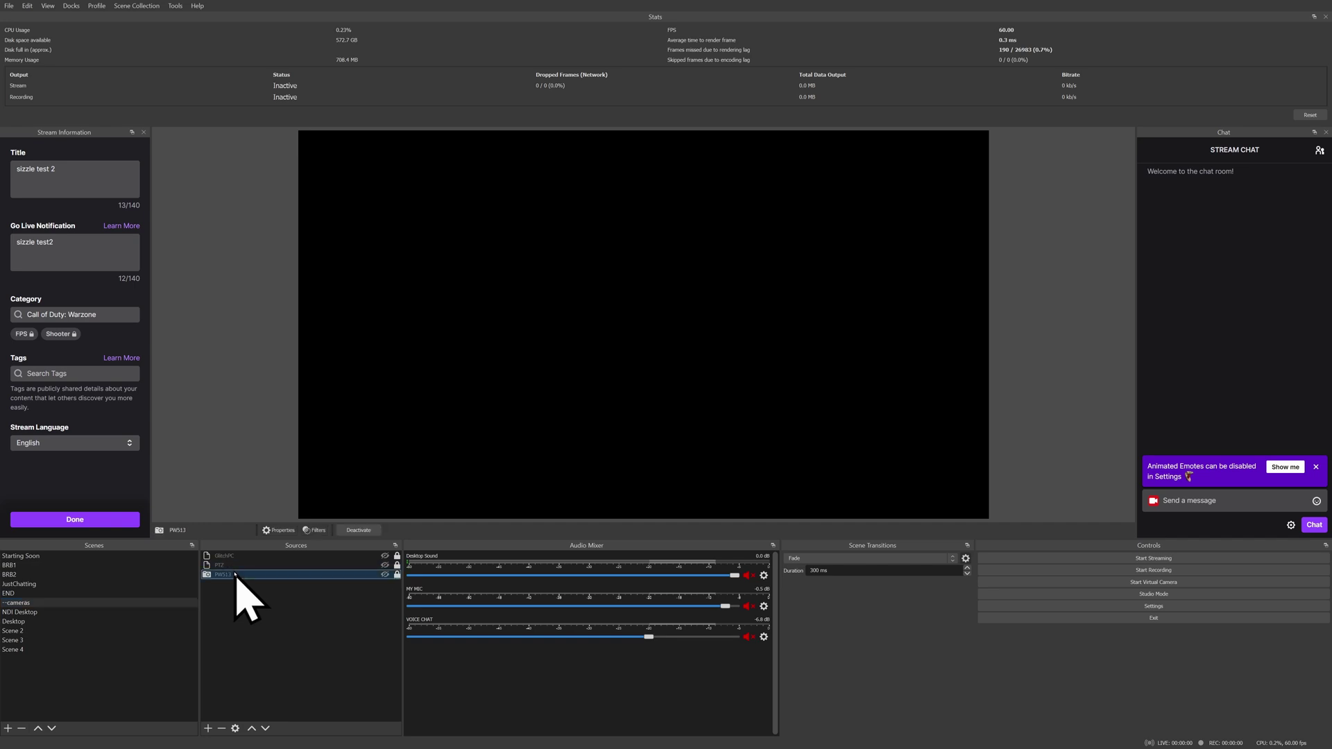
Set the webcam source's device to Live Streamer CAM 513 and confirm
double_click(234, 573)
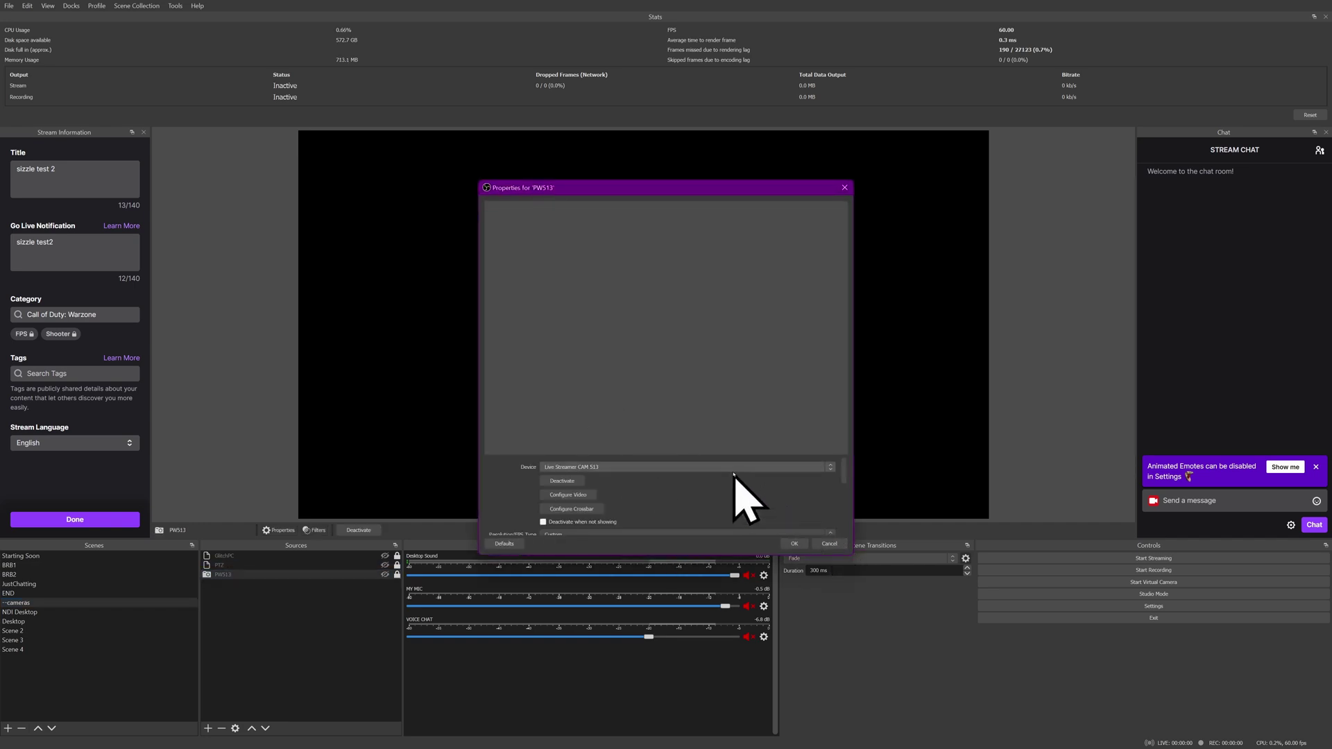
left_click(678, 467)
left_click(594, 503)
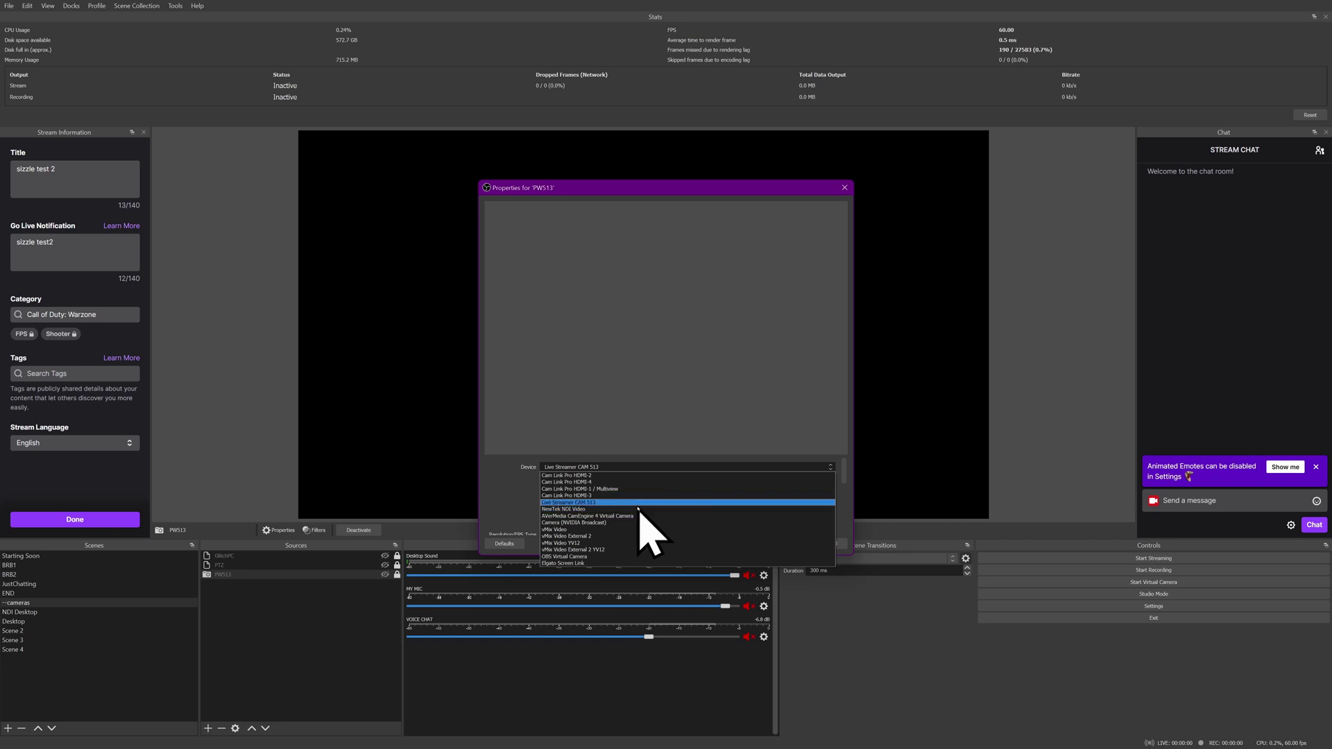
left_click(643, 497)
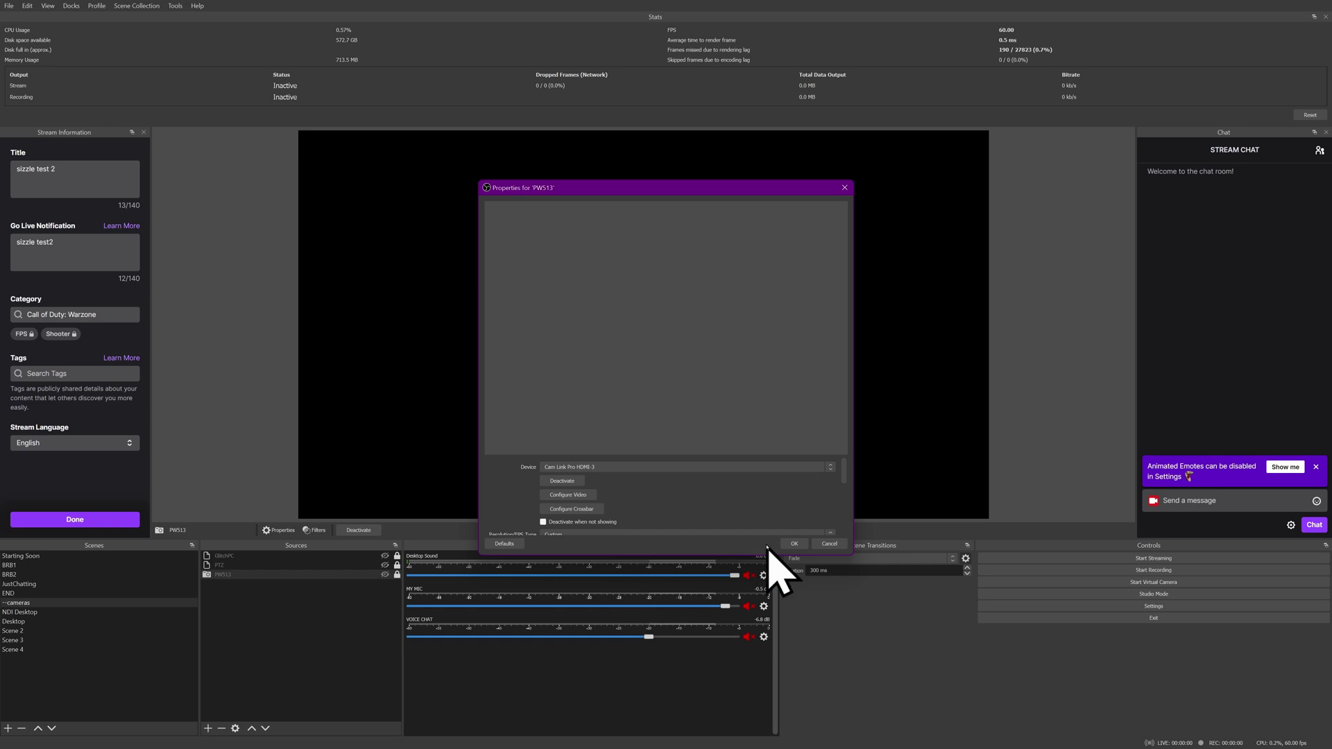
left_click(723, 468)
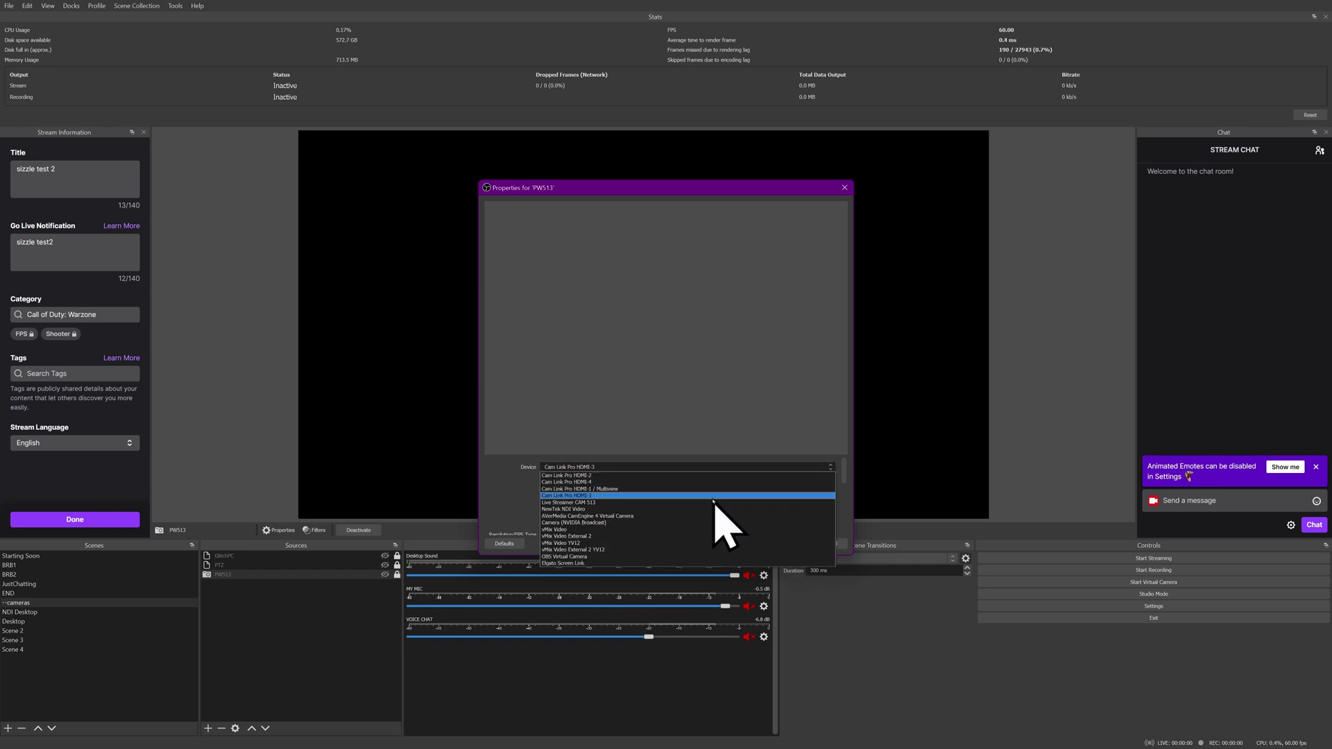
left_click(714, 520)
left_click(792, 543)
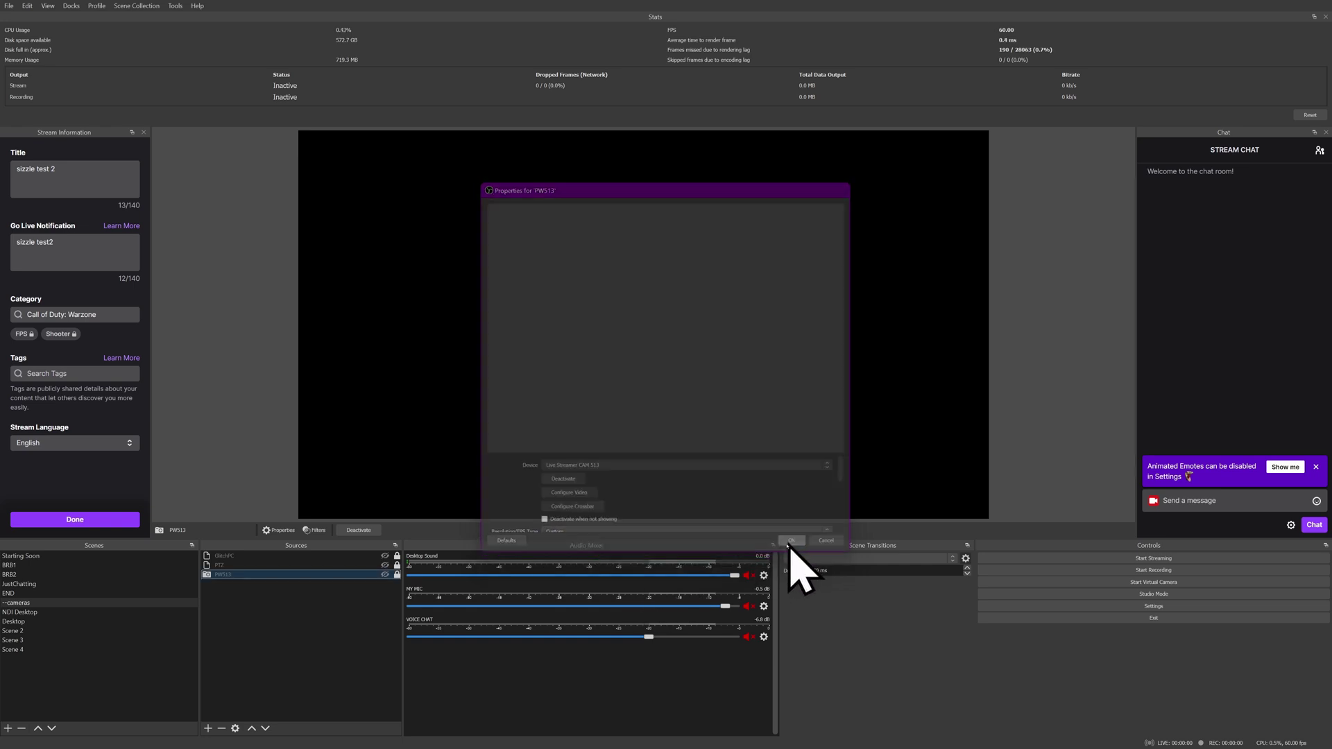
Make the webcam visible and set its Resolution/FPS Type to Device Default
left_click(385, 575)
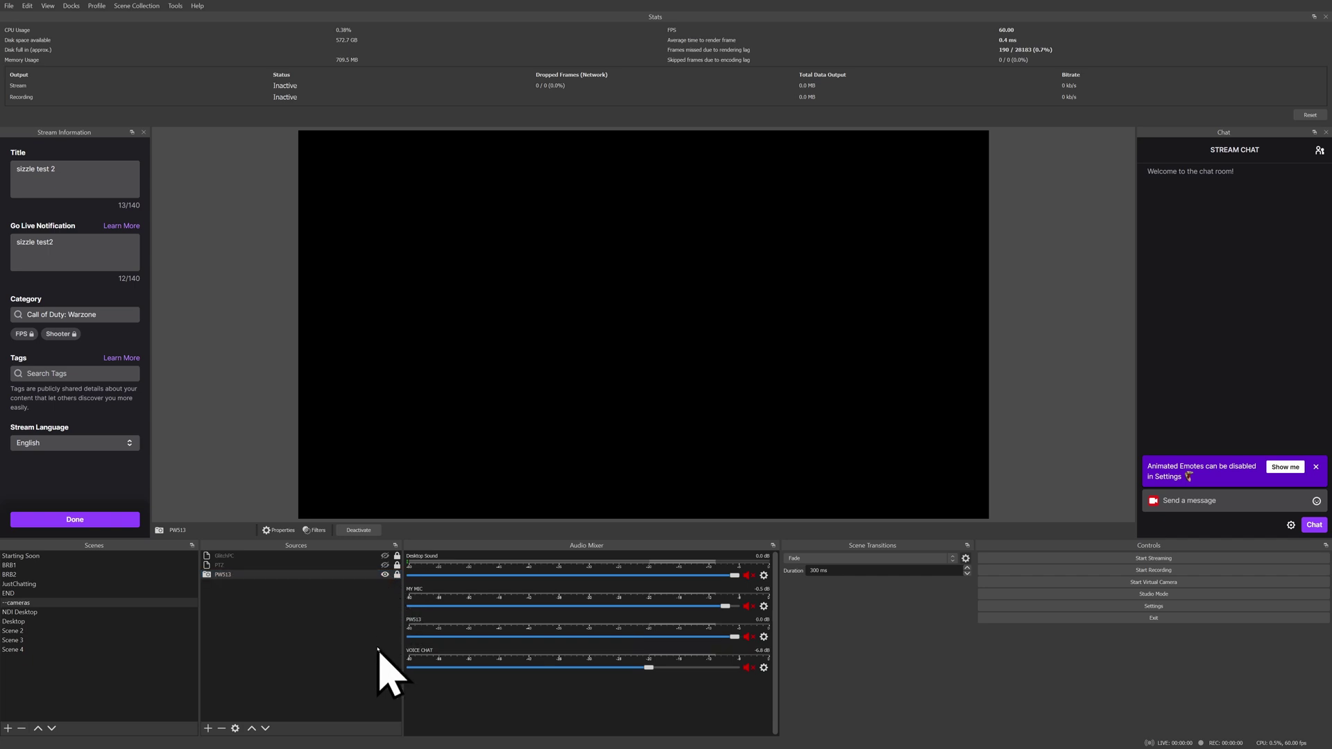
double_click(367, 575)
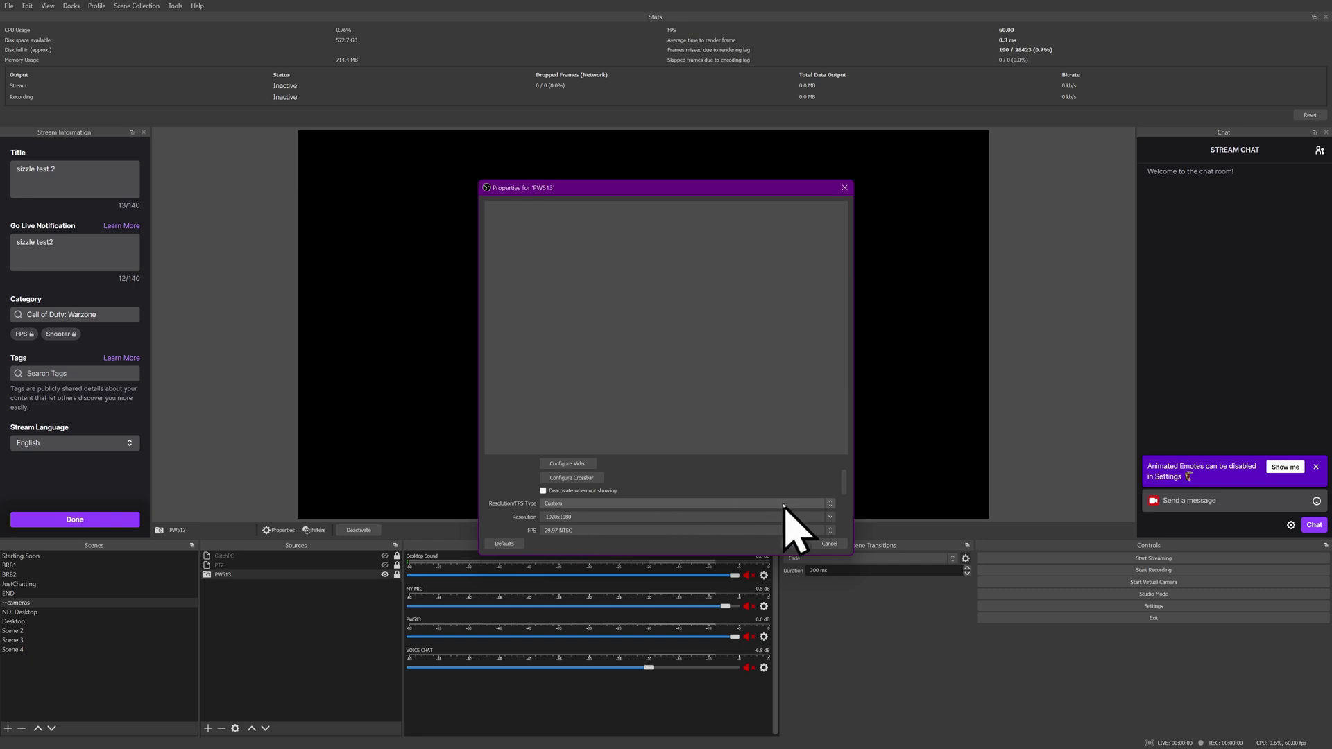
left_click(819, 521)
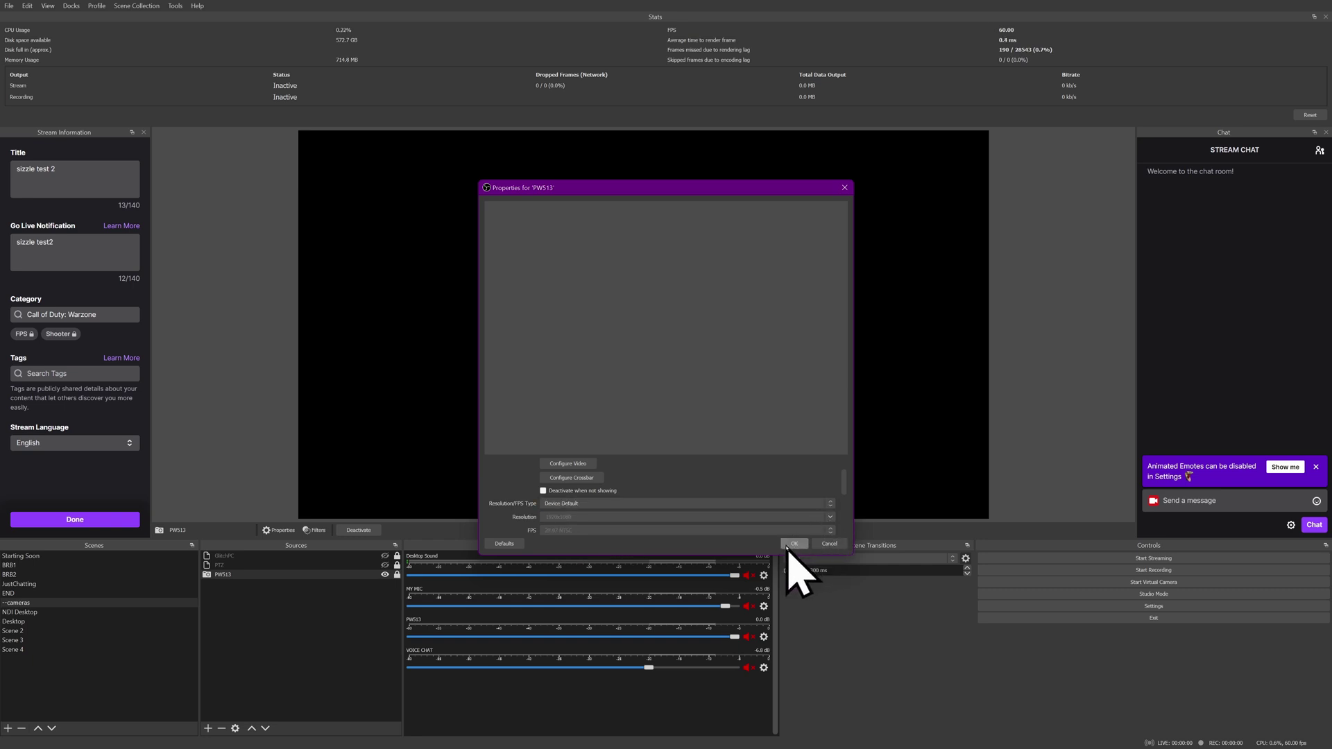
left_click(792, 545)
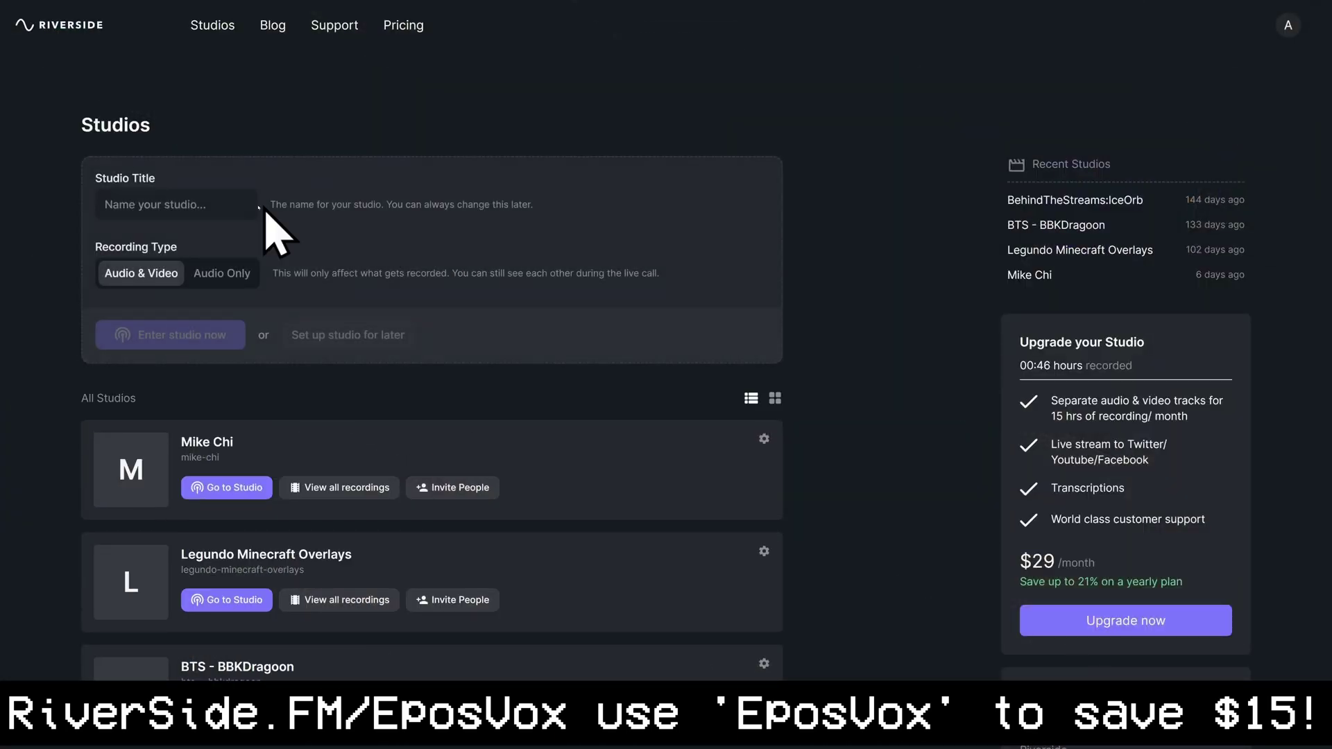
Set up the 'Using AI for content creation' studio for later and scroll its settings to Recording
type("Using AI for content crea")
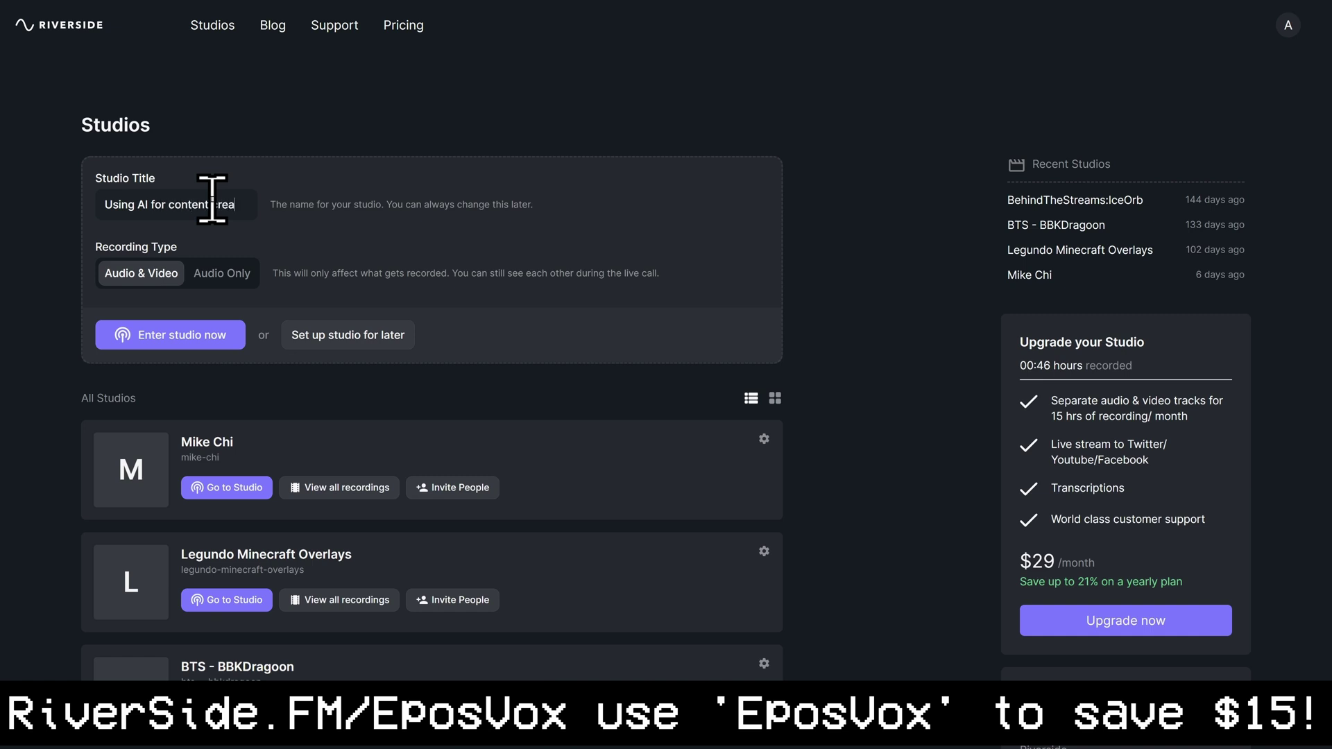
left_click(310, 327)
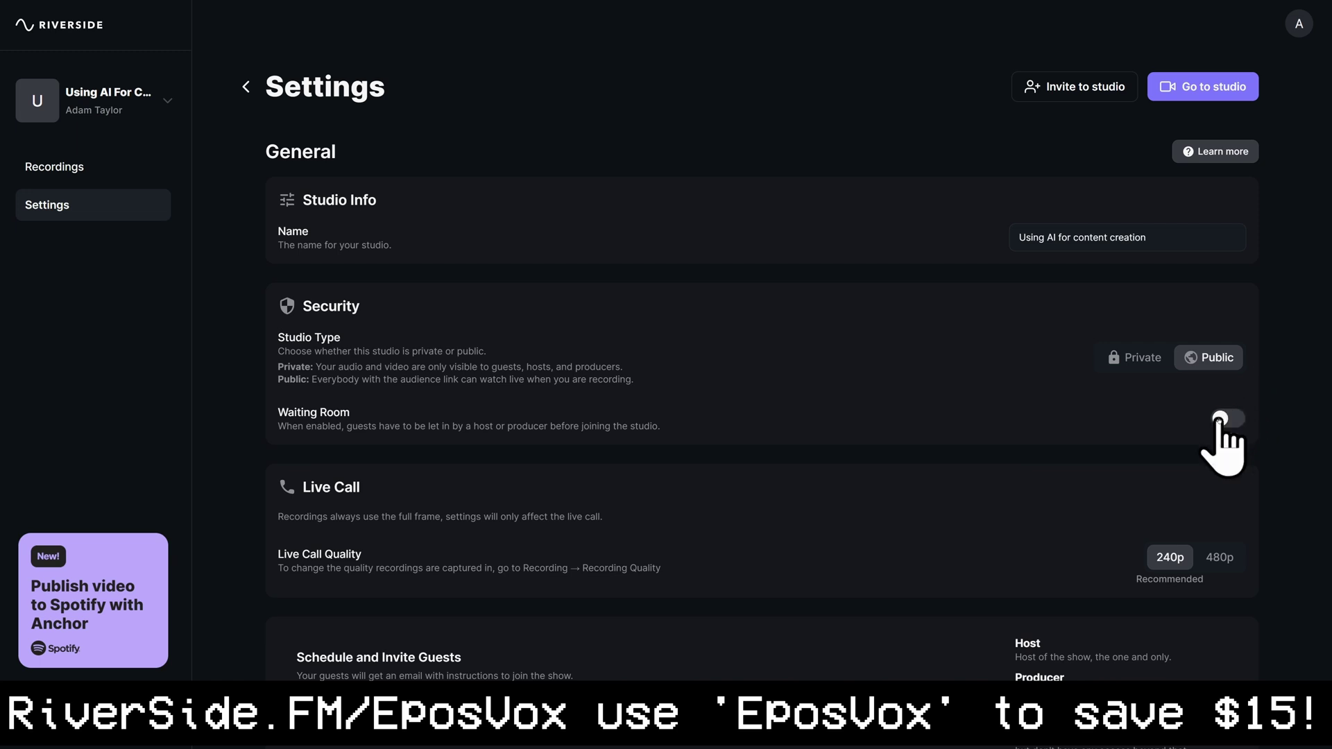
scroll(1219, 430, "down", 3)
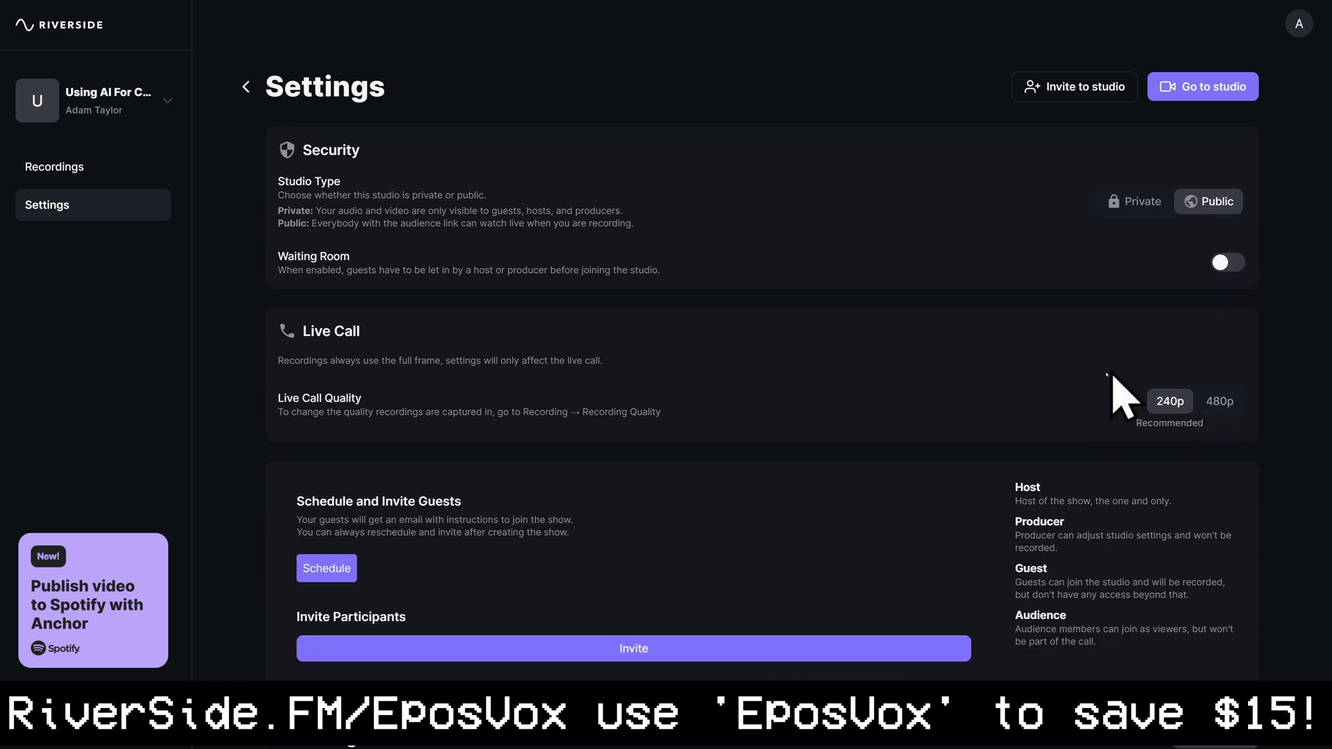
scroll(1187, 465, "down", 4)
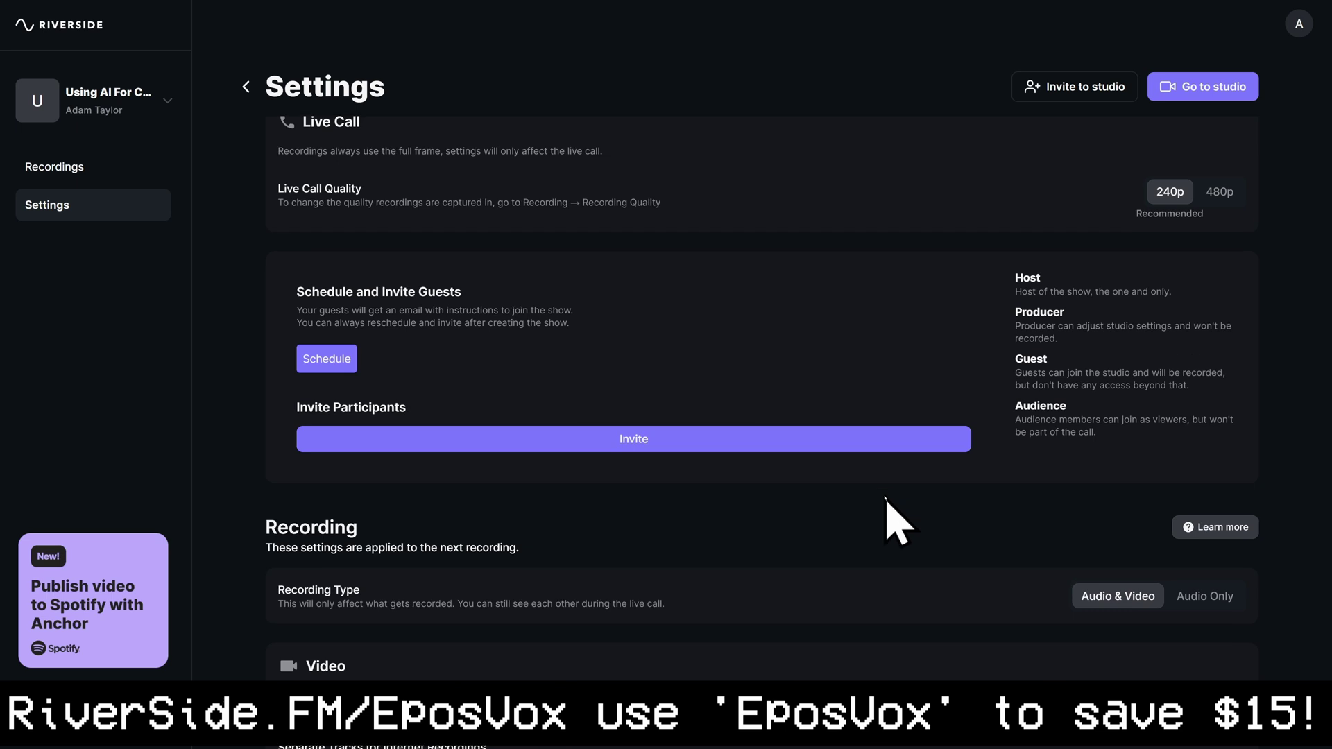
scroll(895, 523, "down", 4)
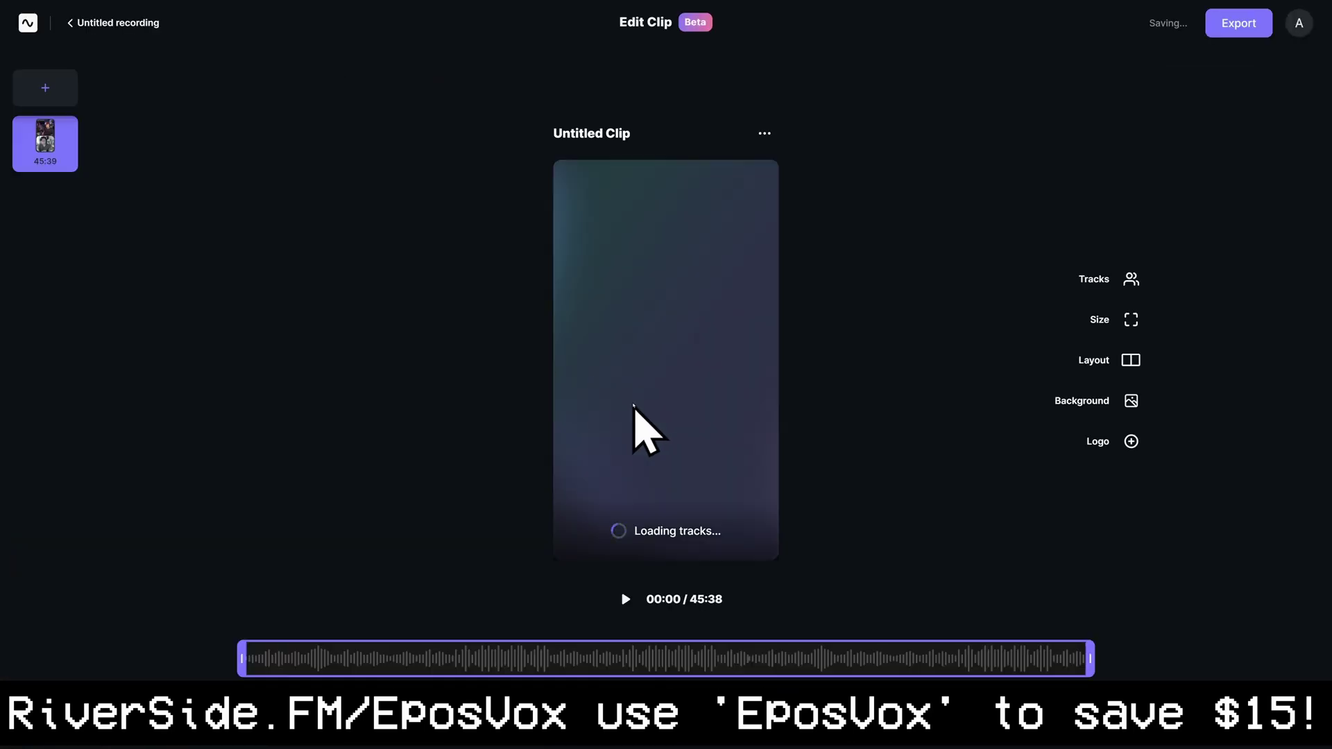
Start a new 16:9 full-length clip after first trying the 1:1 format
left_click(67, 99)
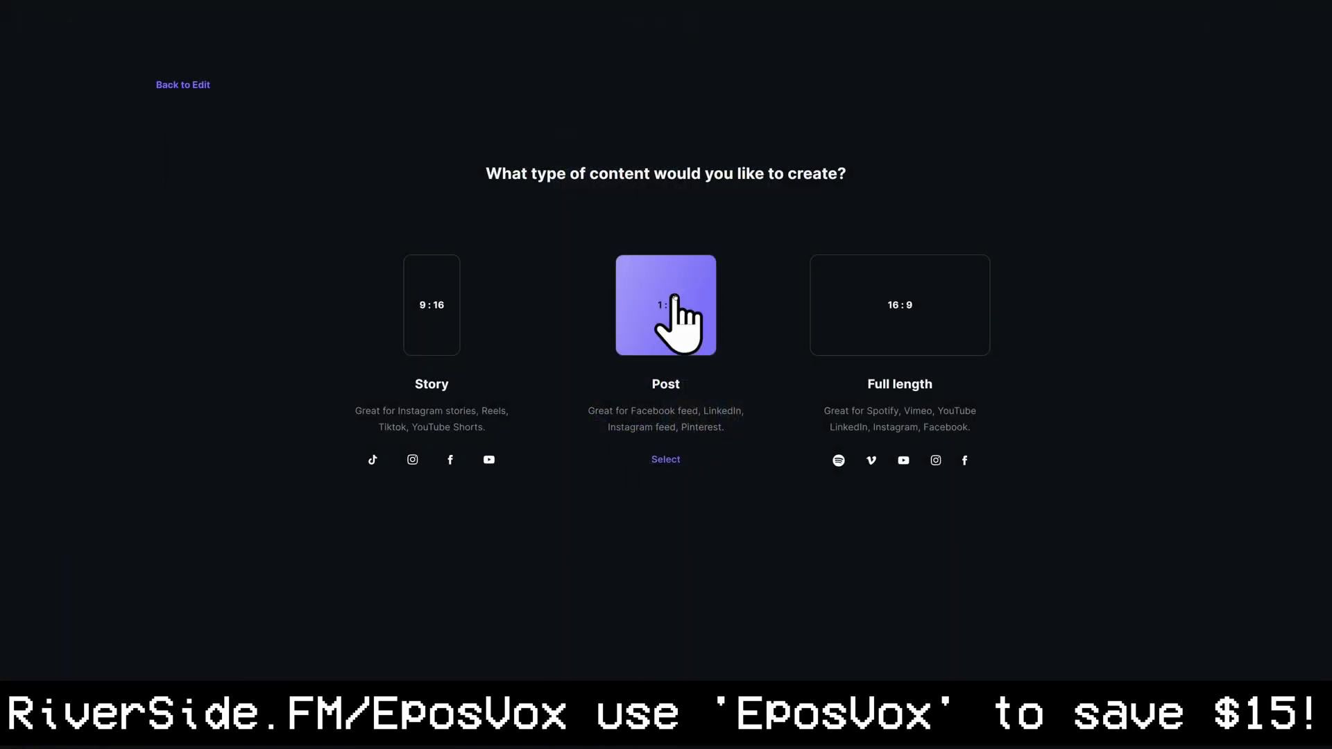
left_click(677, 321)
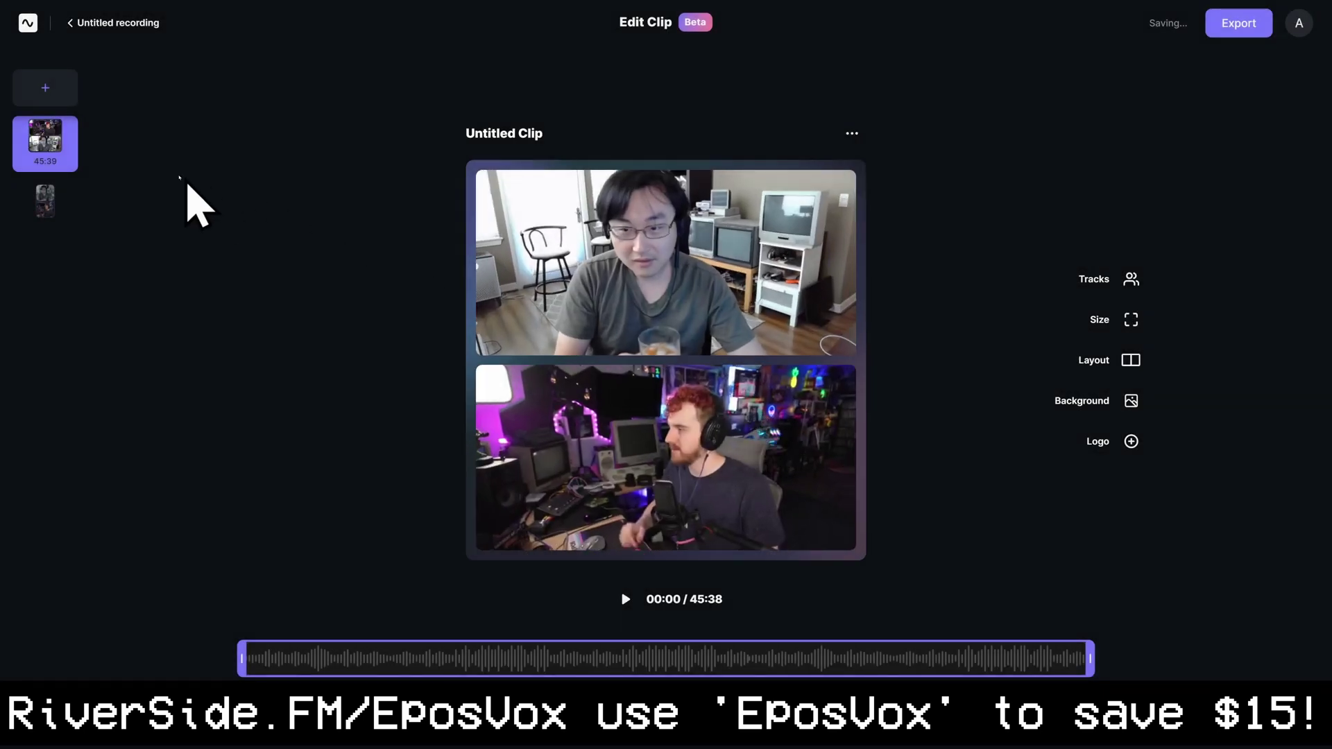
left_click(31, 92)
left_click(857, 310)
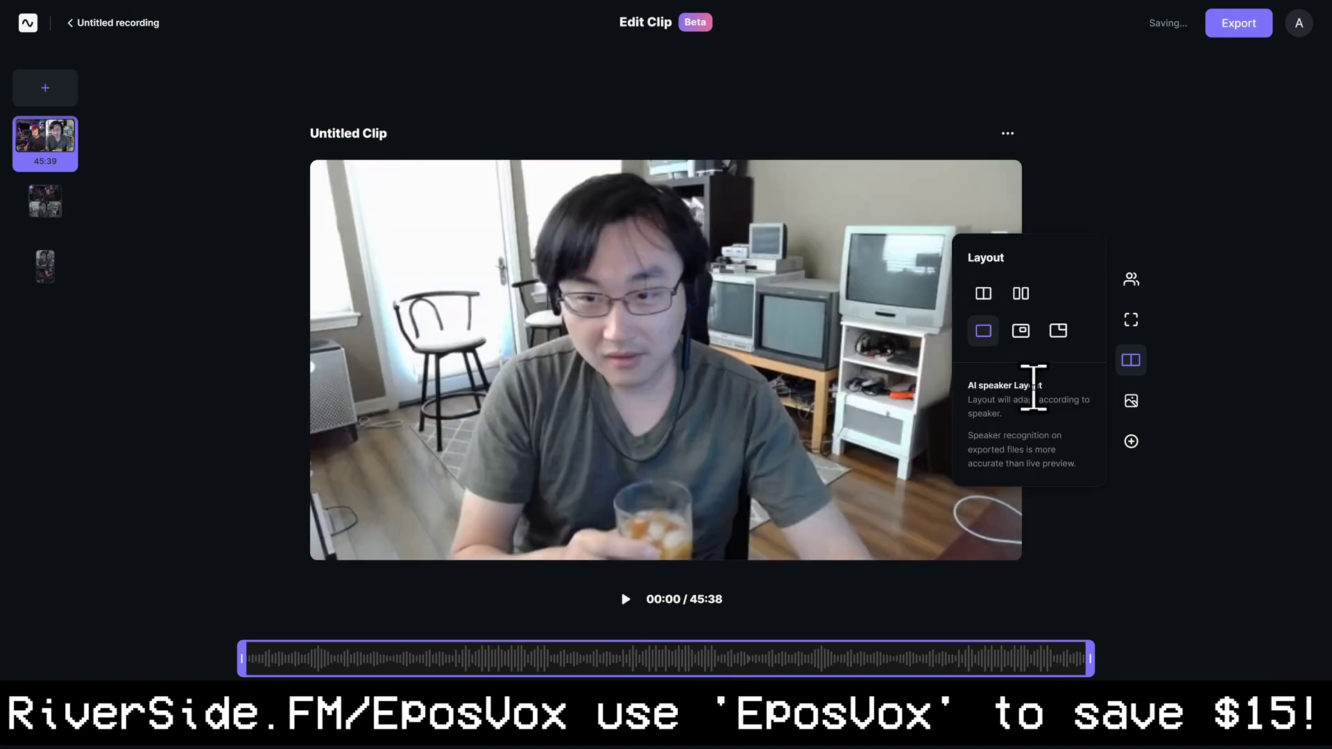
left_click(1132, 403)
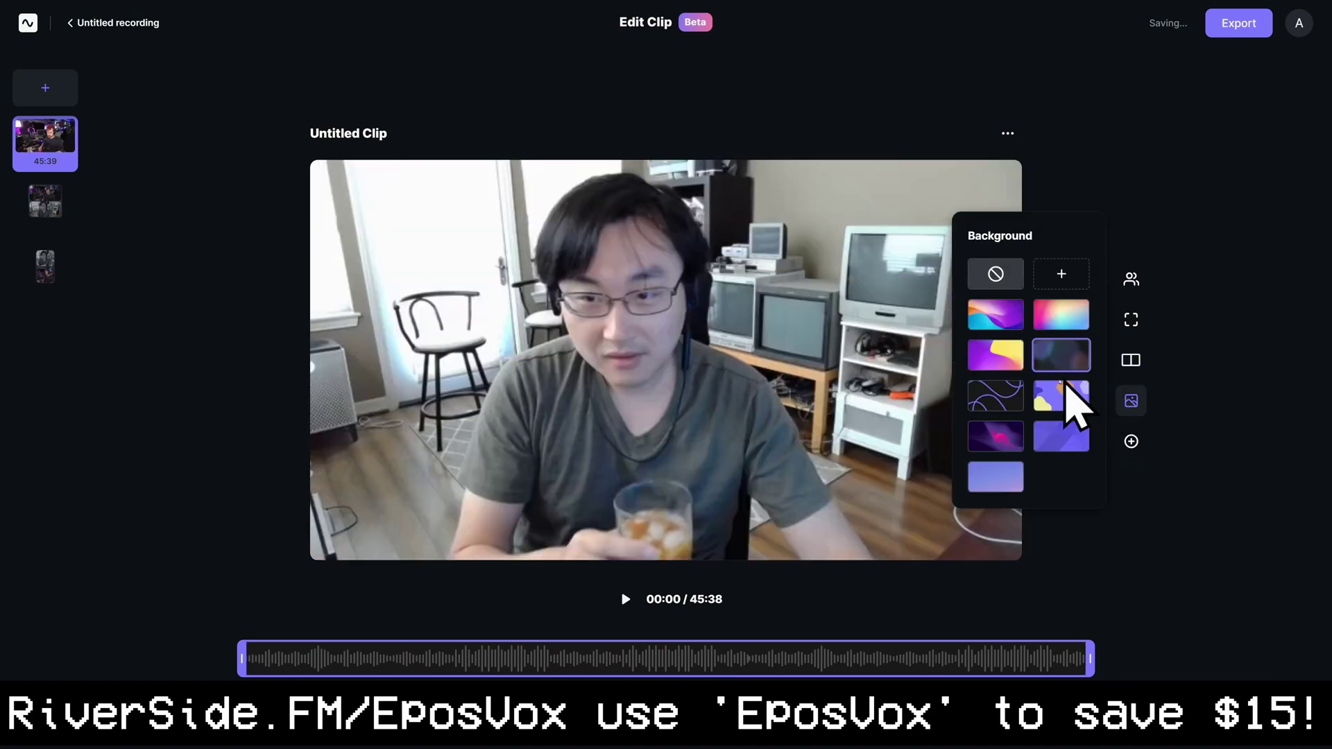
left_click(1131, 284)
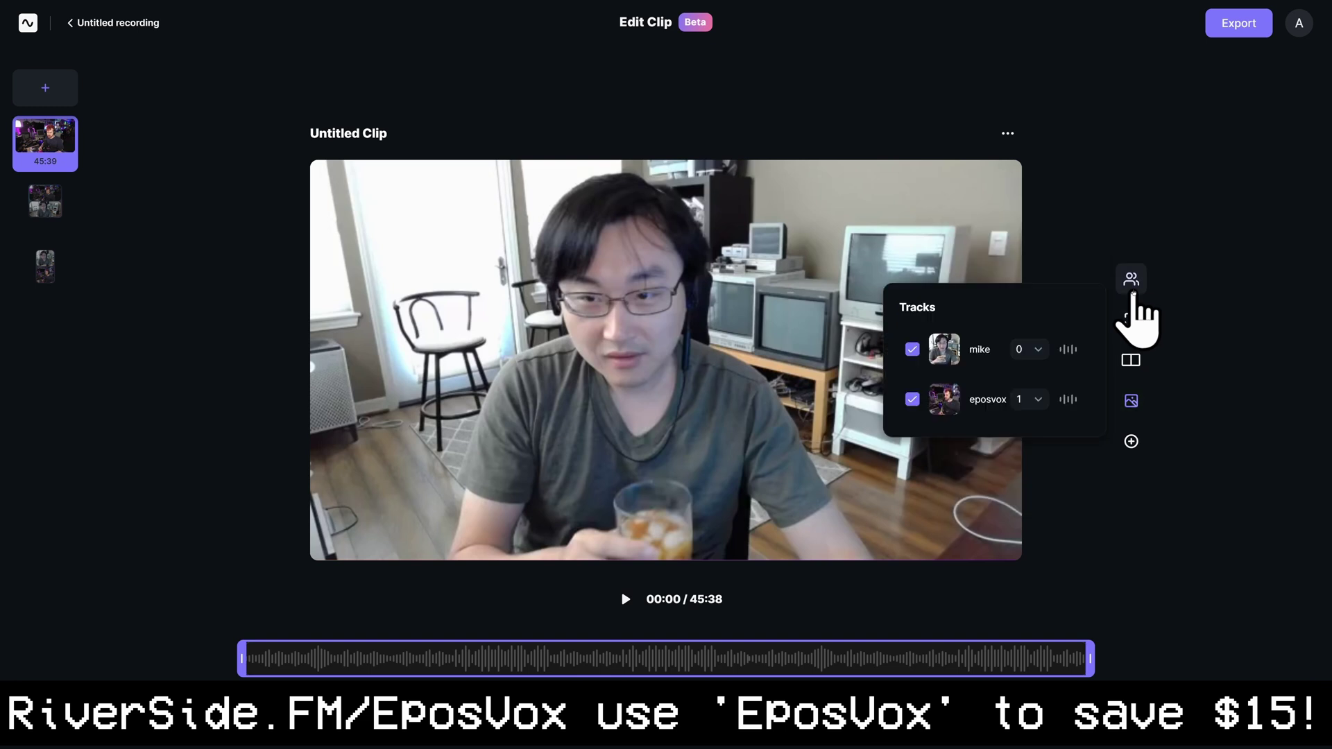
left_click(1040, 350)
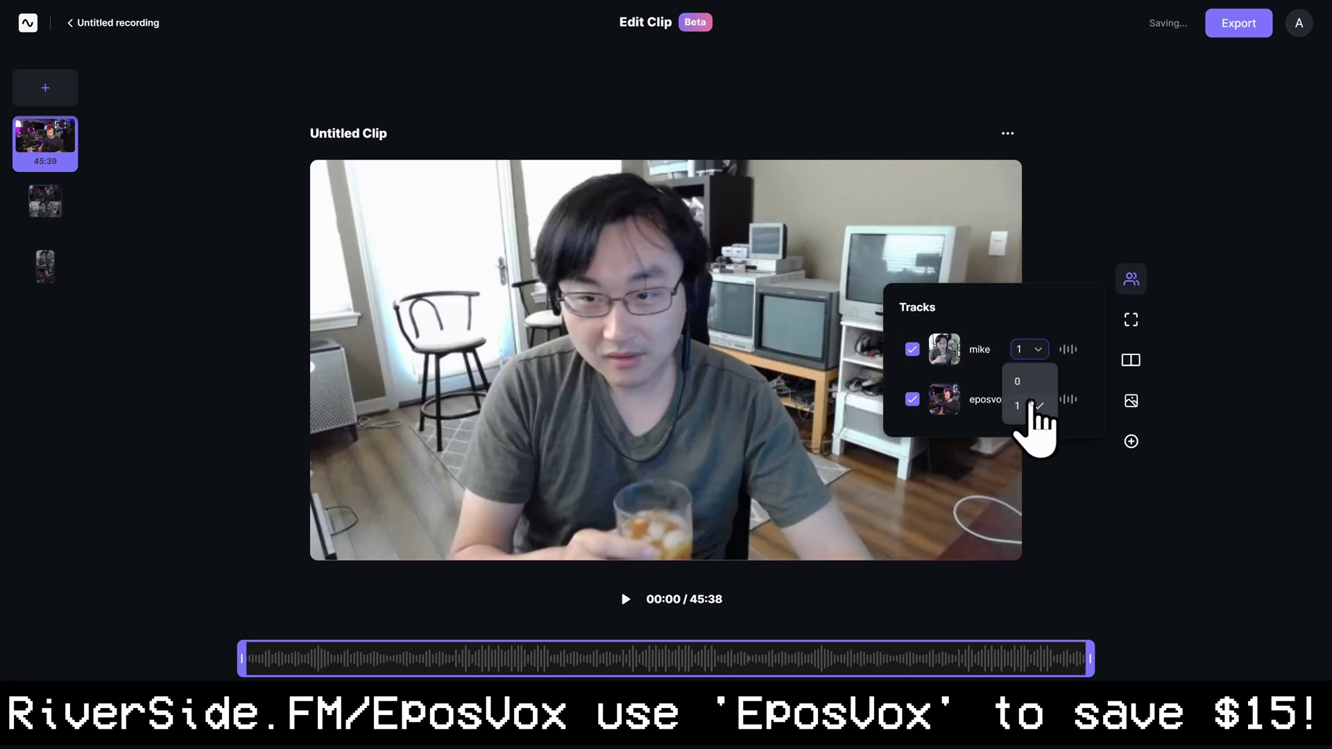
Set the clip layout to Grid with gaps and the background to dark purple
left_click(1130, 359)
left_click(1021, 315)
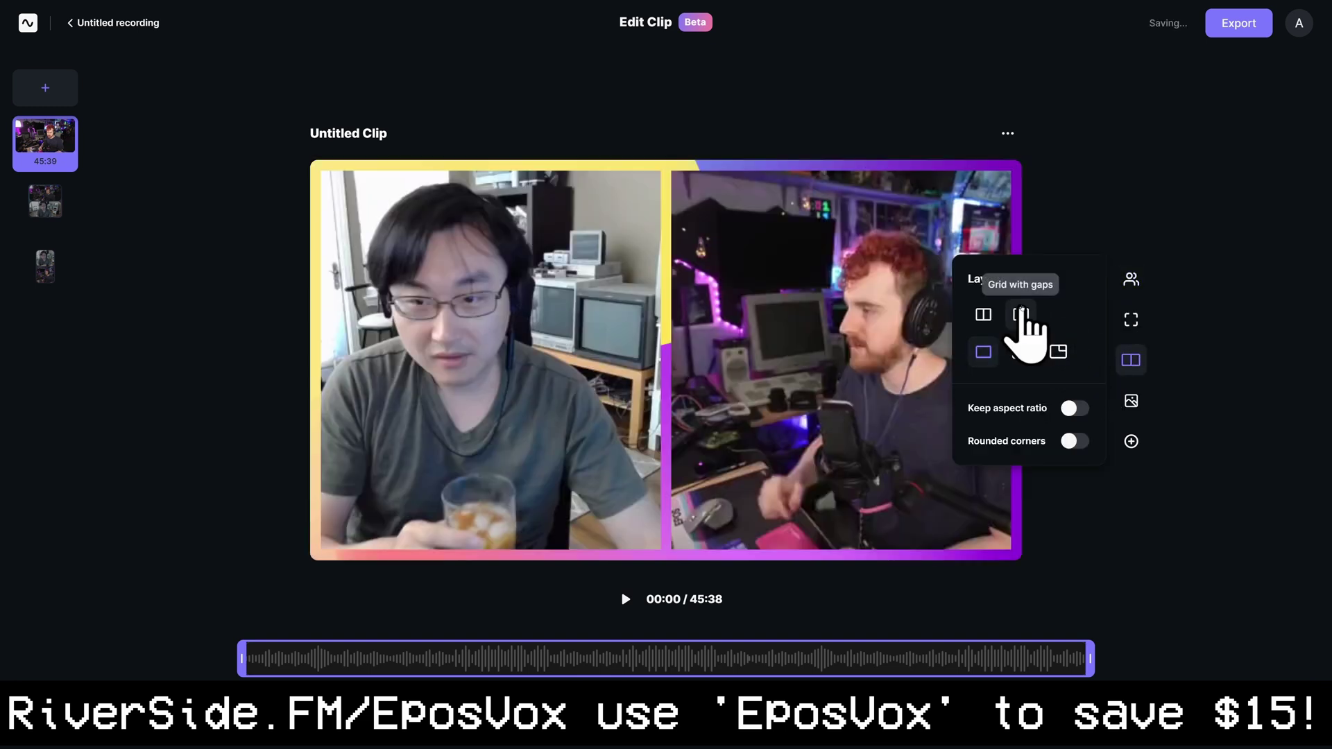
left_click(1130, 401)
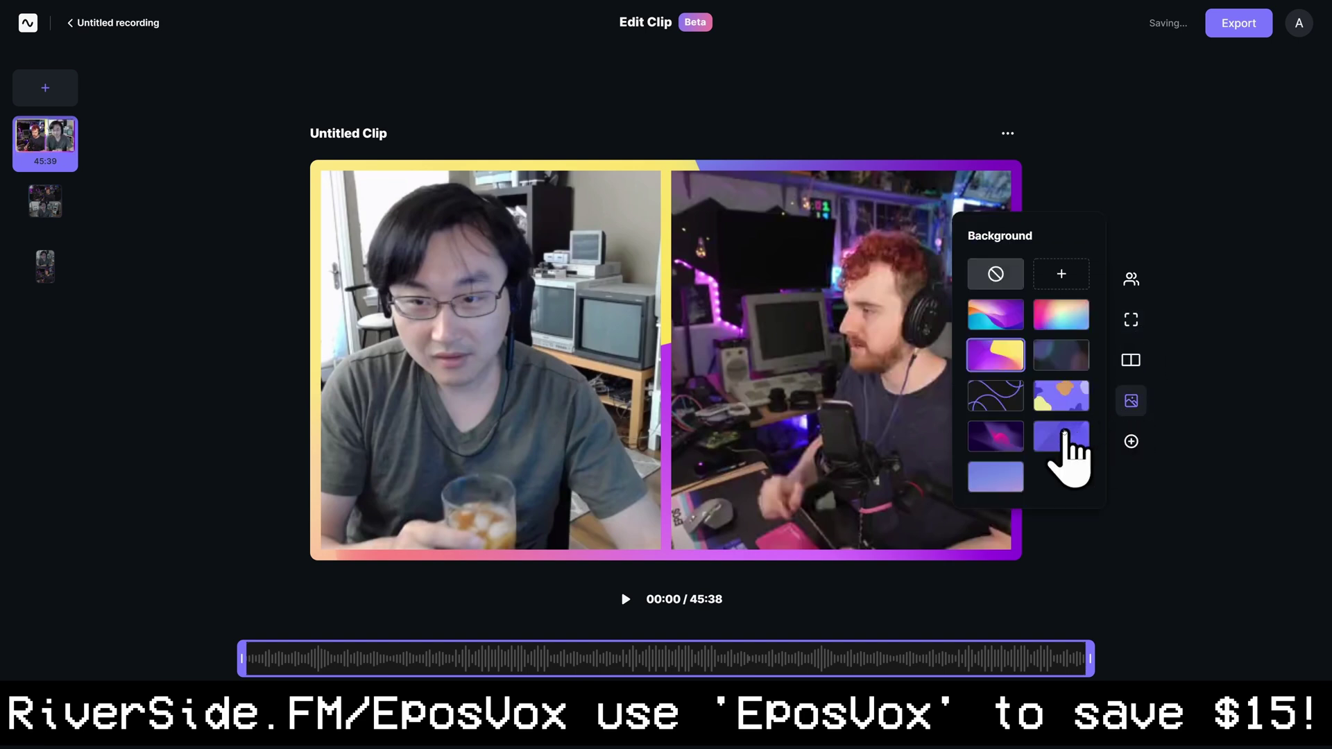
left_click(1001, 436)
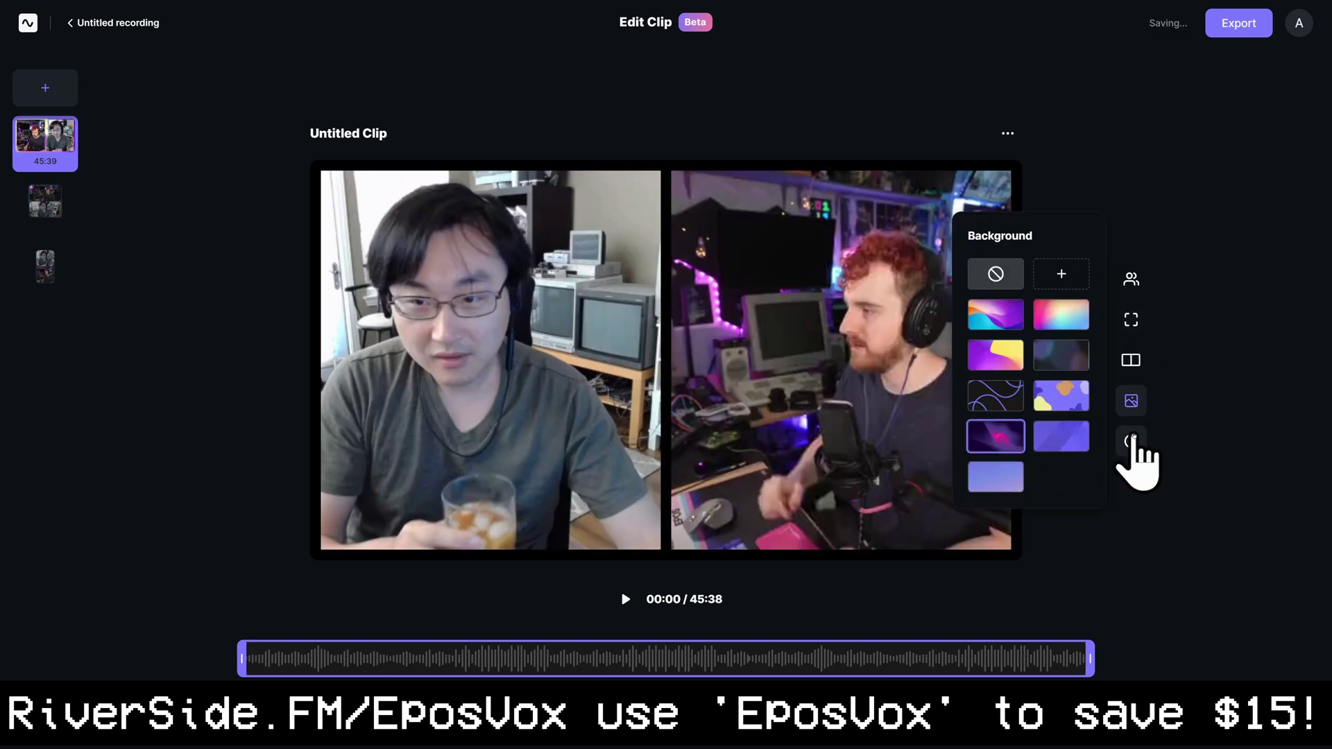
Open the logo upload, then dismiss it without choosing an image
left_click(1132, 438)
left_click(1054, 355)
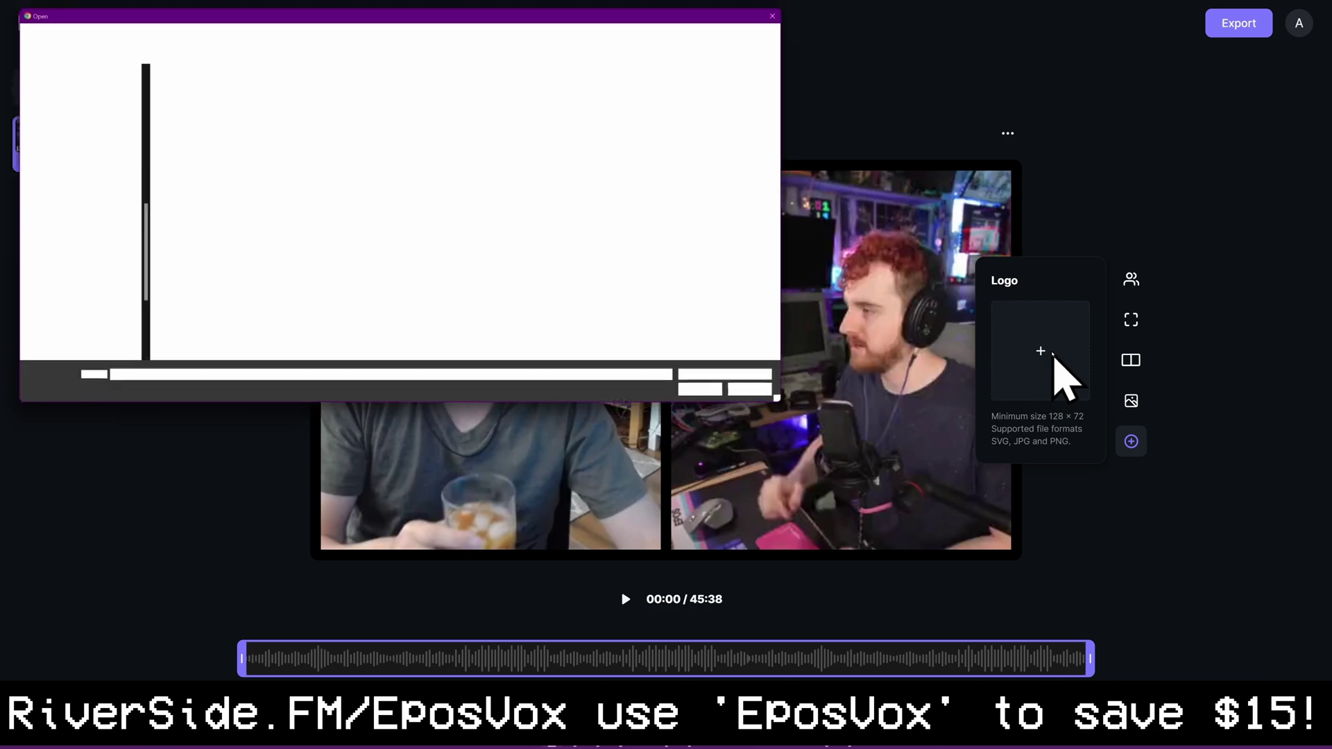
key("Escape")
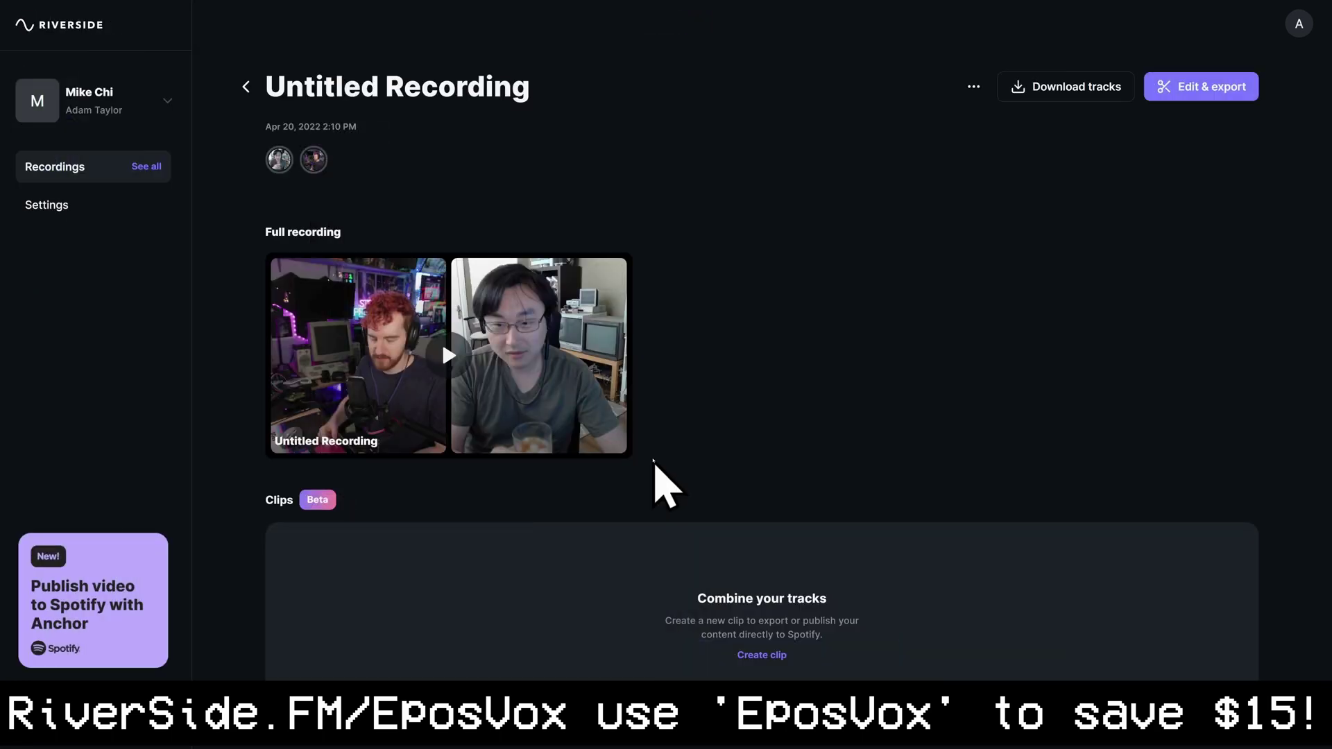
Scroll the Untitled Recording page down to the four snapshots and the Separated tracks list
scroll(491, 386, "down", 2)
scroll(573, 444, "down", 2)
scroll(684, 490, "down", 4)
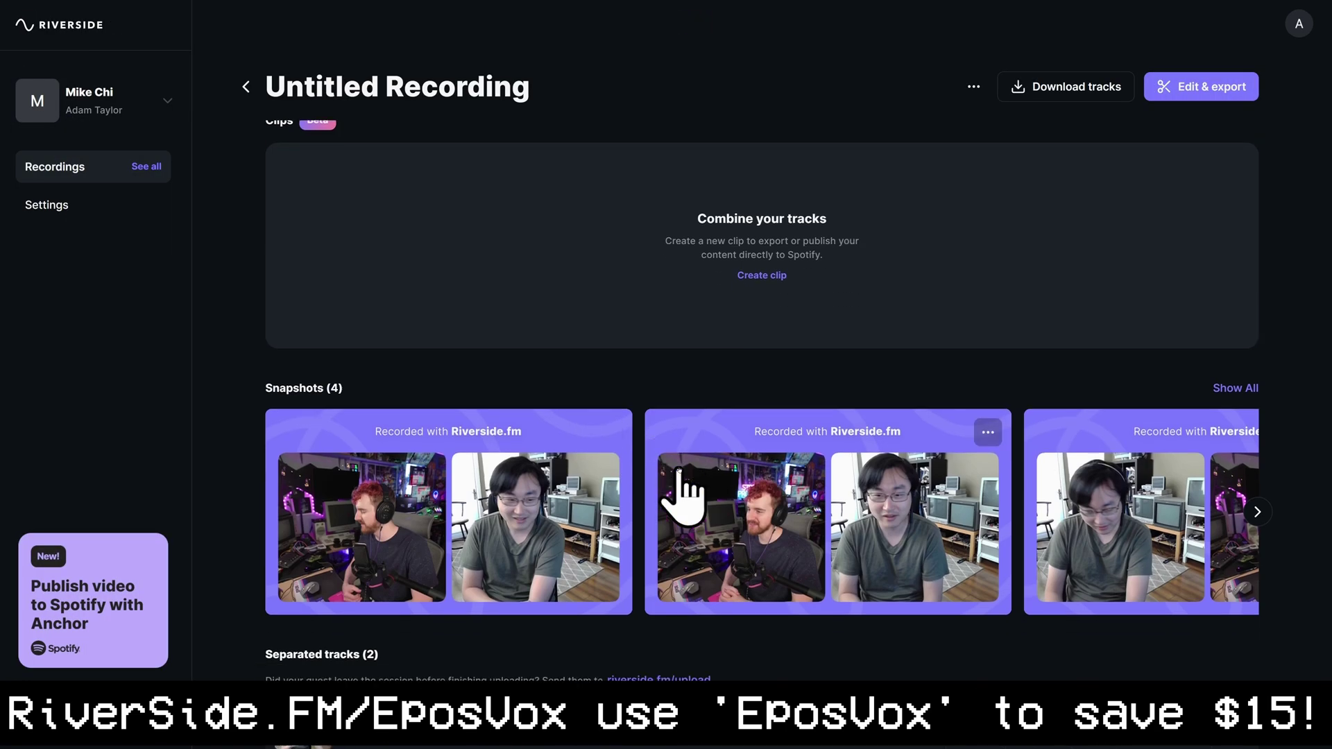
scroll(677, 490, "right", 3)
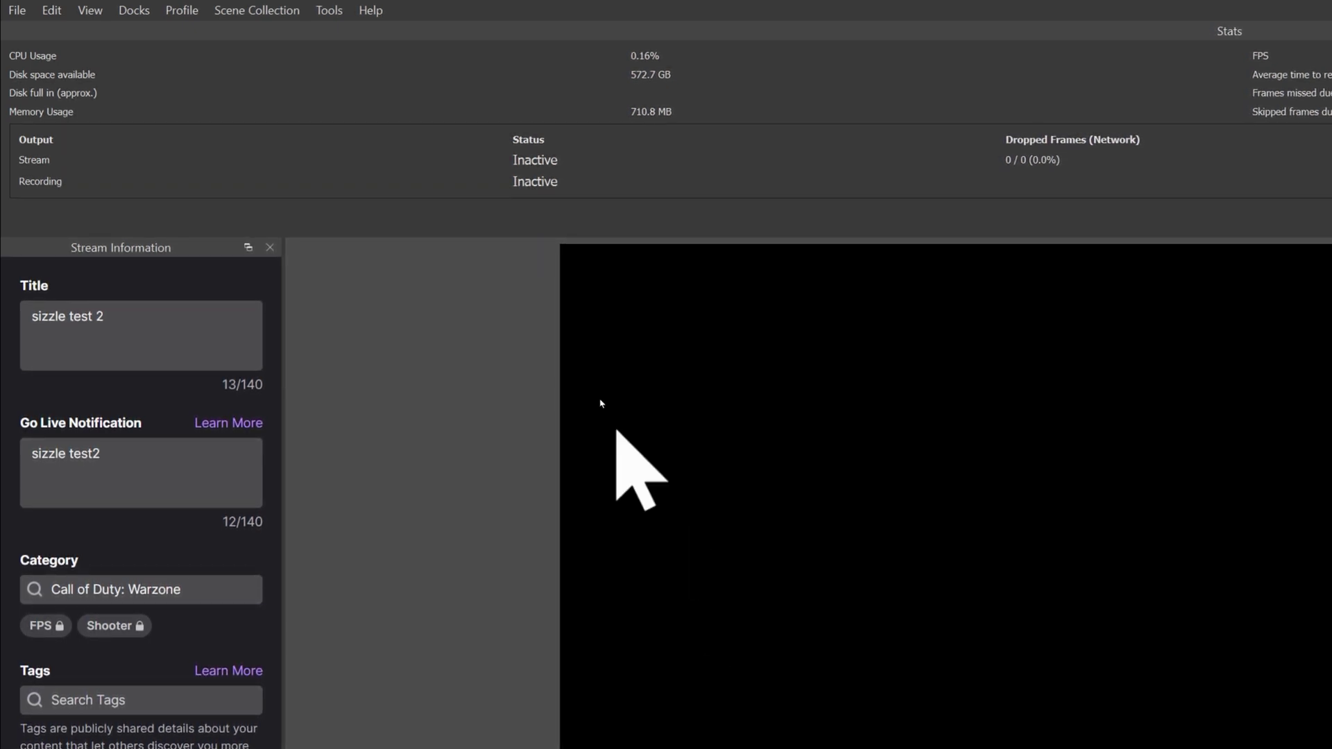
Open the Tools menu to look through the available tools and plugins
left_click(329, 10)
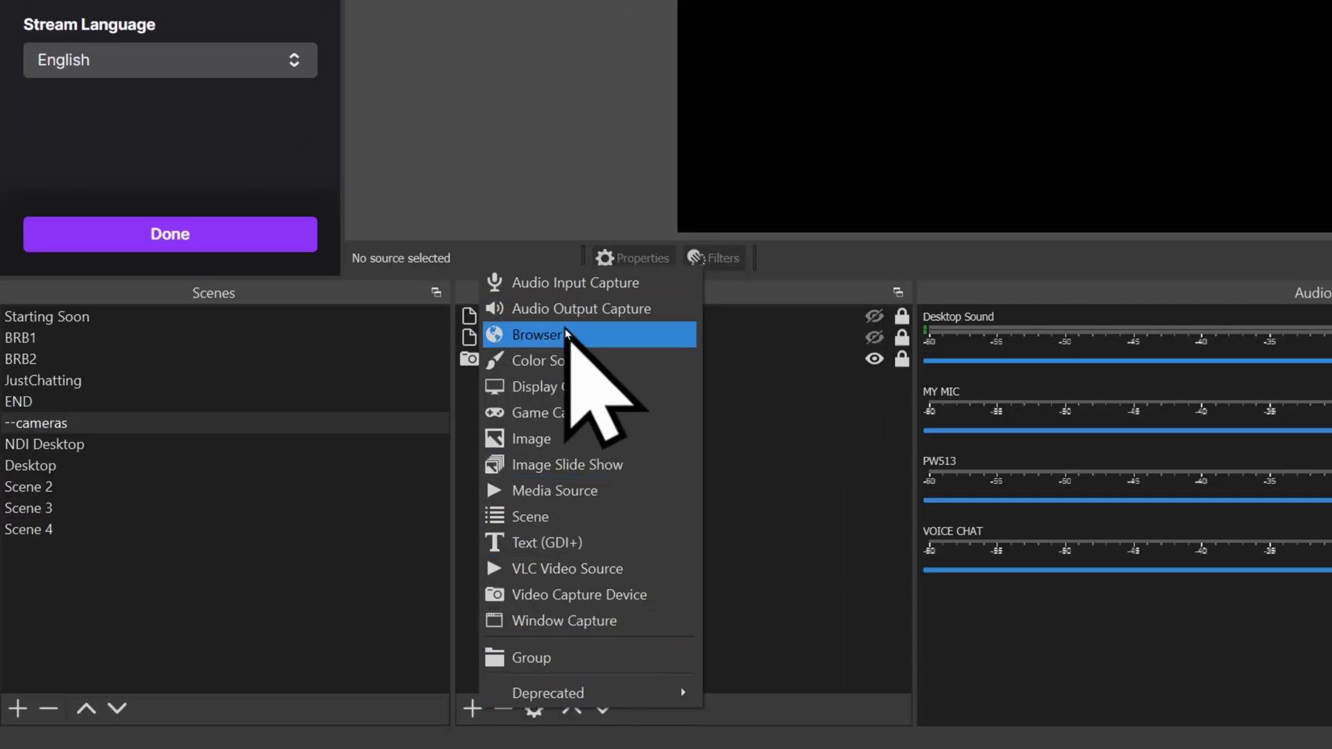
Dismiss the source types, check that GlitchPC has no filters, then open PW513's filters
left_click(720, 394)
left_click(555, 317)
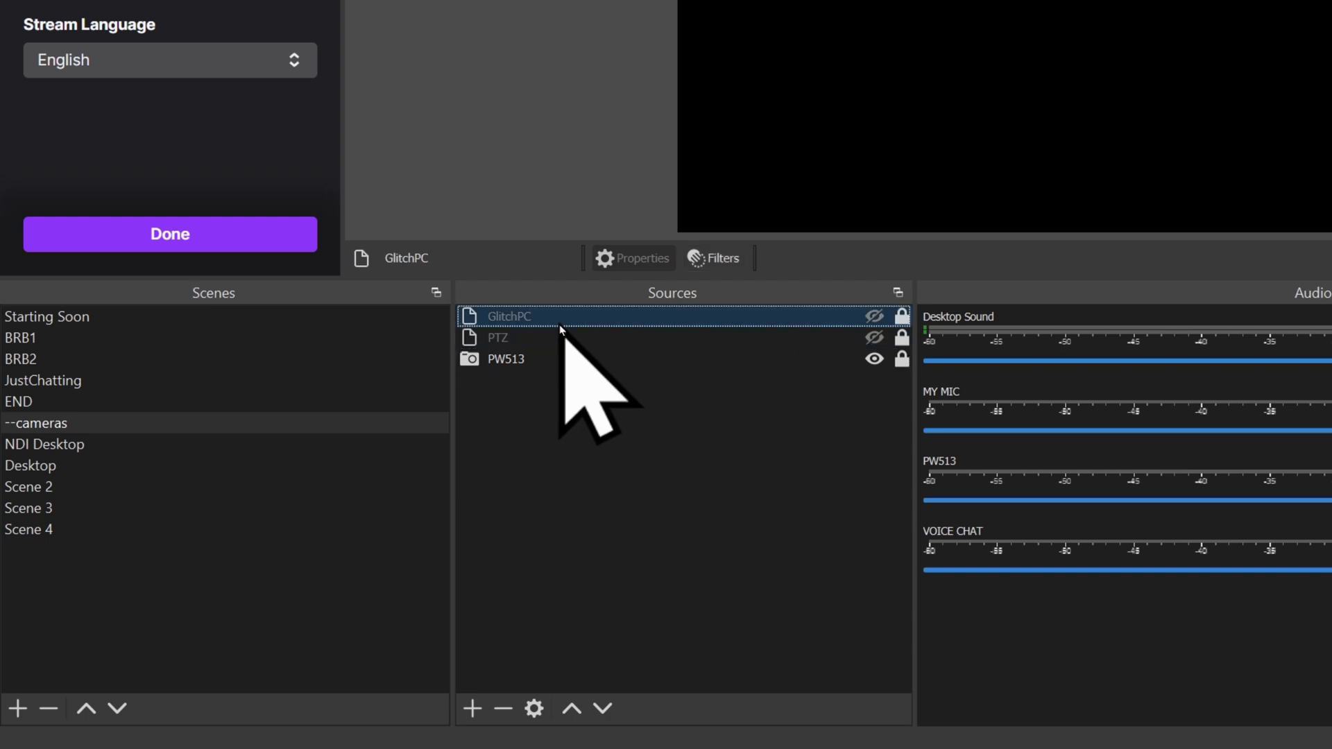
left_click(714, 259)
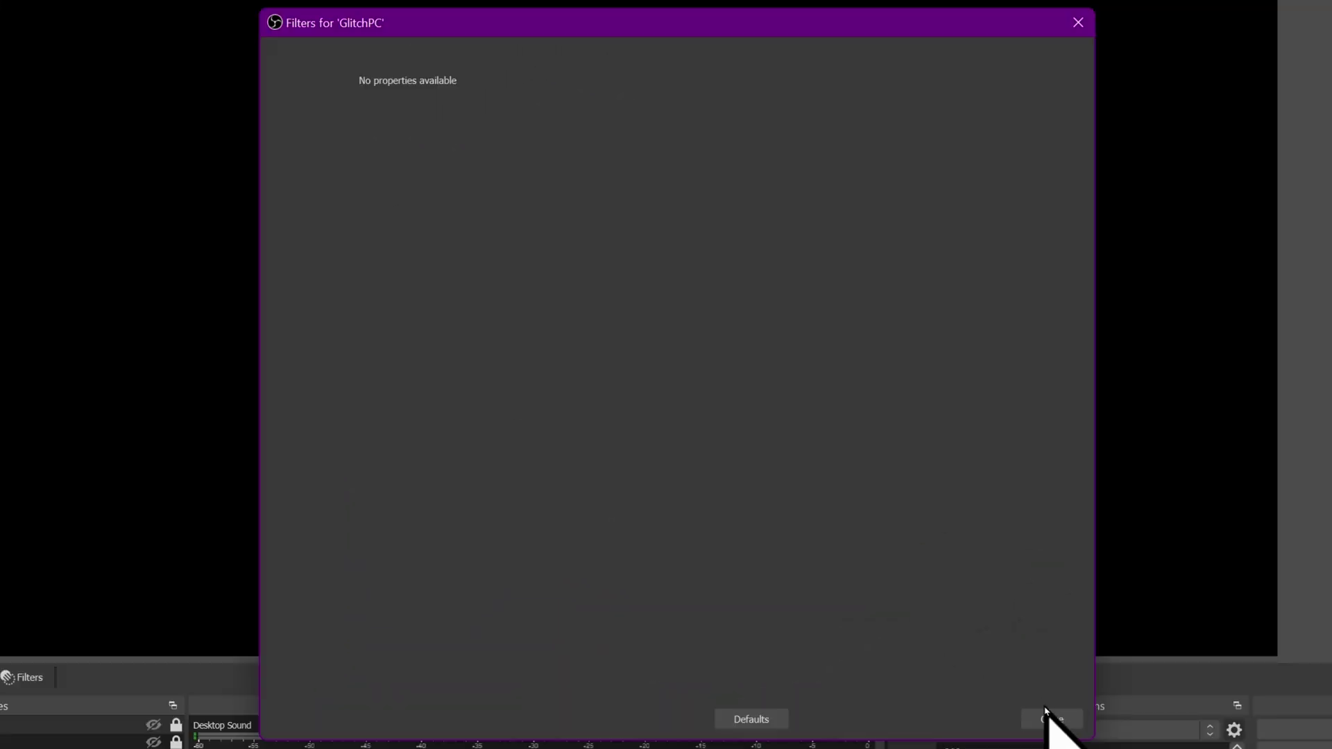
left_click(1047, 721)
left_click(74, 725)
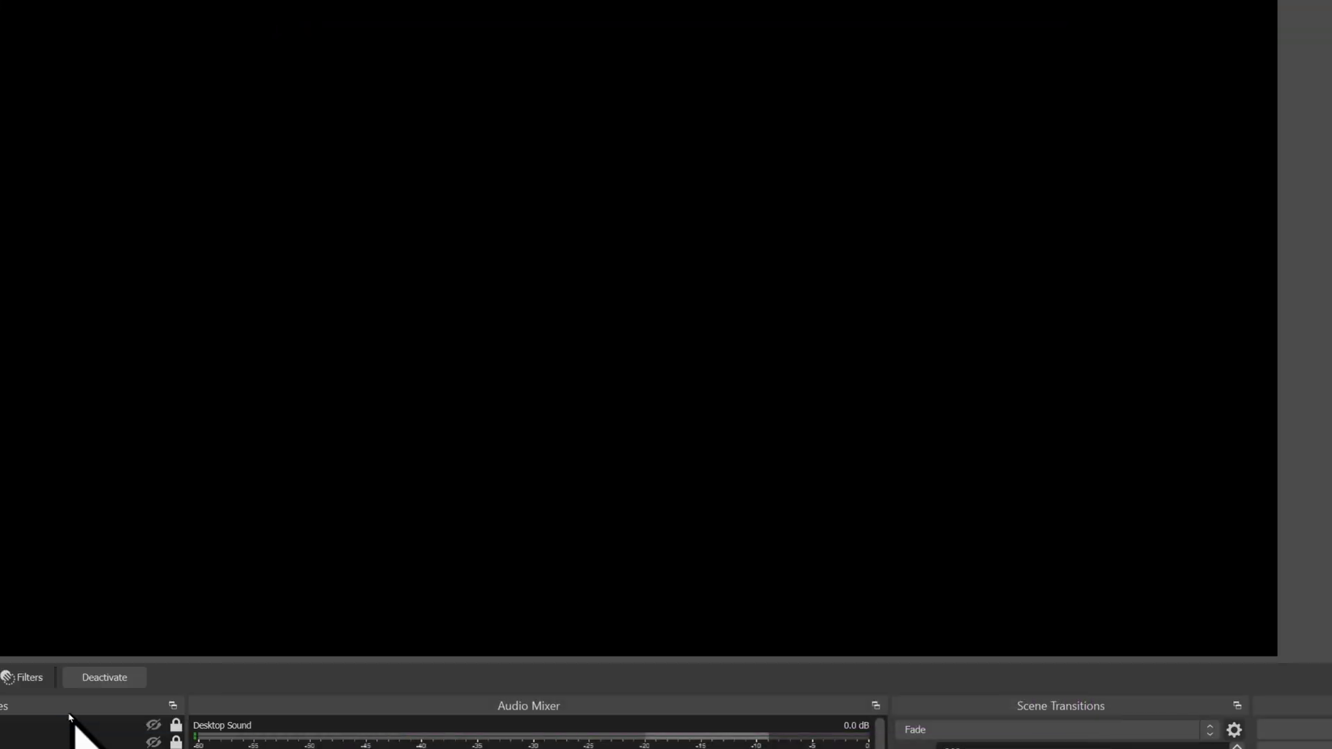
left_click(28, 677)
Check the Apply LUT cube path and add a VST 2.x Plug-in audio filter with its default name
left_click(281, 720)
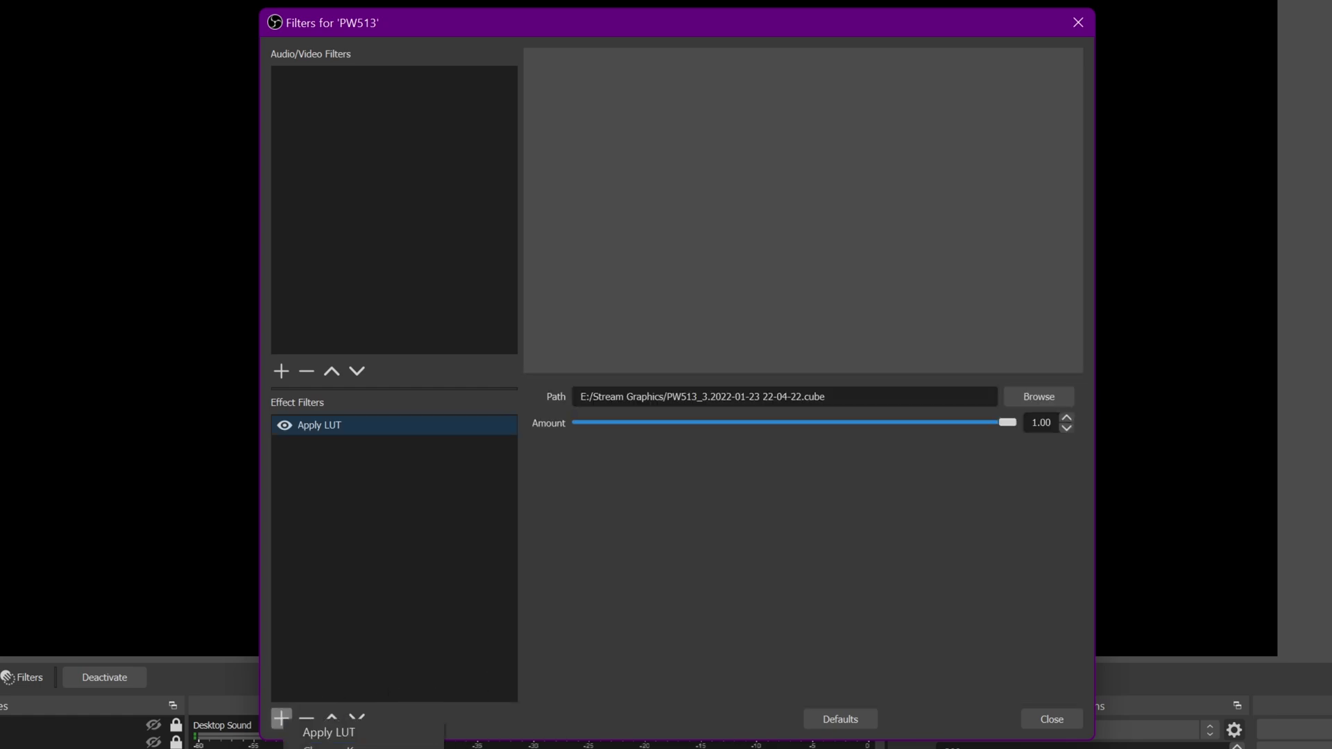
left_click(282, 372)
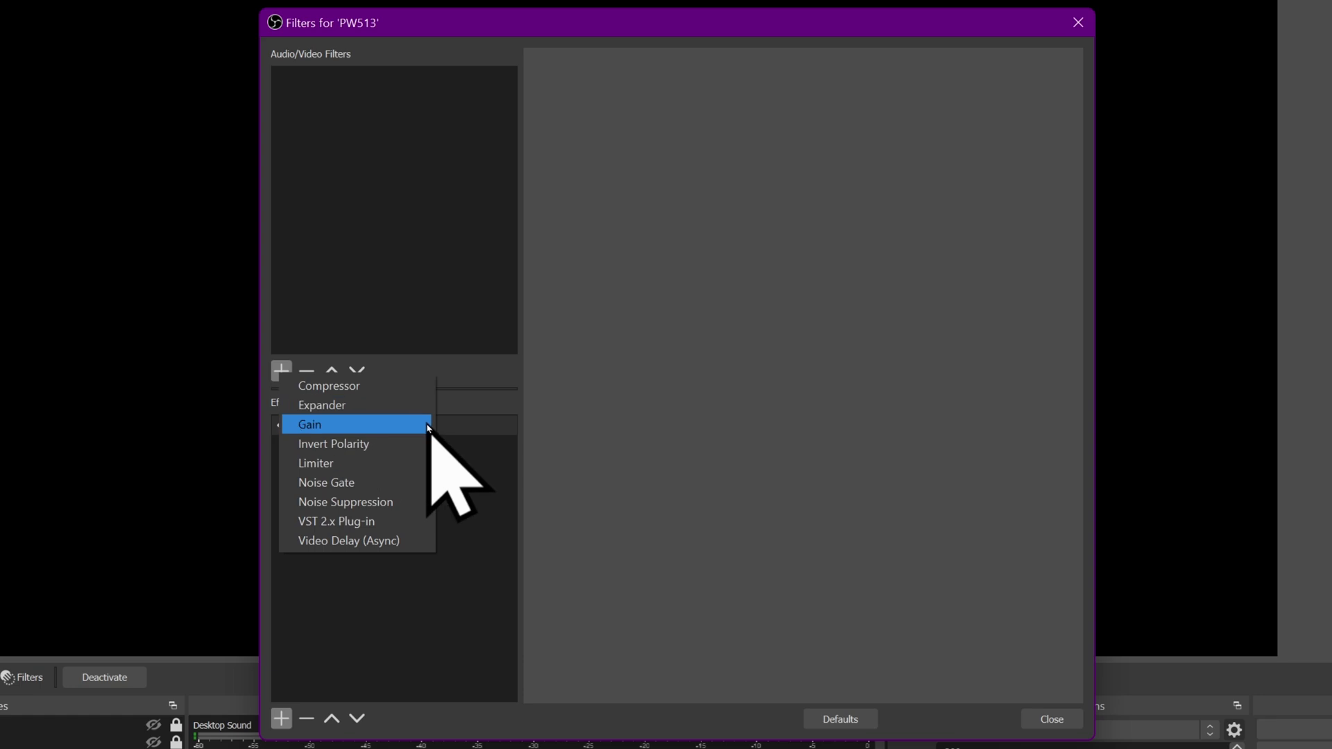
left_click(345, 521)
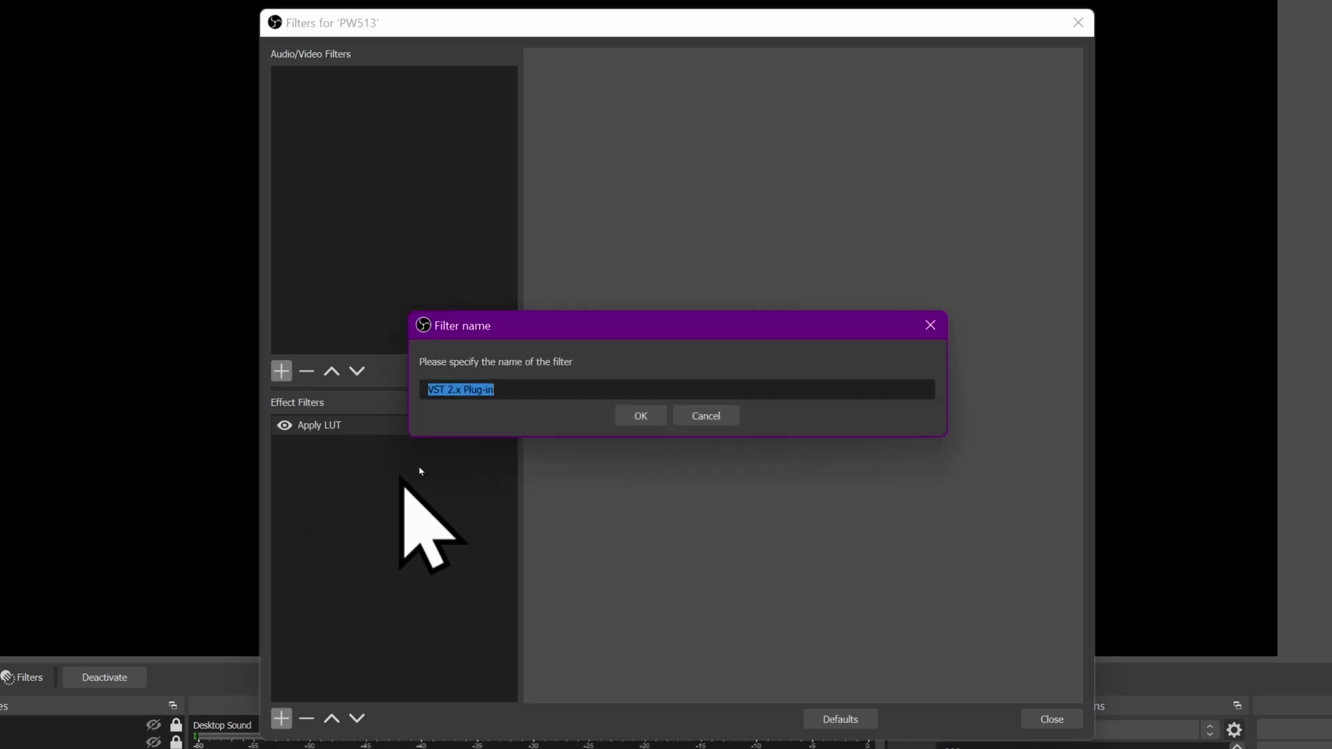
left_click(632, 414)
left_click(907, 395)
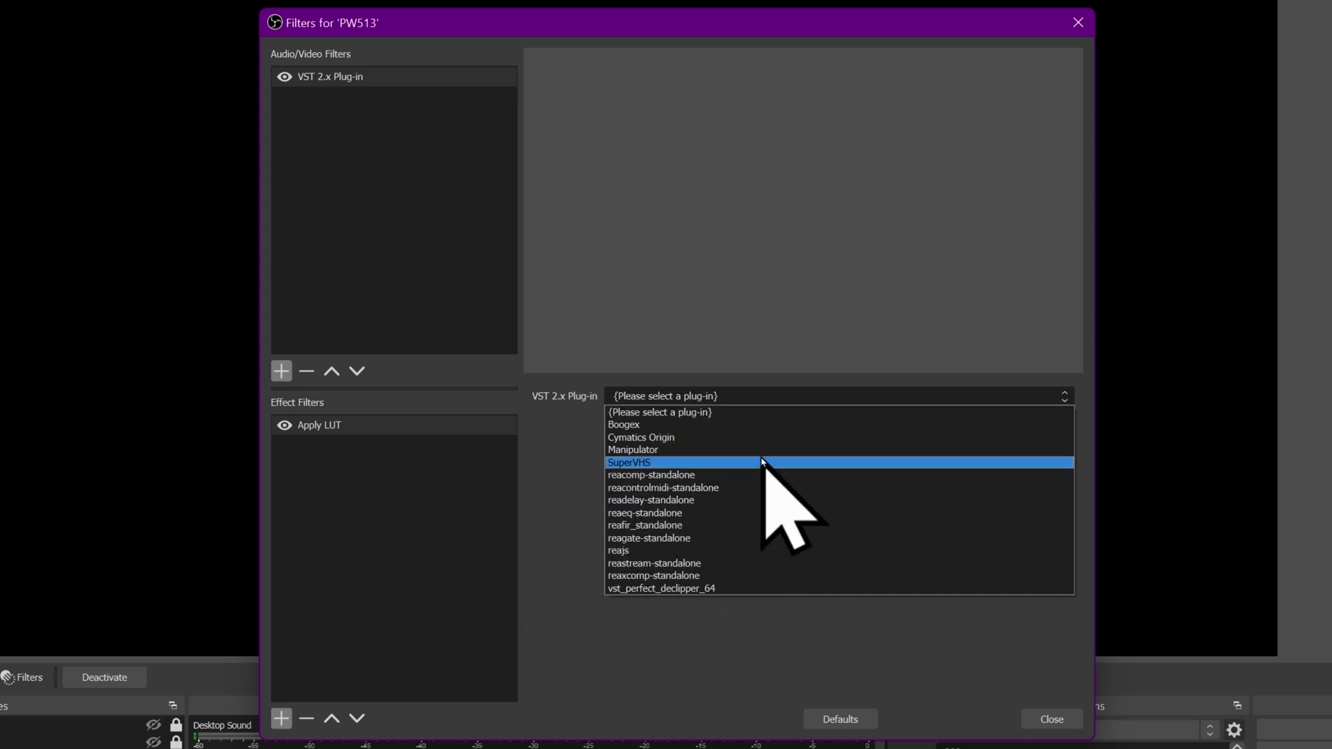
left_click(573, 468)
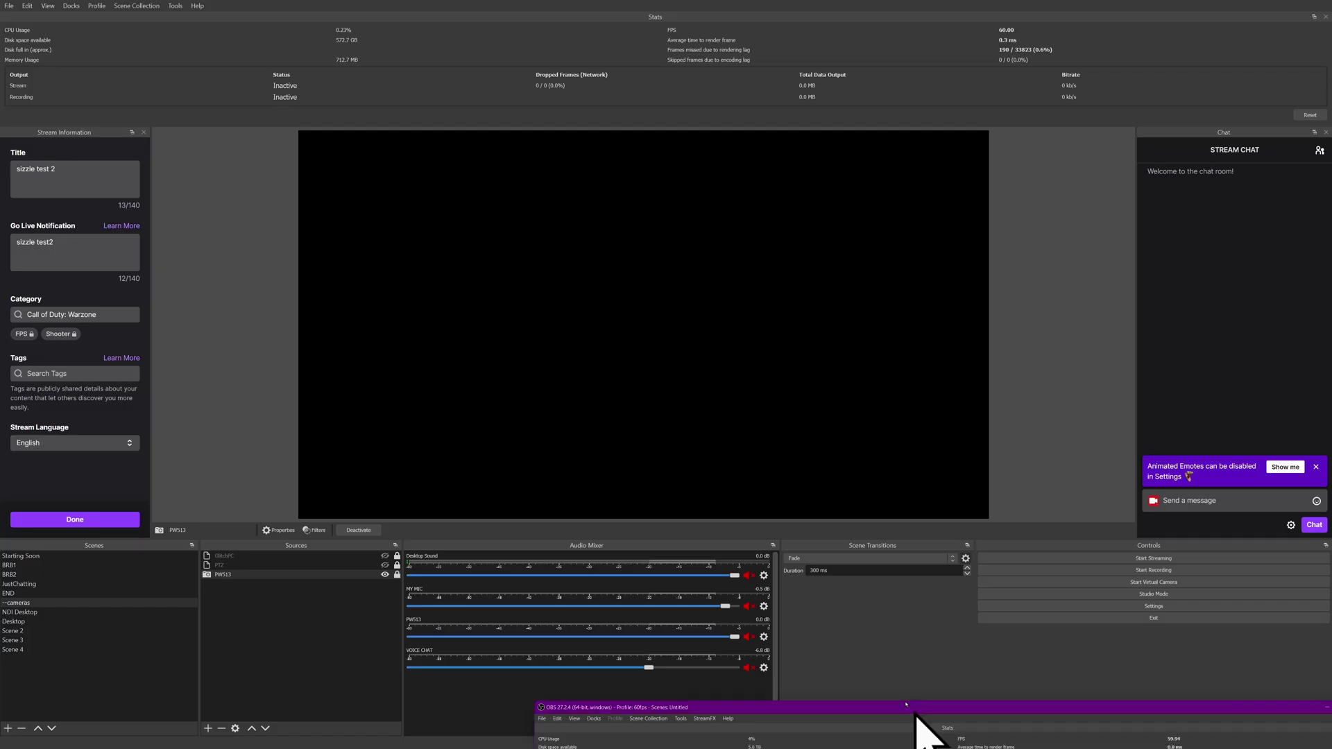
left_click_drag(916, 713, 627, 1)
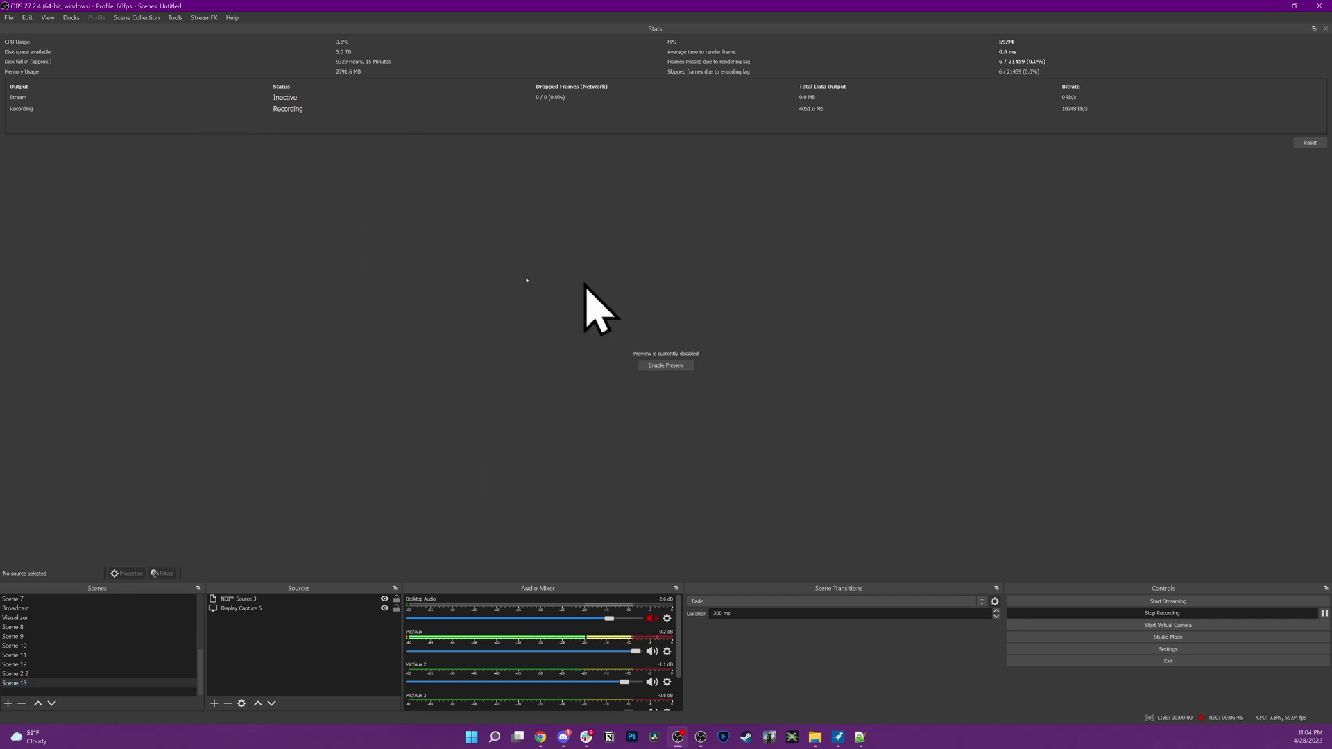
Browse the StreamFX menu options and the Add Source types in the second OBS window
left_click(205, 18)
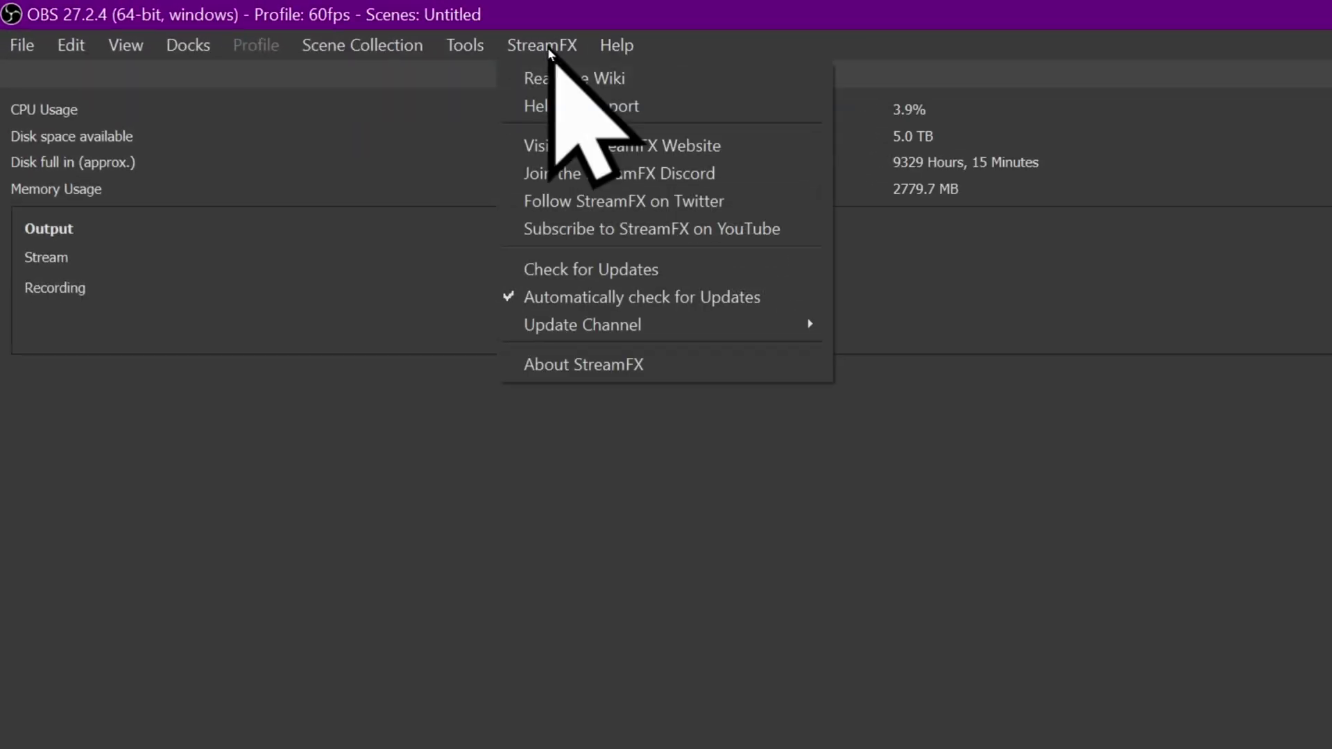
left_click(217, 16)
left_click(579, 44)
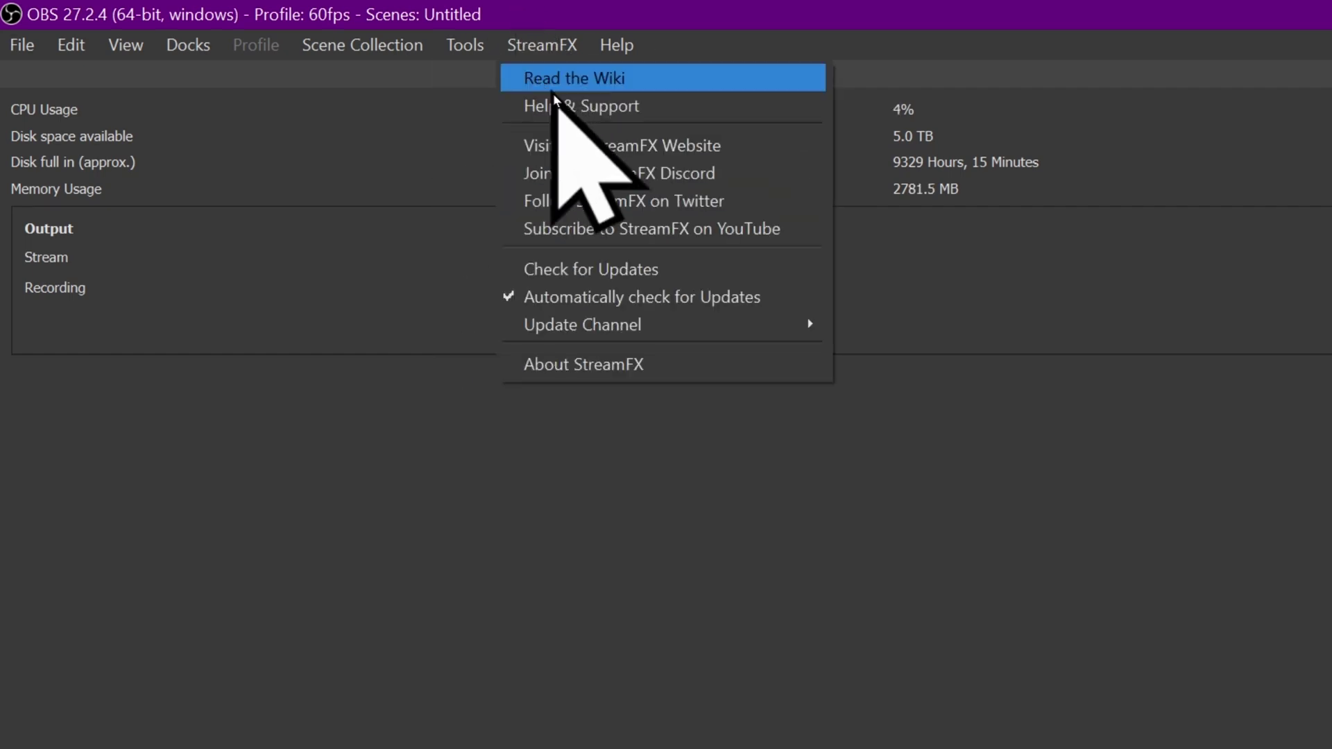
mouse_move(472, 46)
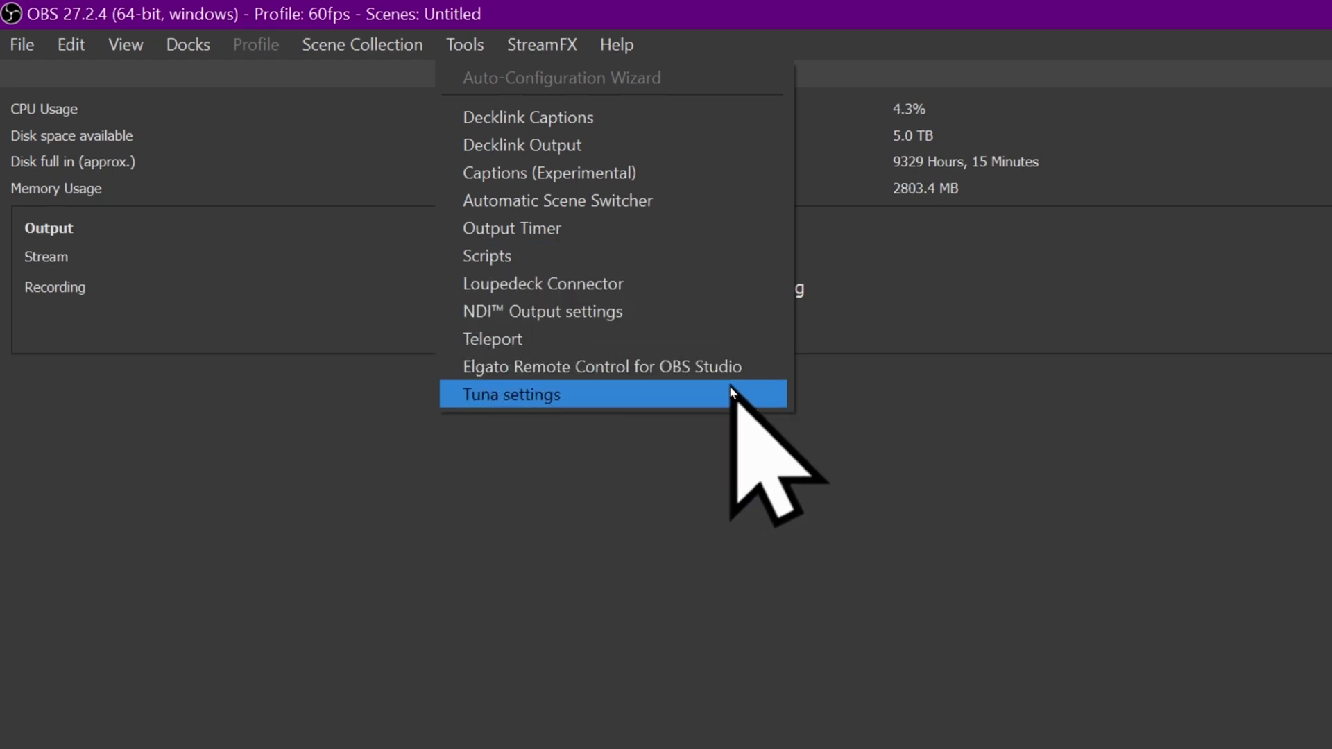
left_click(541, 44)
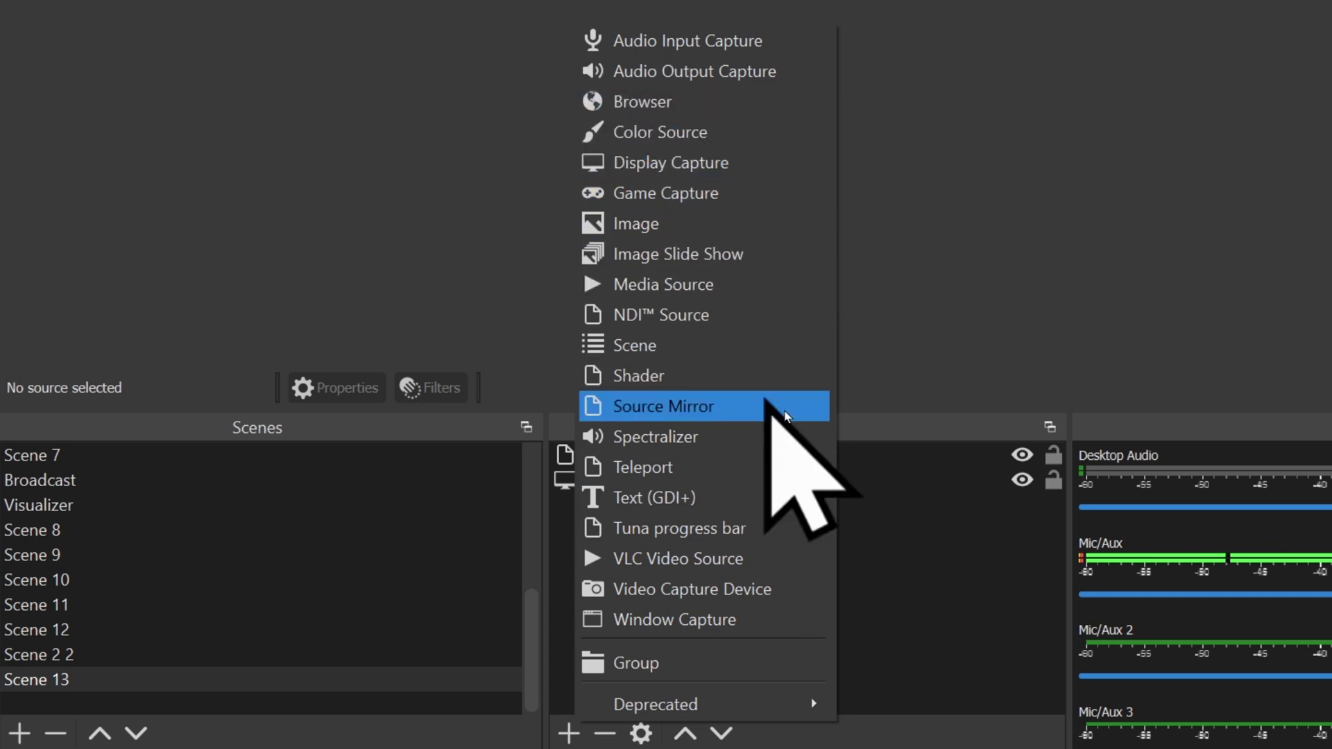
left_click(886, 376)
Review the audio and effect filter lists for NDI Source 3 without adding any
left_click(759, 462)
left_click(424, 390)
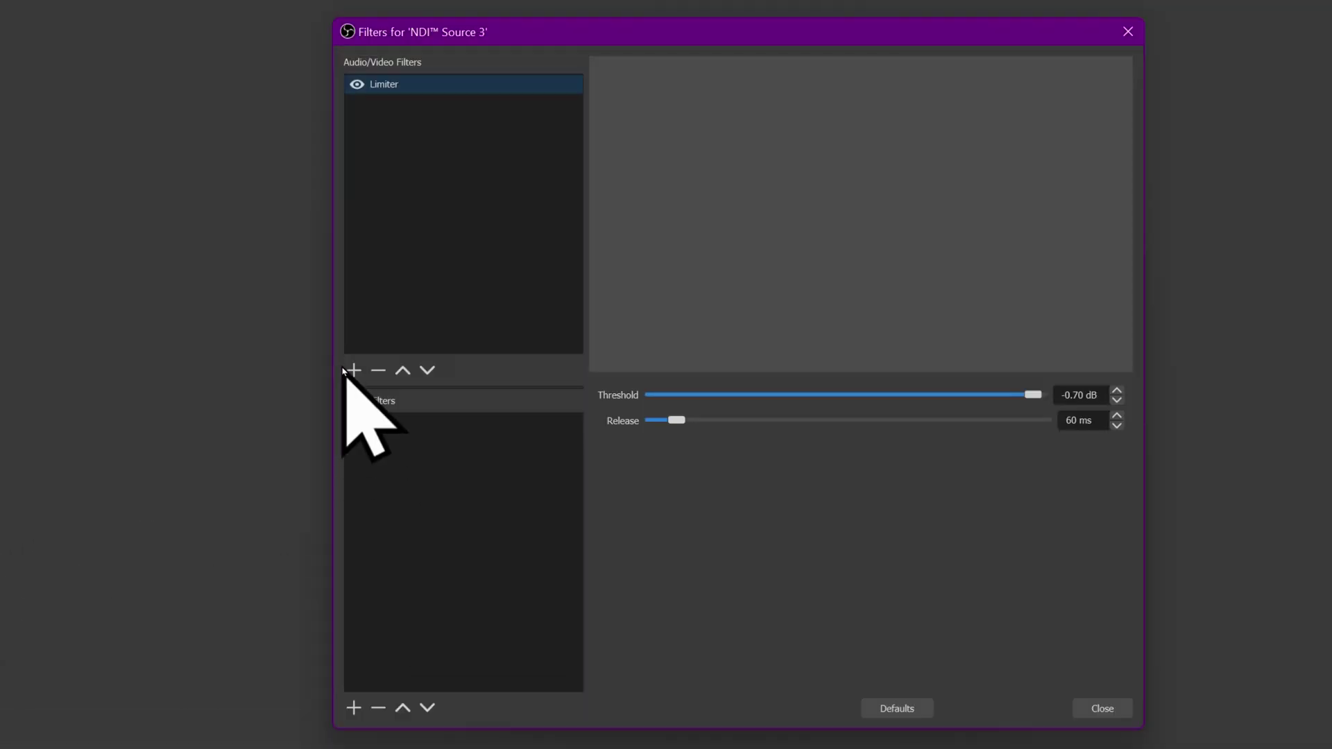
left_click(346, 370)
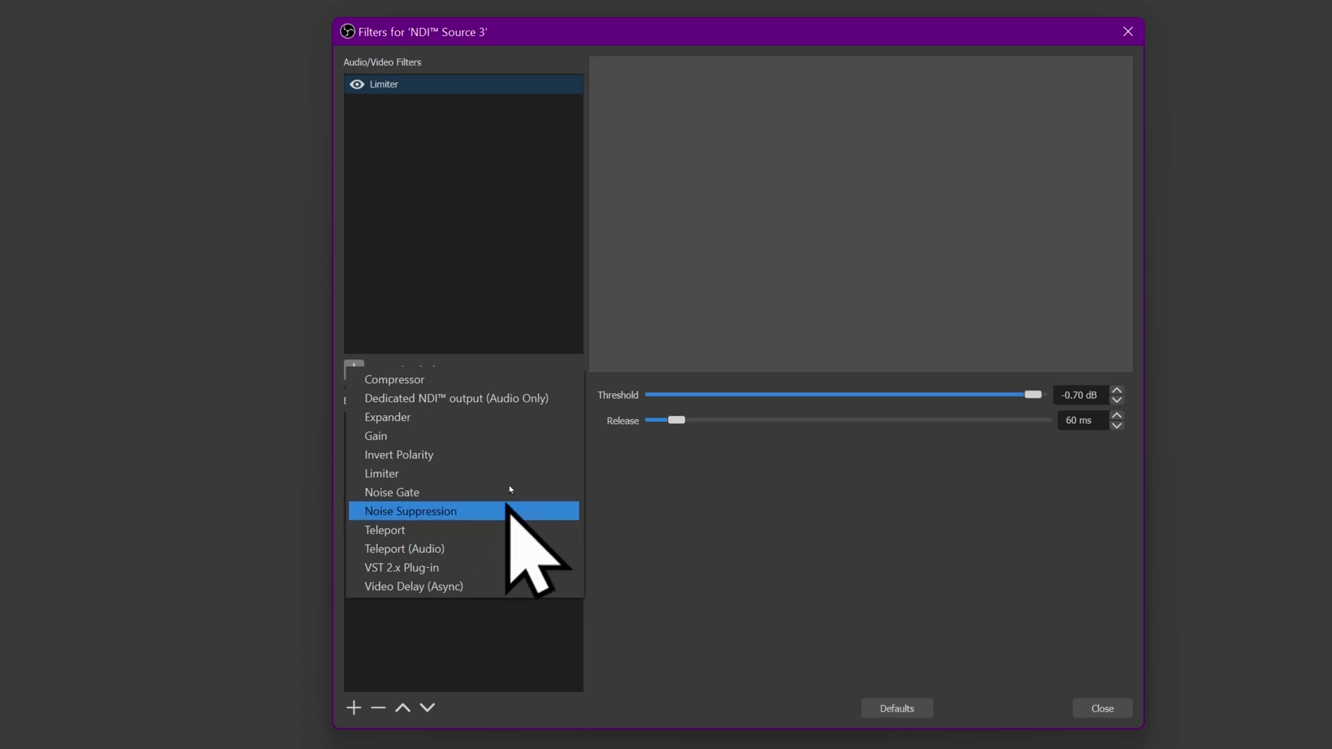
left_click(617, 577)
left_click(353, 707)
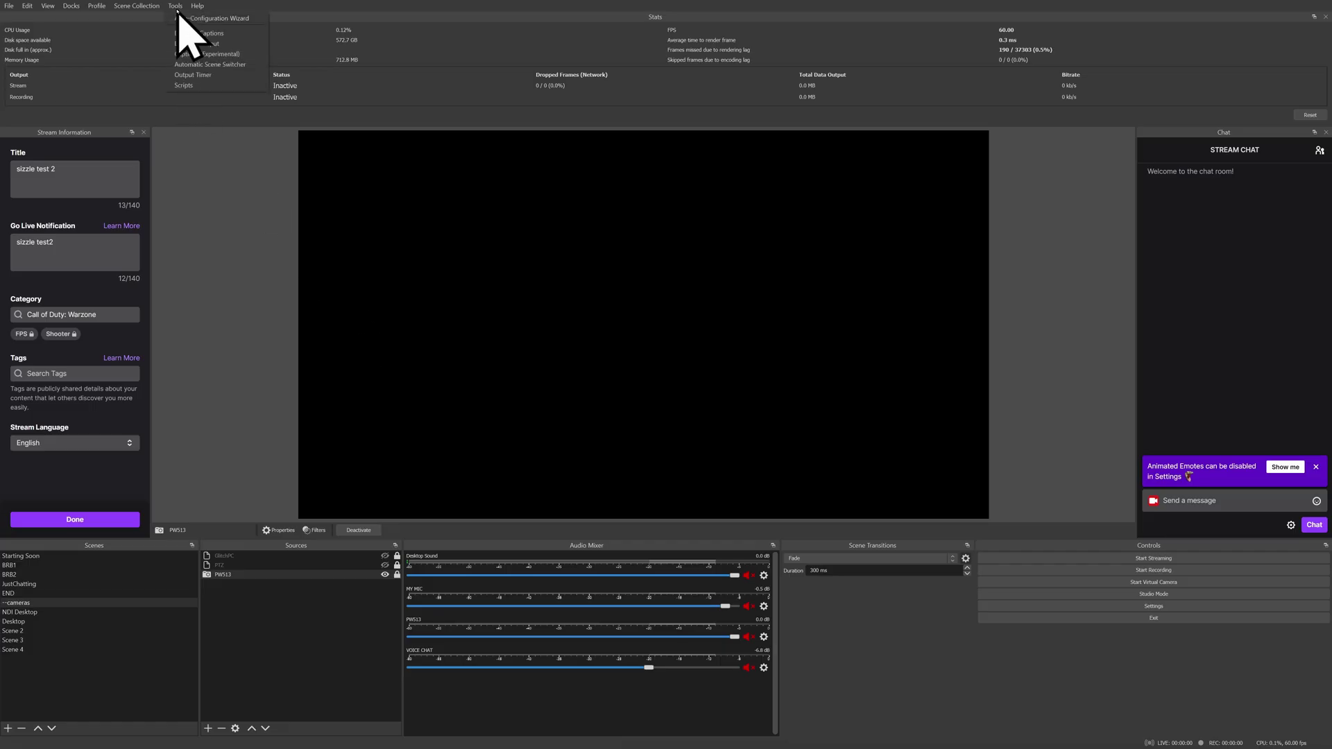
left_click(200, 84)
View the blank Python install path under Python Settings, then return to the loaded scripts list
left_click(539, 247)
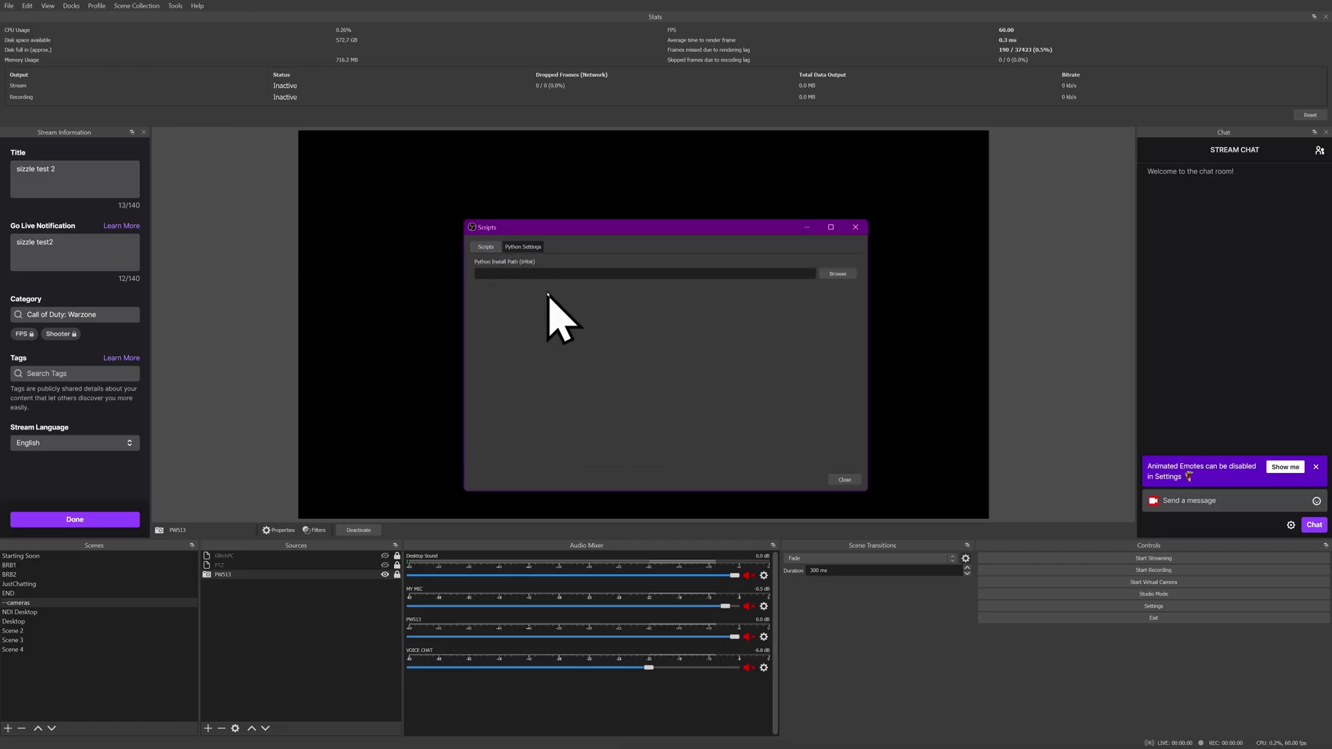
left_click(486, 248)
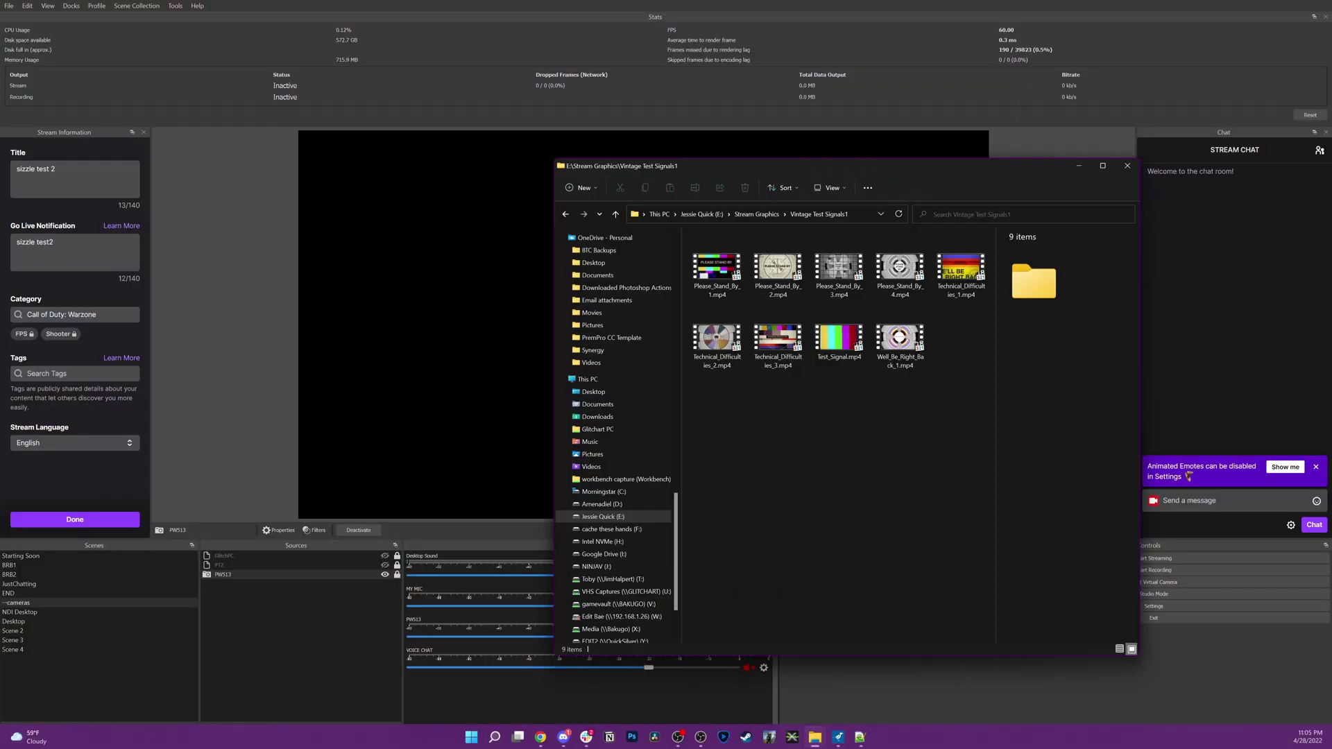
Switch OBS to the empty sedas collection and rename Vintage Test Signals1 to Vintage Test Signals
left_click(153, 7)
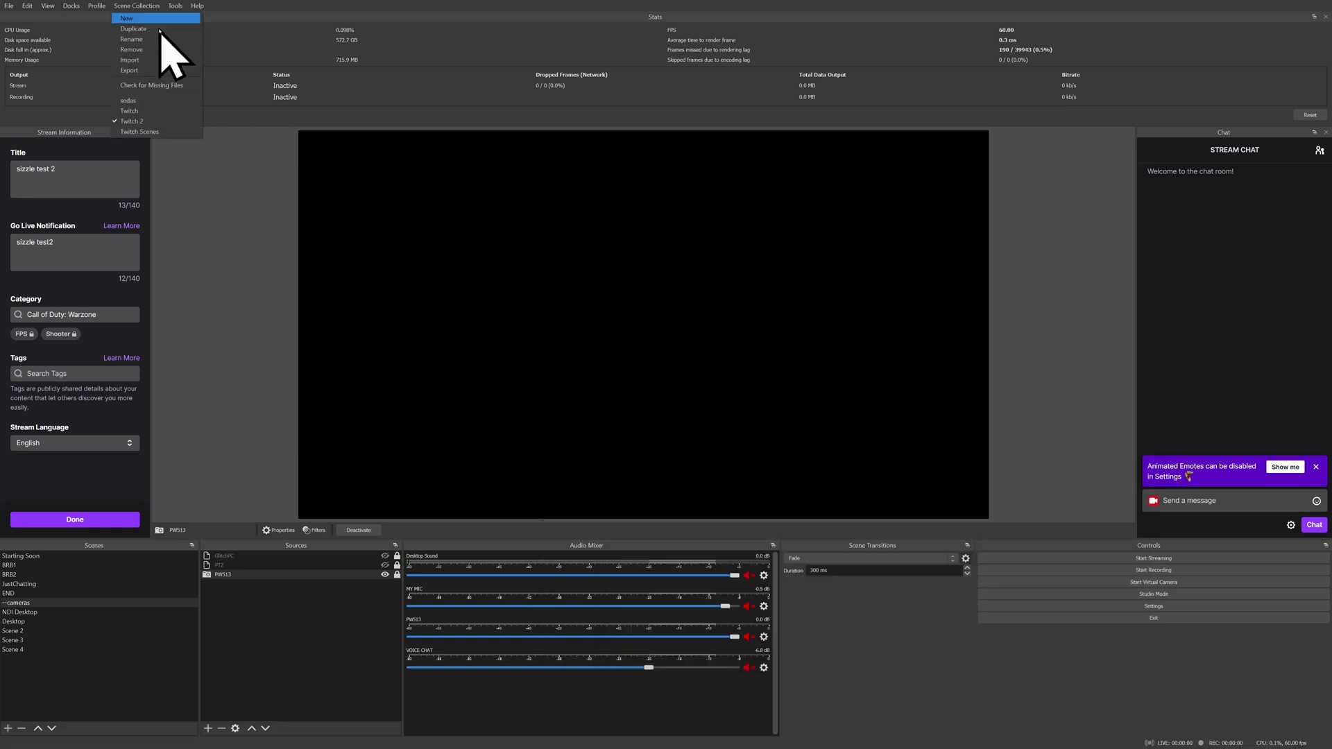
left_click(164, 102)
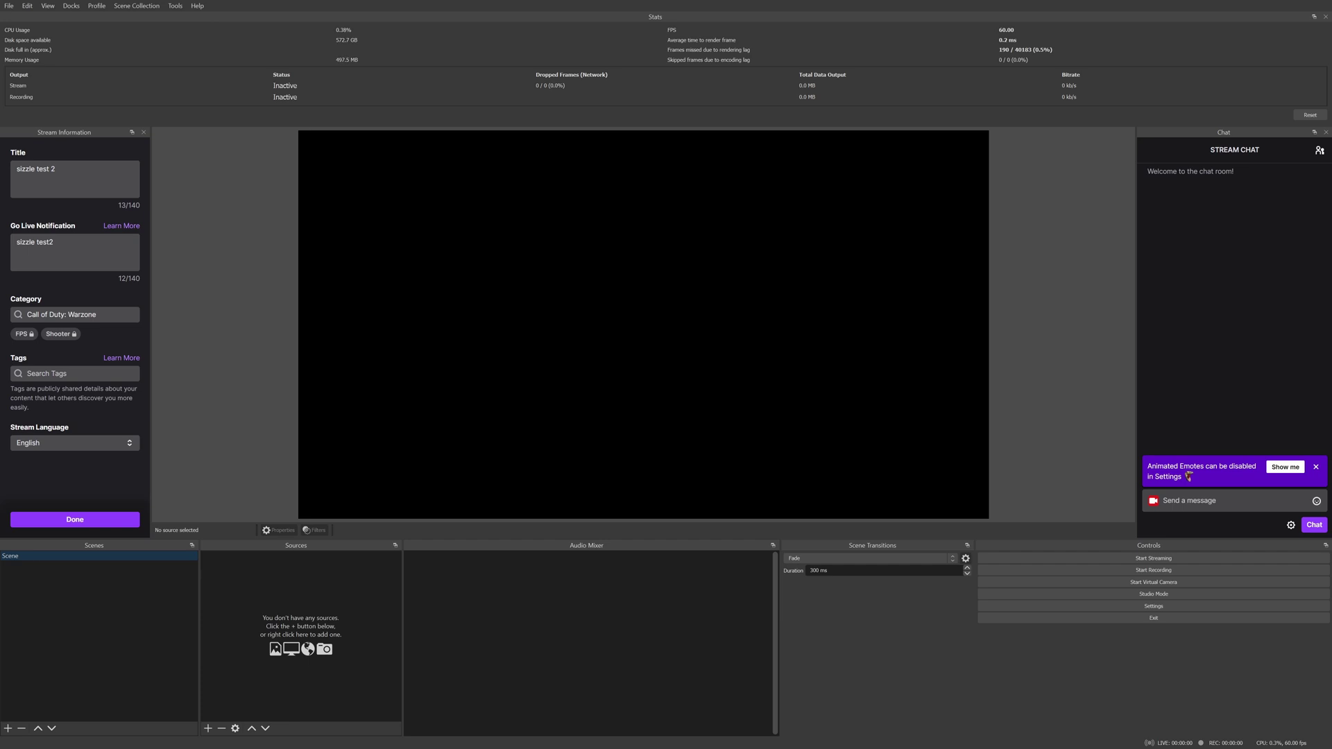
key("alt+Tab")
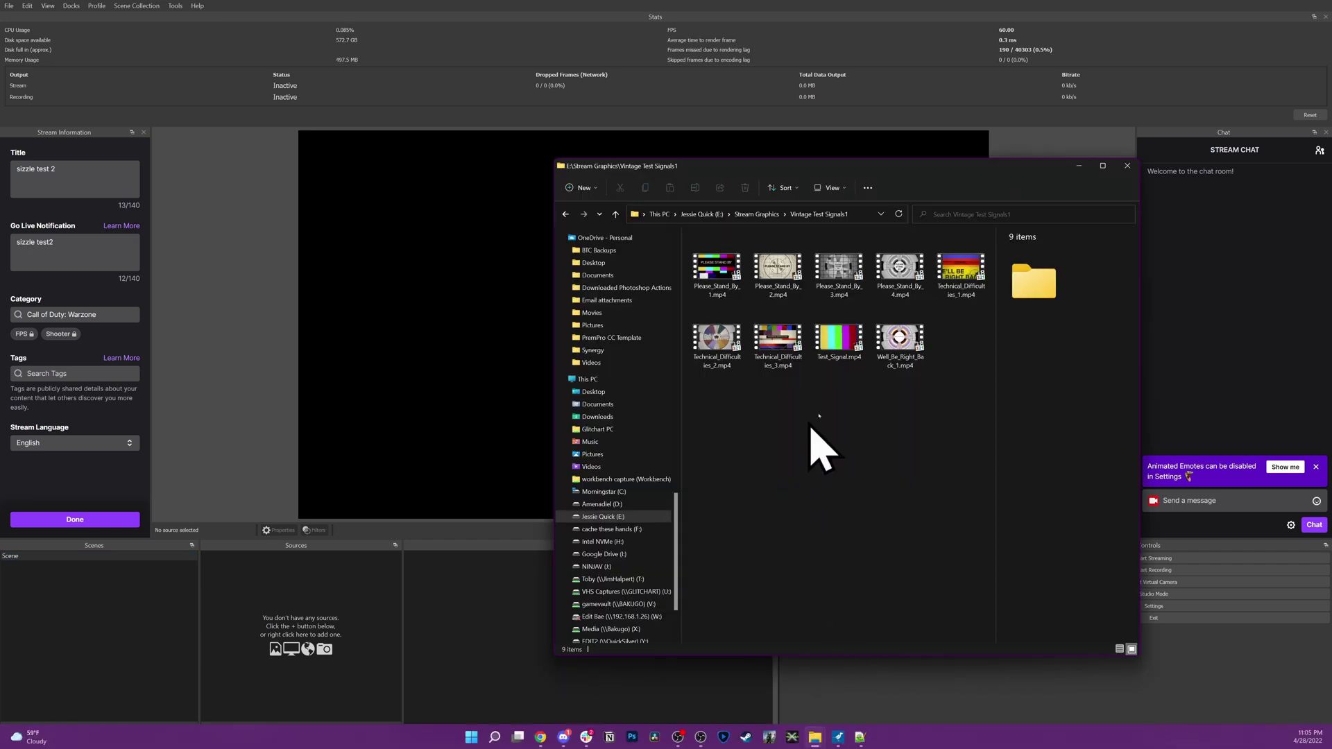
key("alt+Up")
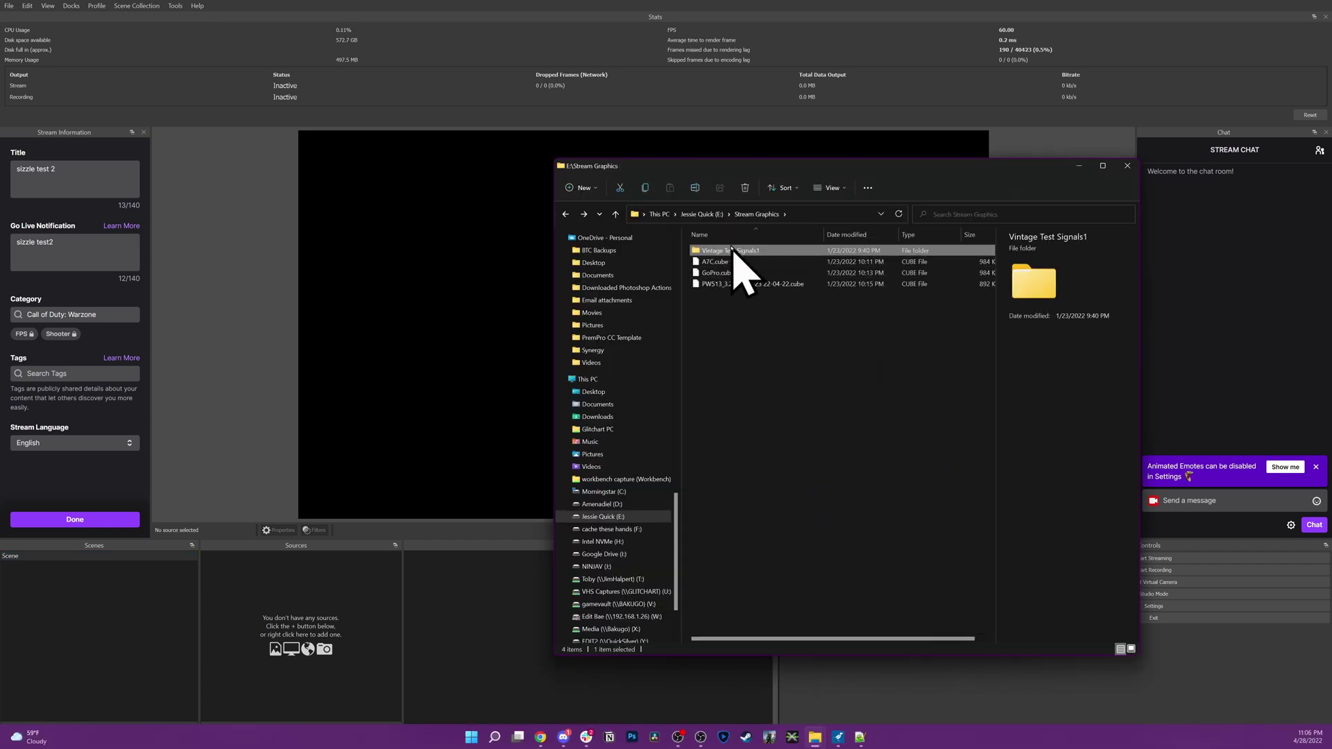
left_click(737, 251)
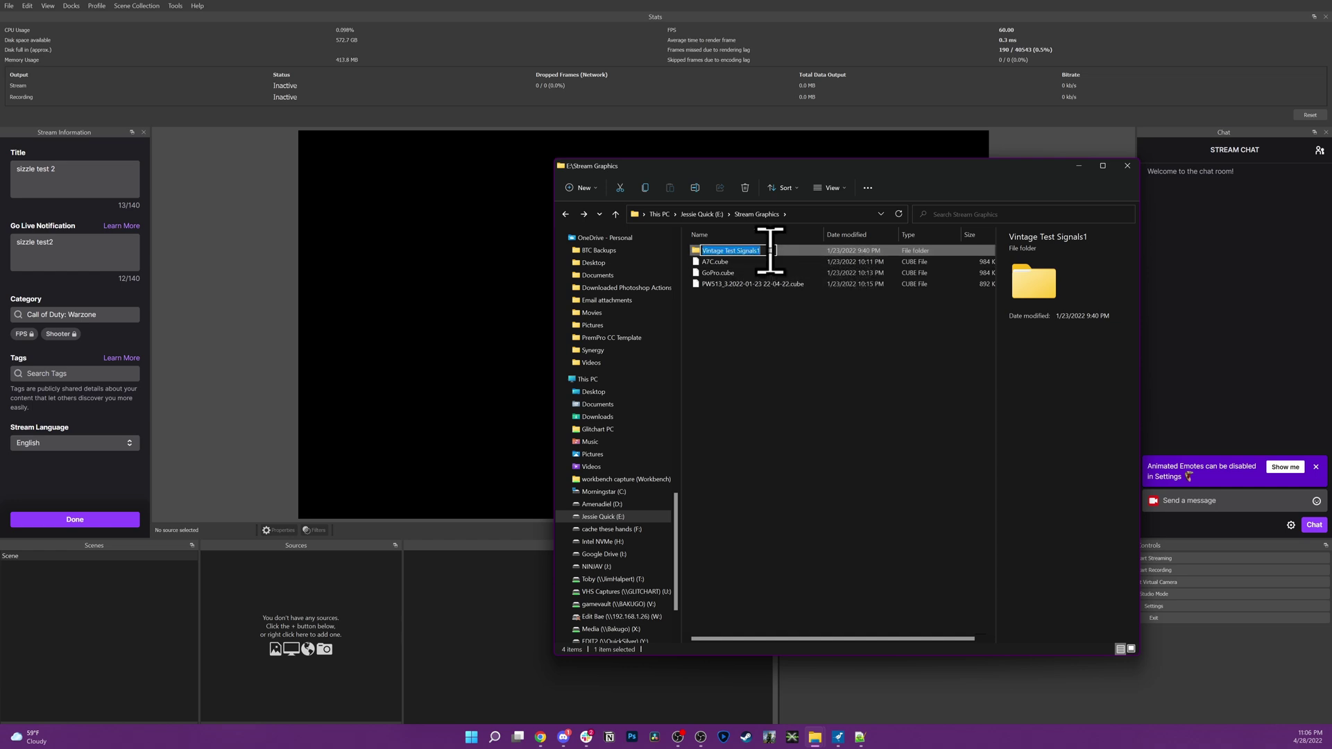
key("End")
key("BackSpace")
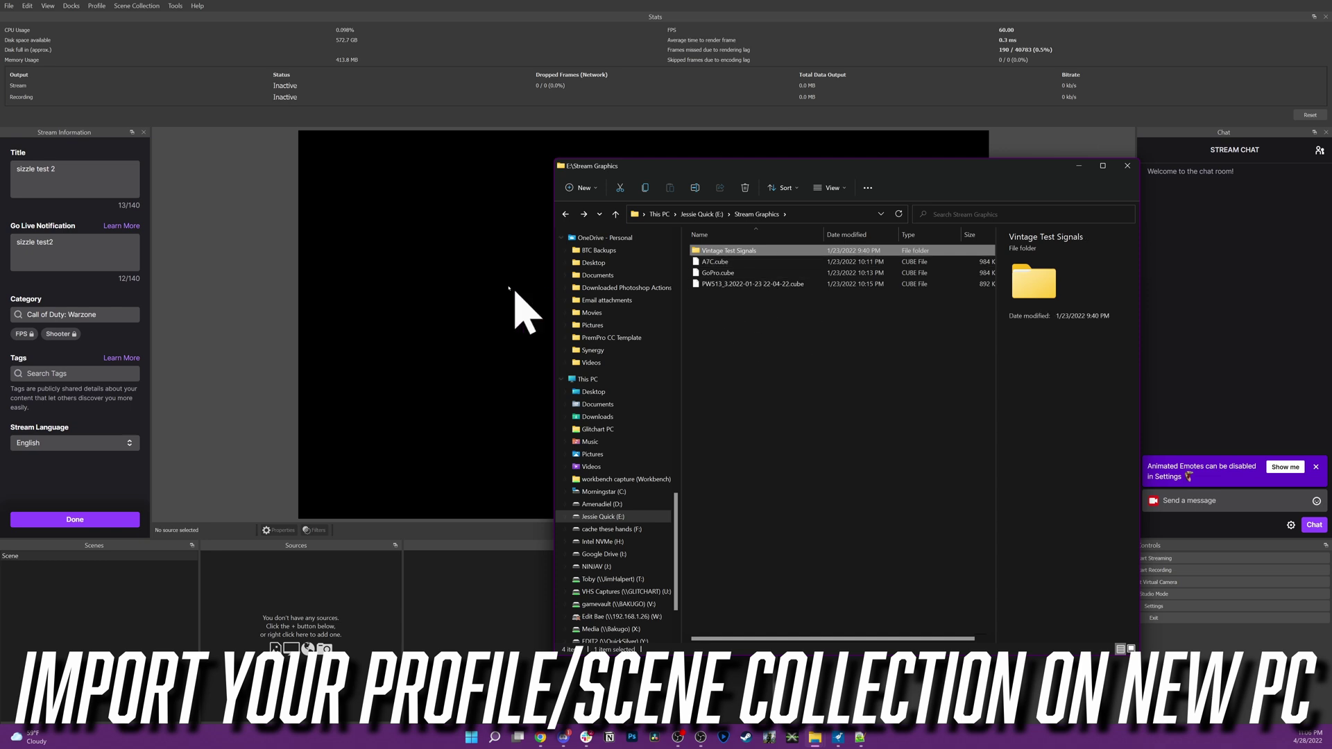
Close the File Explorer window with Alt+F4 to return to OBS Studio
key("alt+F4")
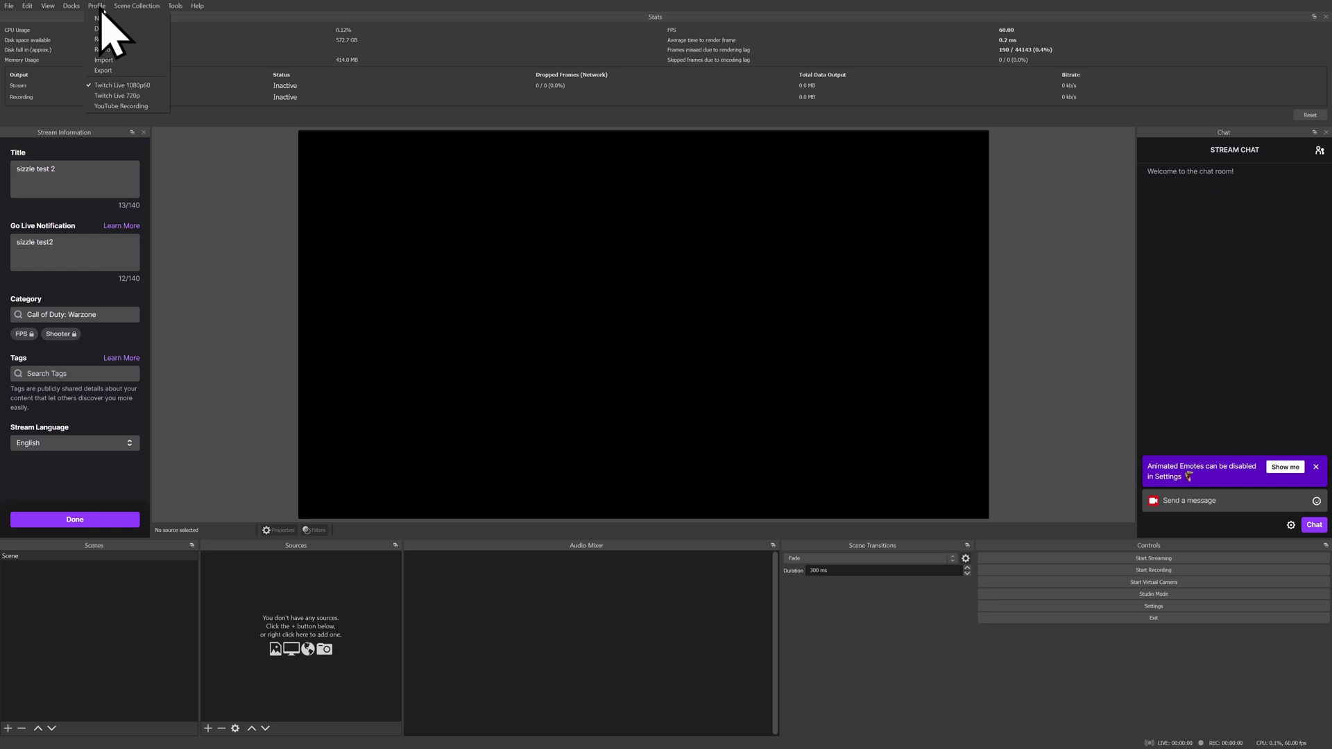
Export the current profile into the Twitch_Live_1080p60 folder
left_click(154, 70)
double_click(595, 138)
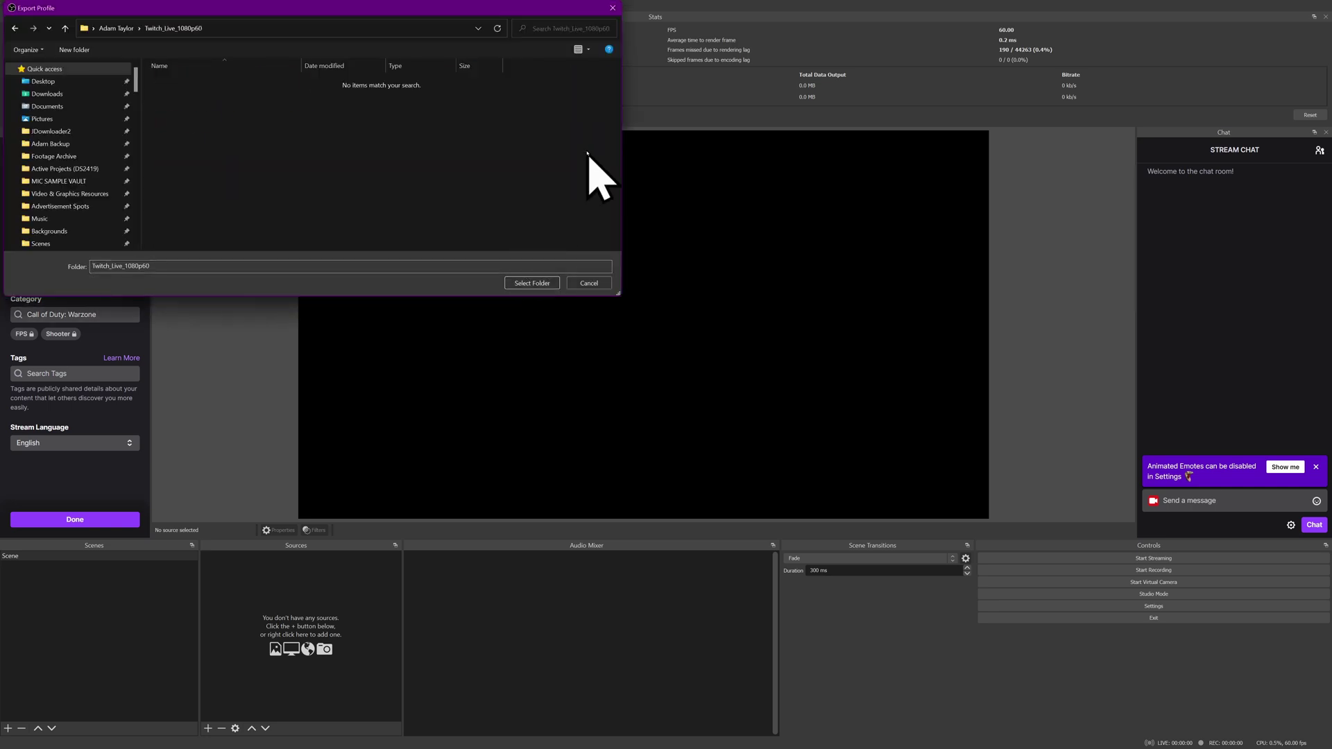
left_click(548, 285)
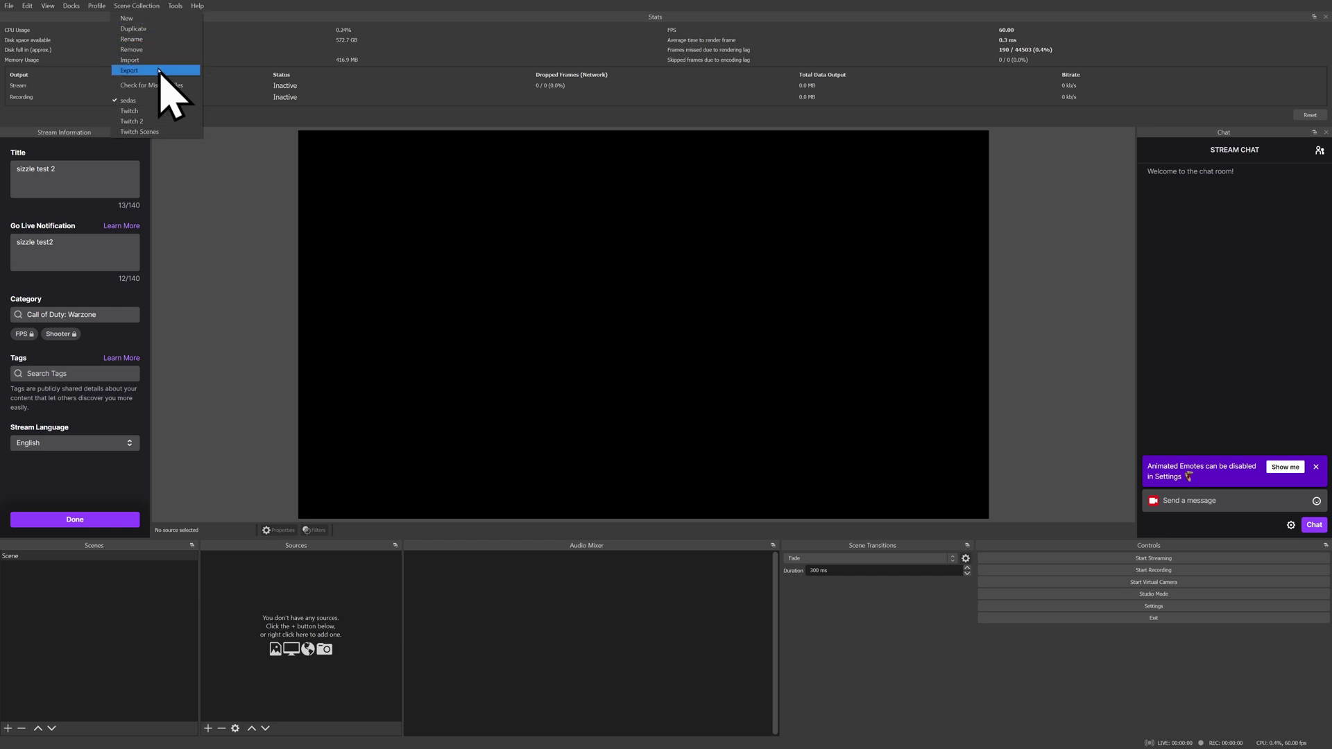
Import the Twitch_2.json scene collection from the home folder
left_click(158, 60)
left_click(805, 305)
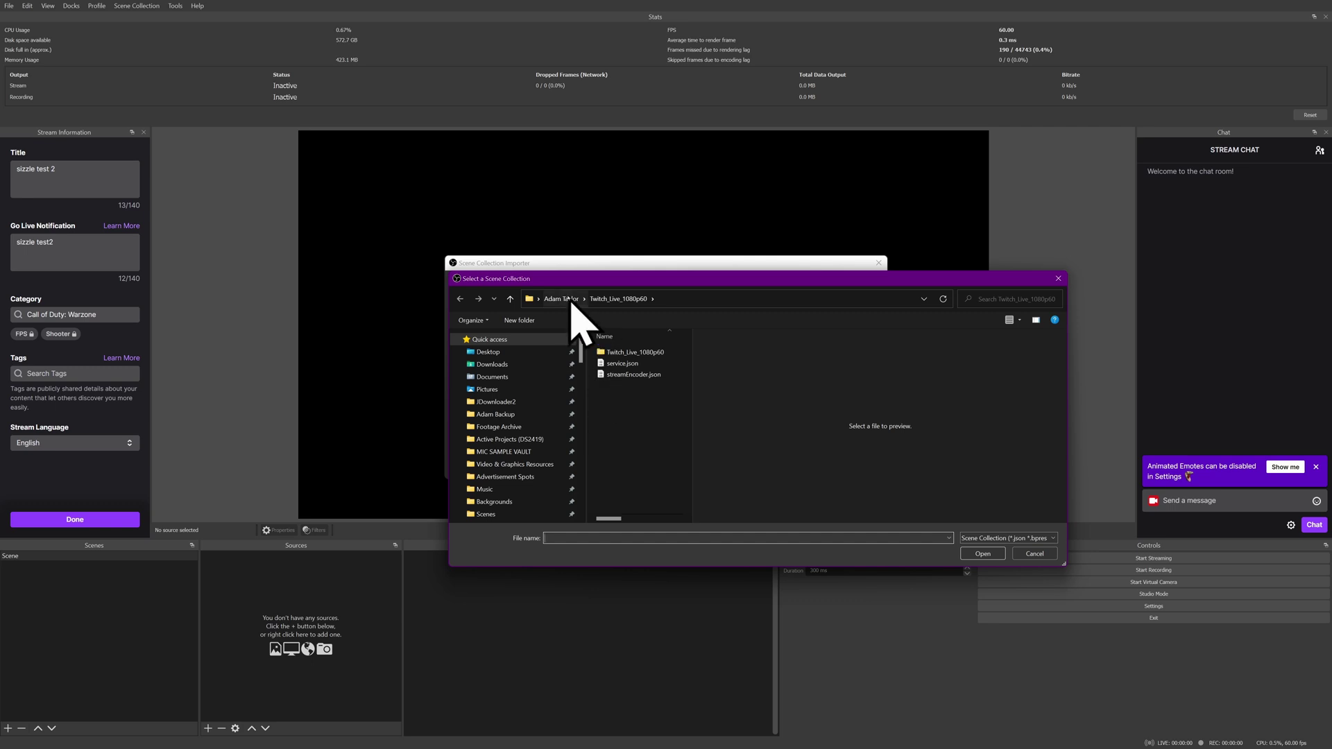
left_click(570, 301)
scroll(685, 477, "down", 3)
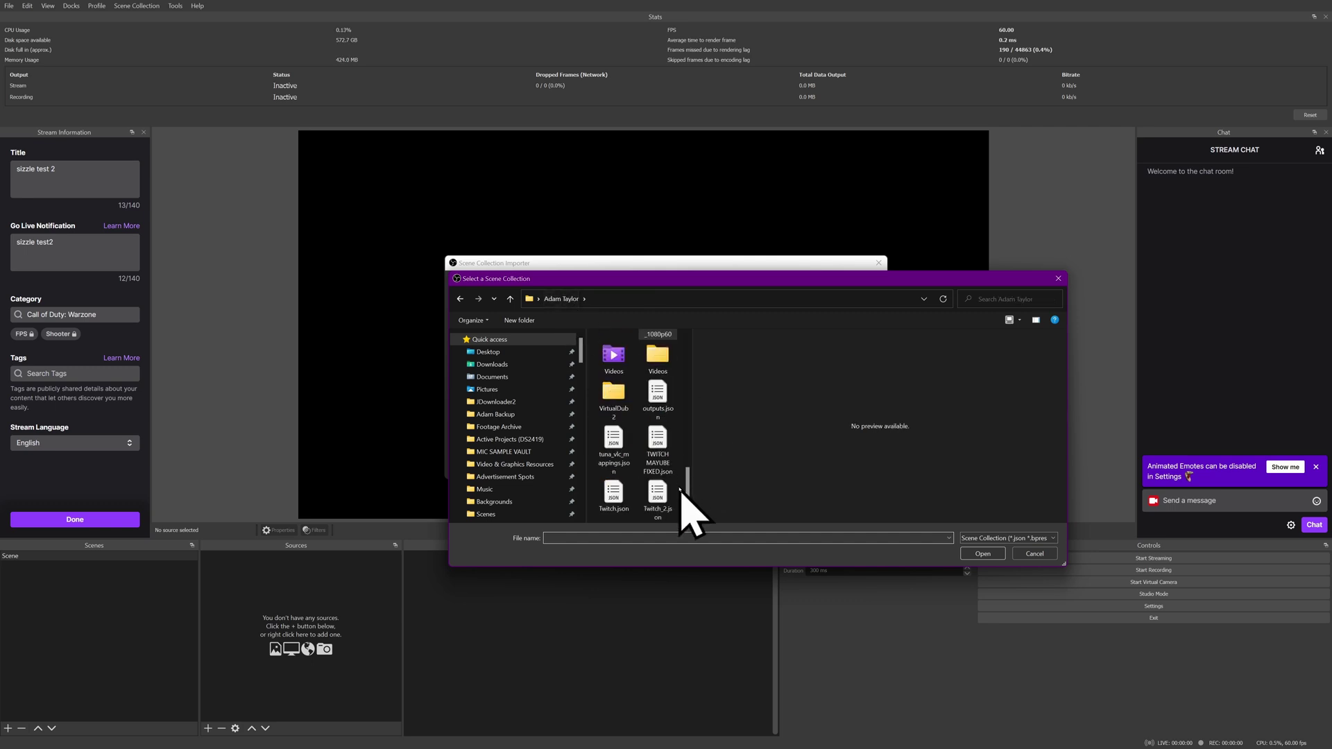
double_click(658, 494)
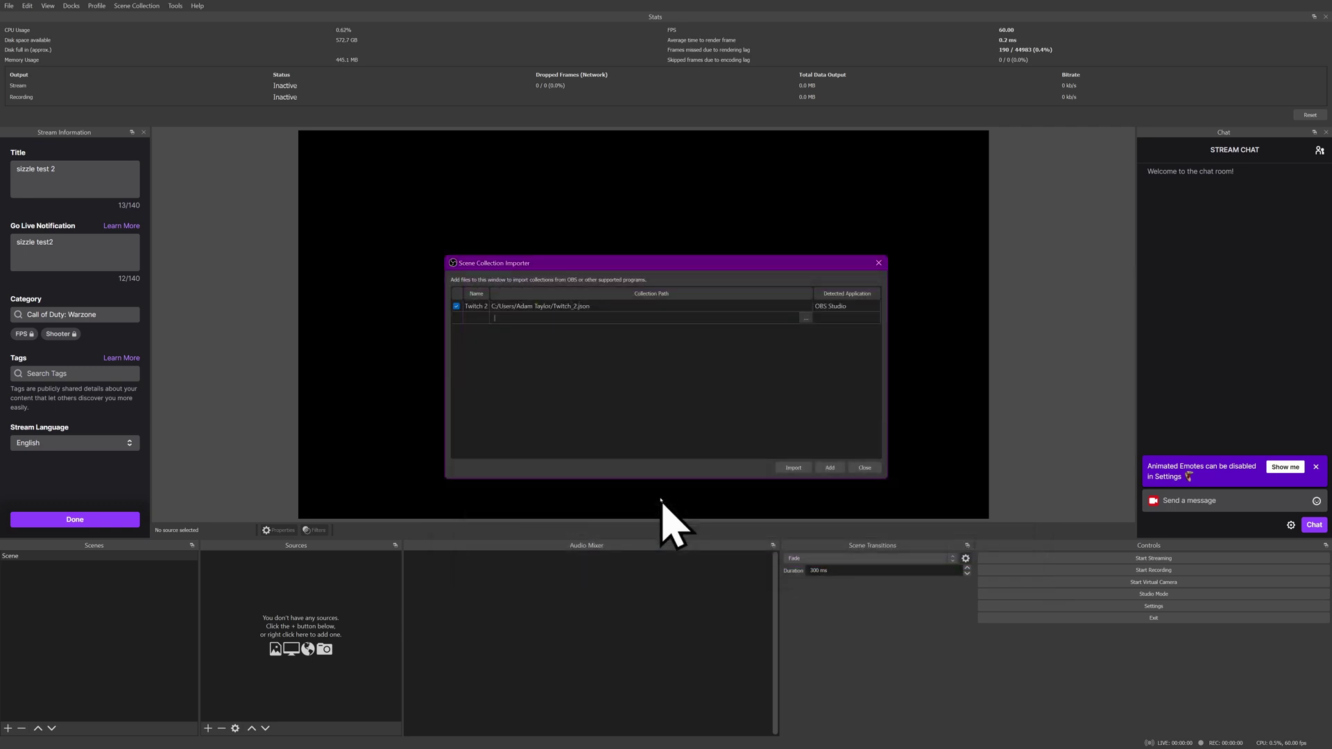
left_click(798, 469)
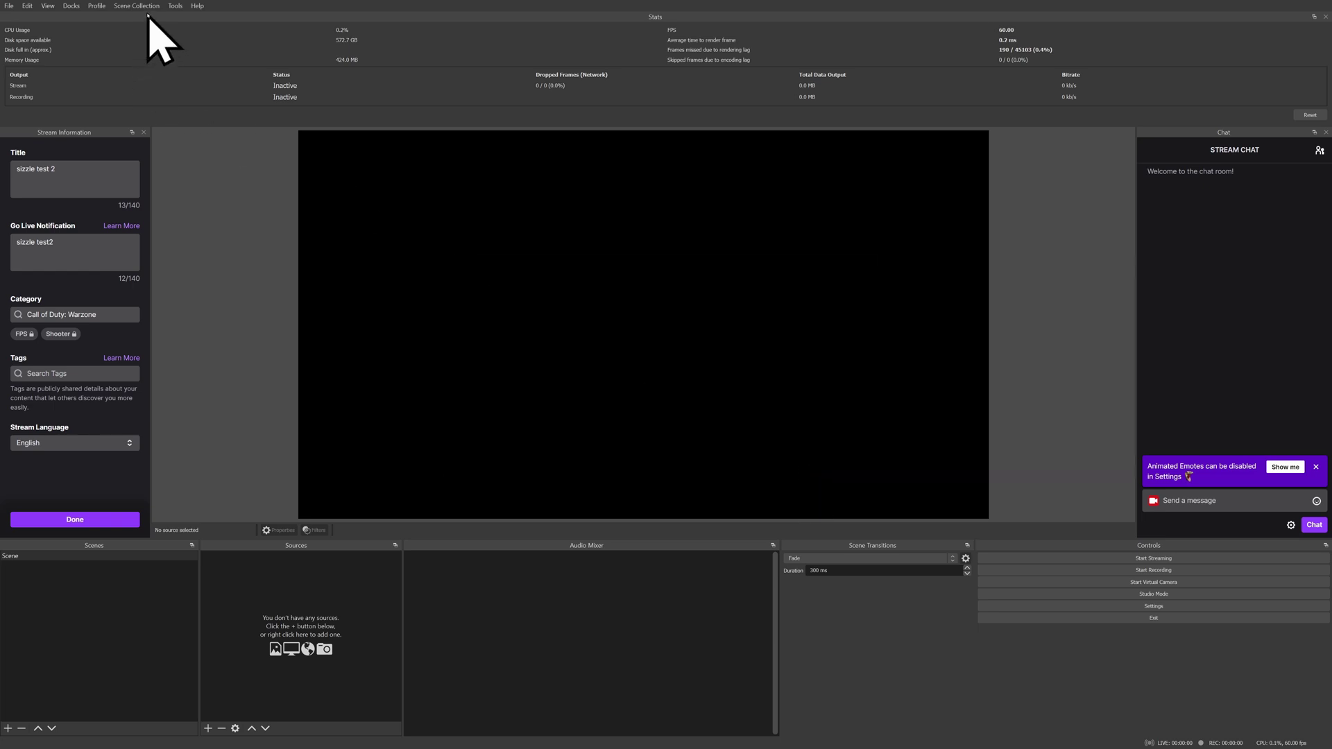
Switch to the newly imported Twitch 2 2 scene collection
left_click(145, 6)
mouse_move(109, 5)
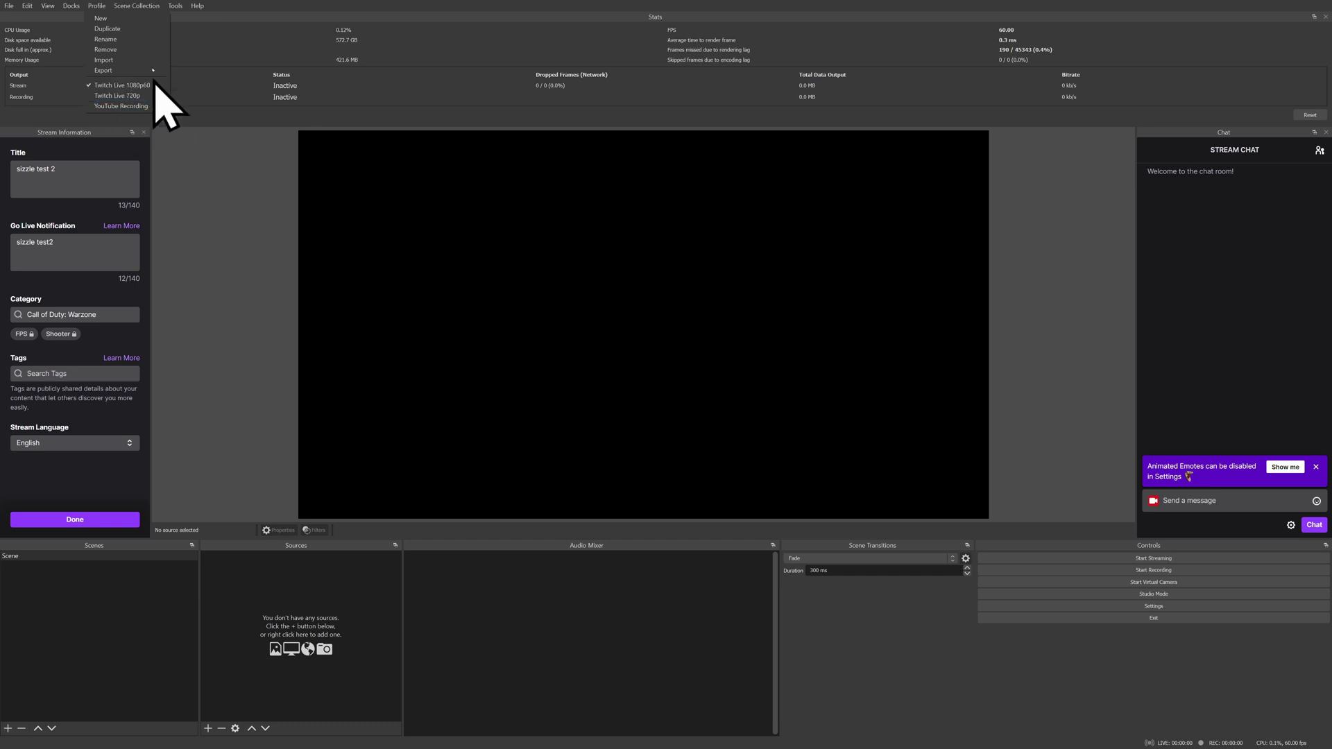
mouse_move(158, 7)
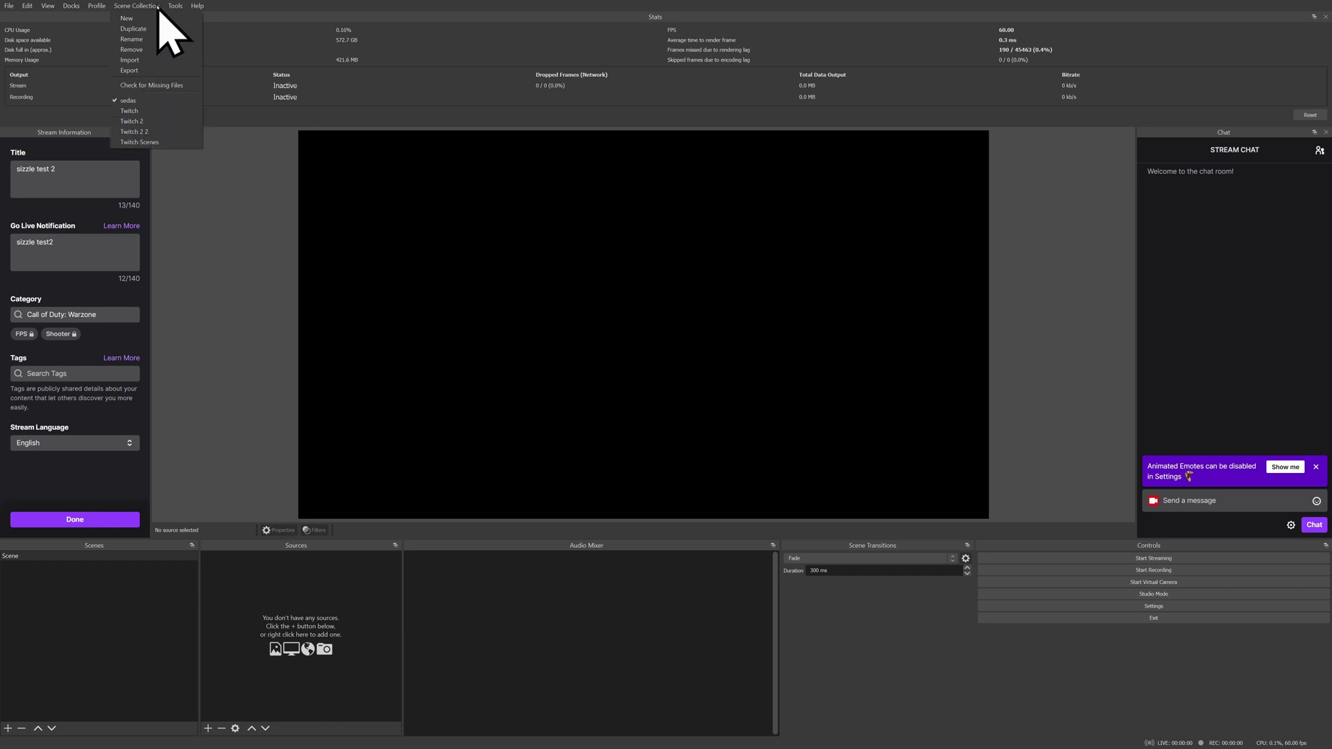
left_click(174, 131)
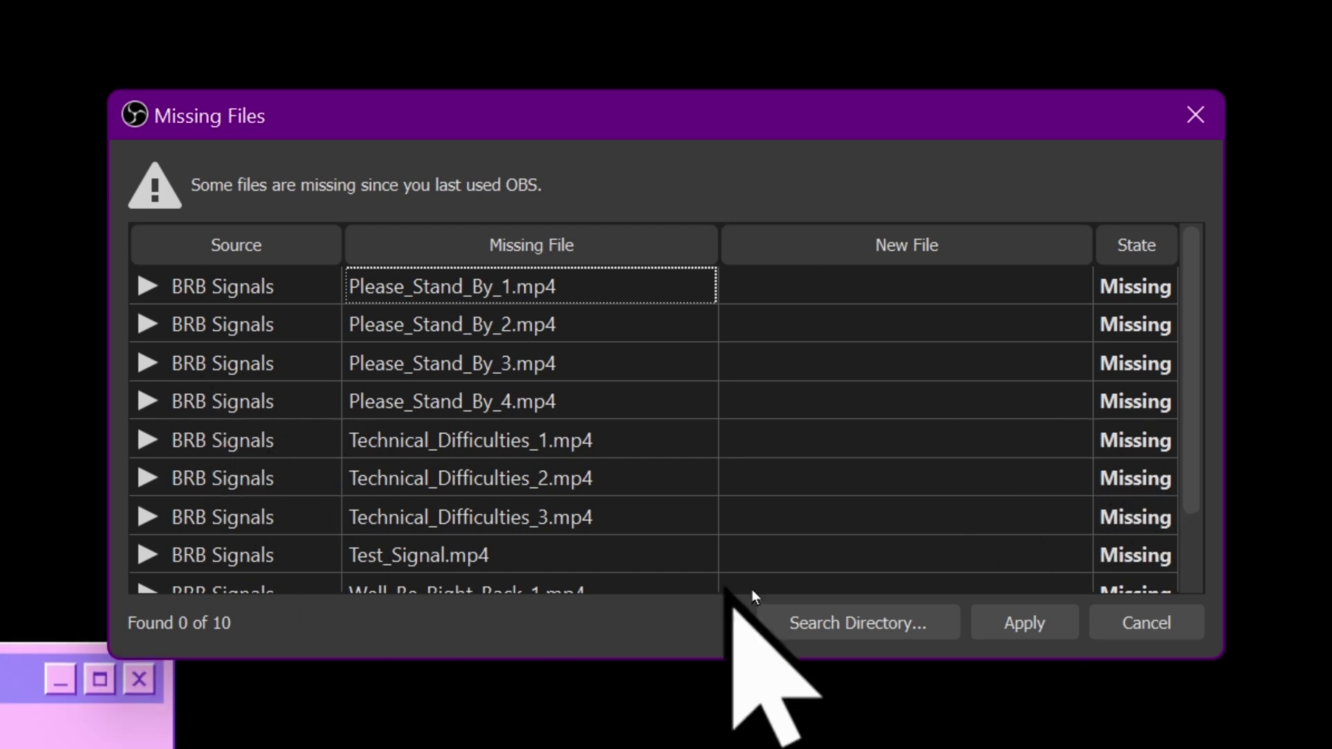
Relink the missing BRB Signals clips via E:/Stream Graphics/Vintage Test Signals, then select the AthenaScope Clips entry
left_click_drag(475, 666, 476, 748)
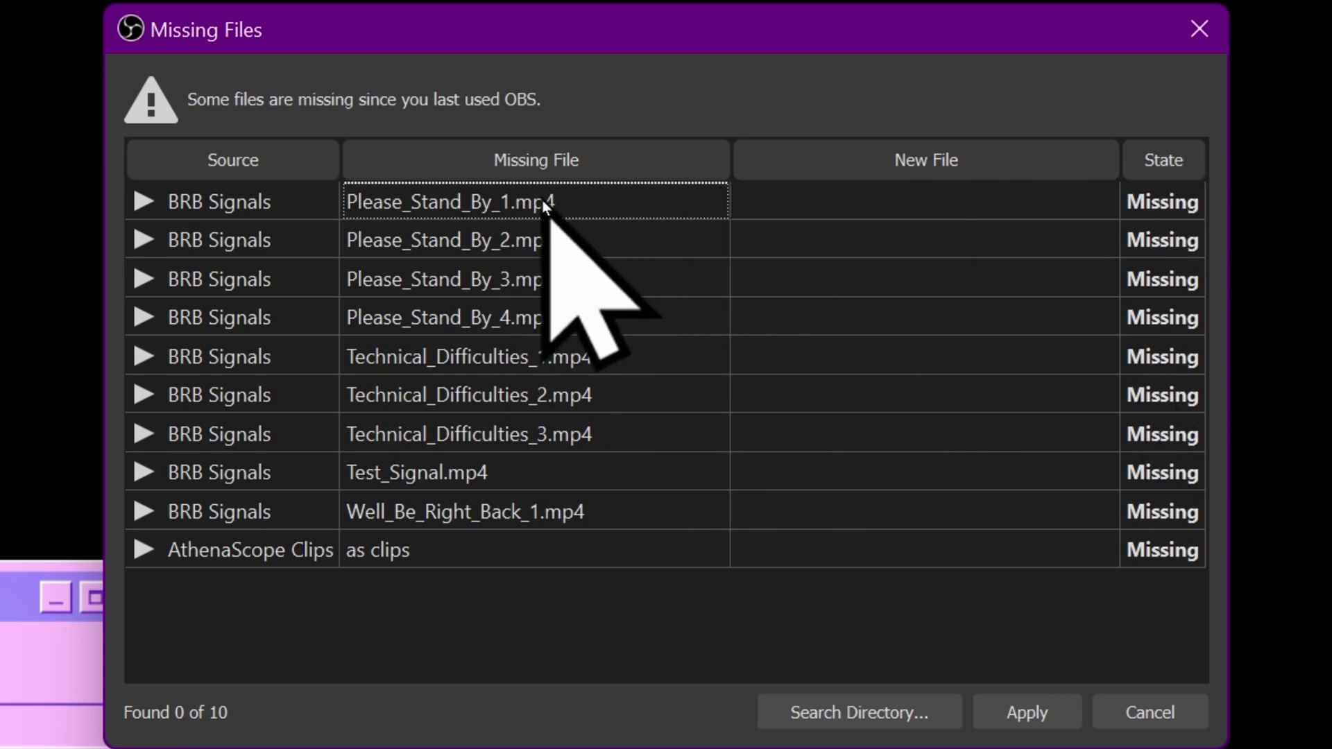
left_click(853, 713)
scroll(444, 659, "down", 10)
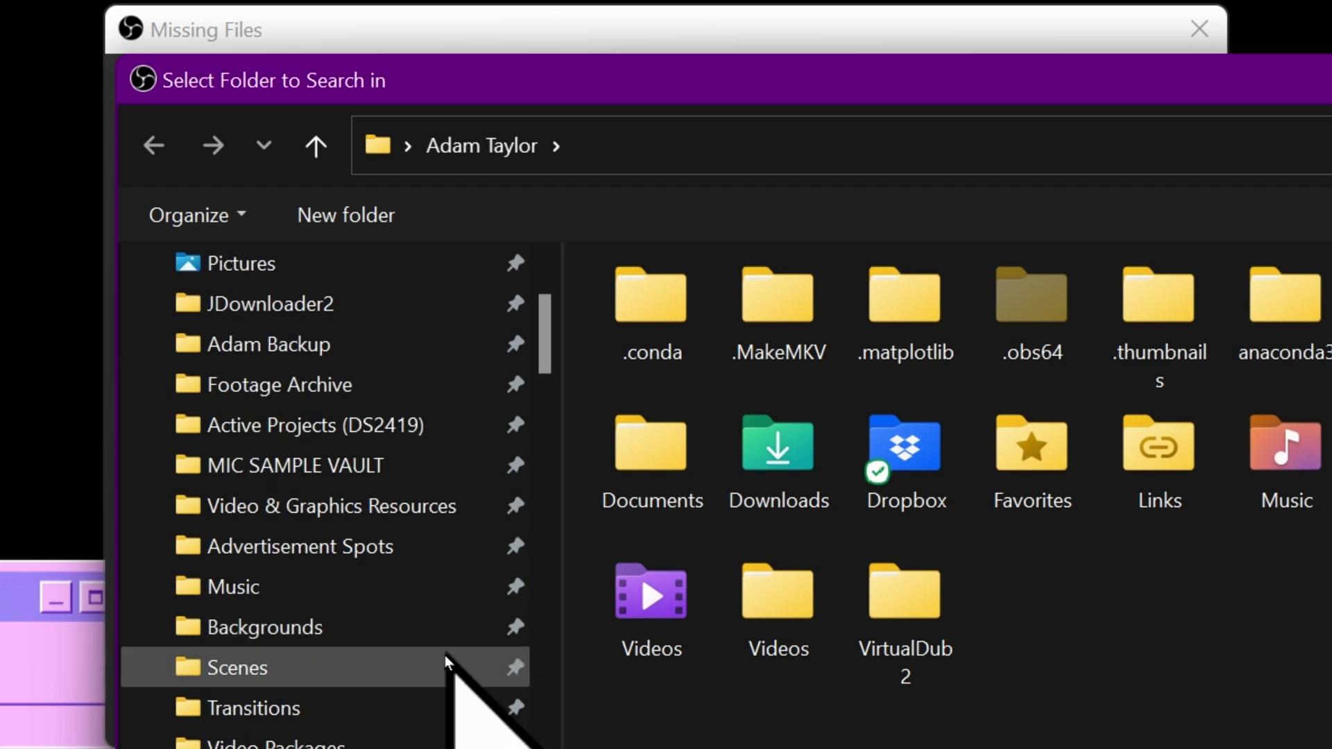
scroll(434, 655, "down", 15)
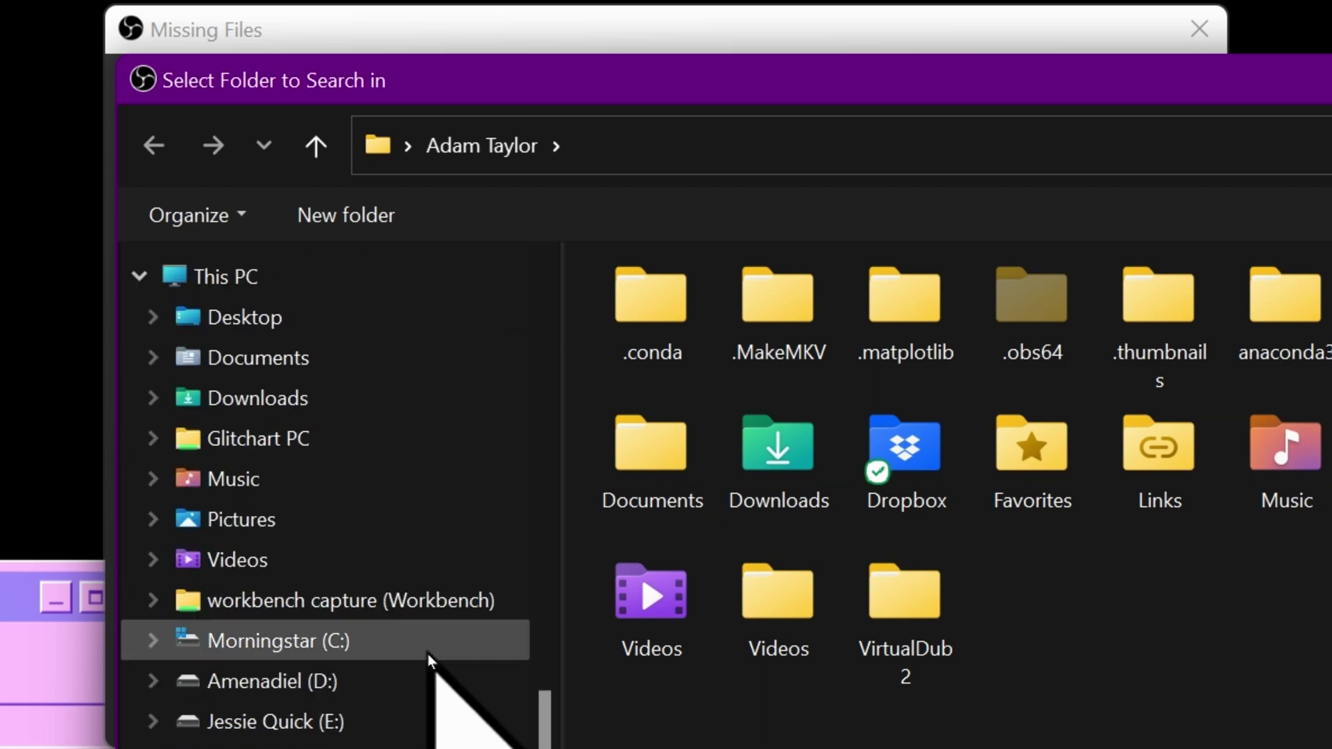
left_click(333, 723)
scroll(865, 651, "down", 4)
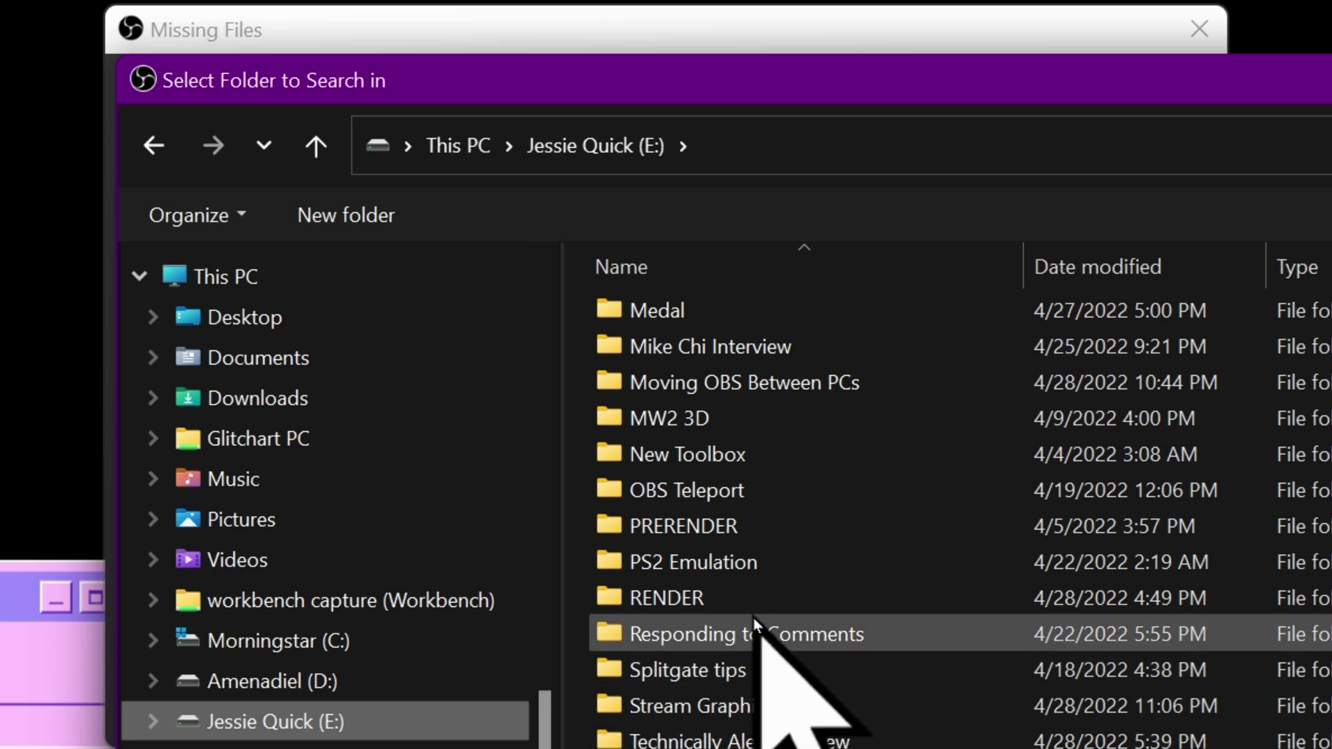
left_click(724, 703)
double_click(724, 703)
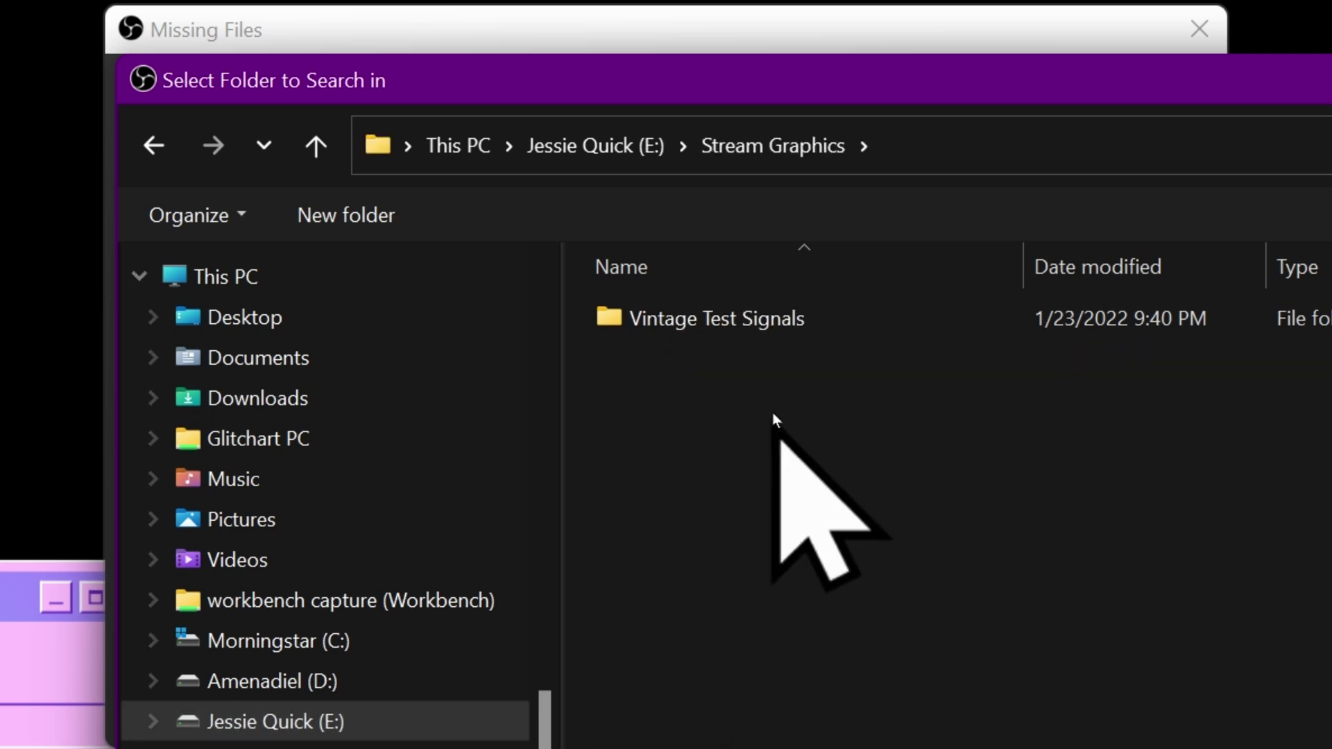
double_click(726, 326)
key("Return")
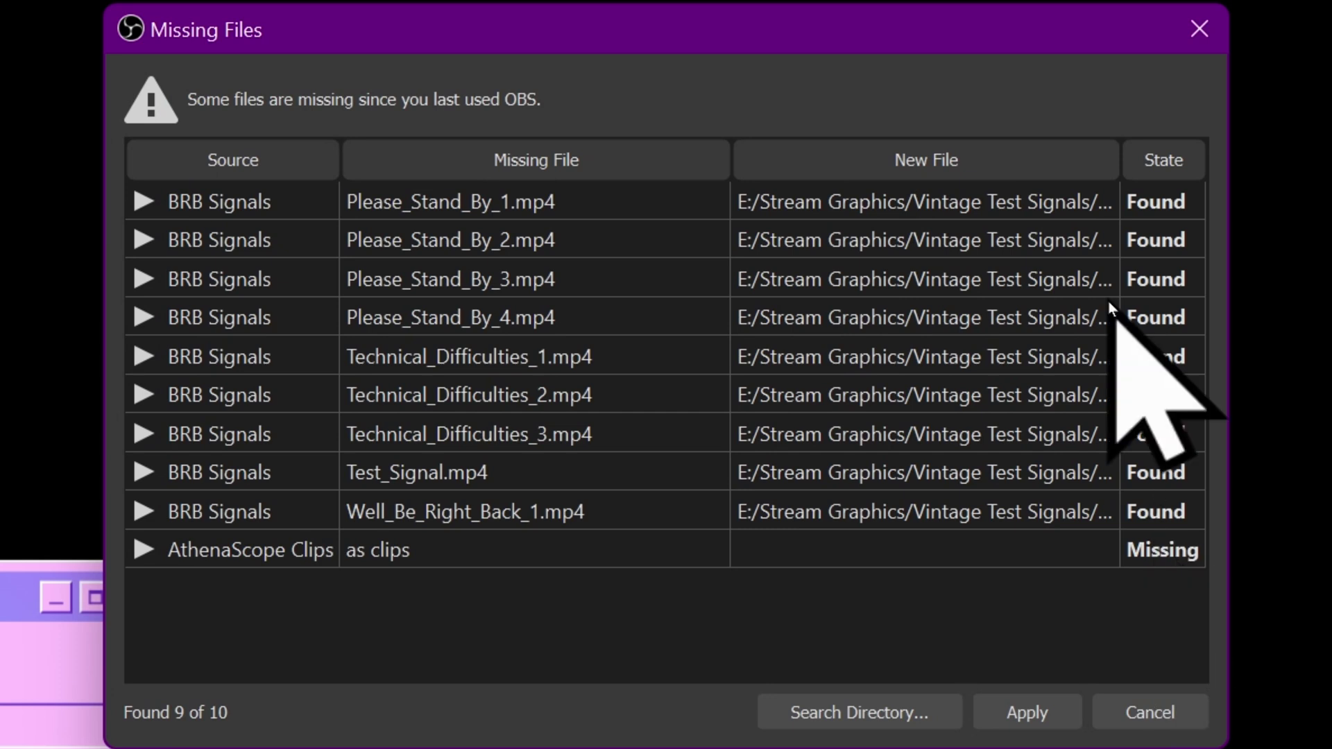
left_click(306, 548)
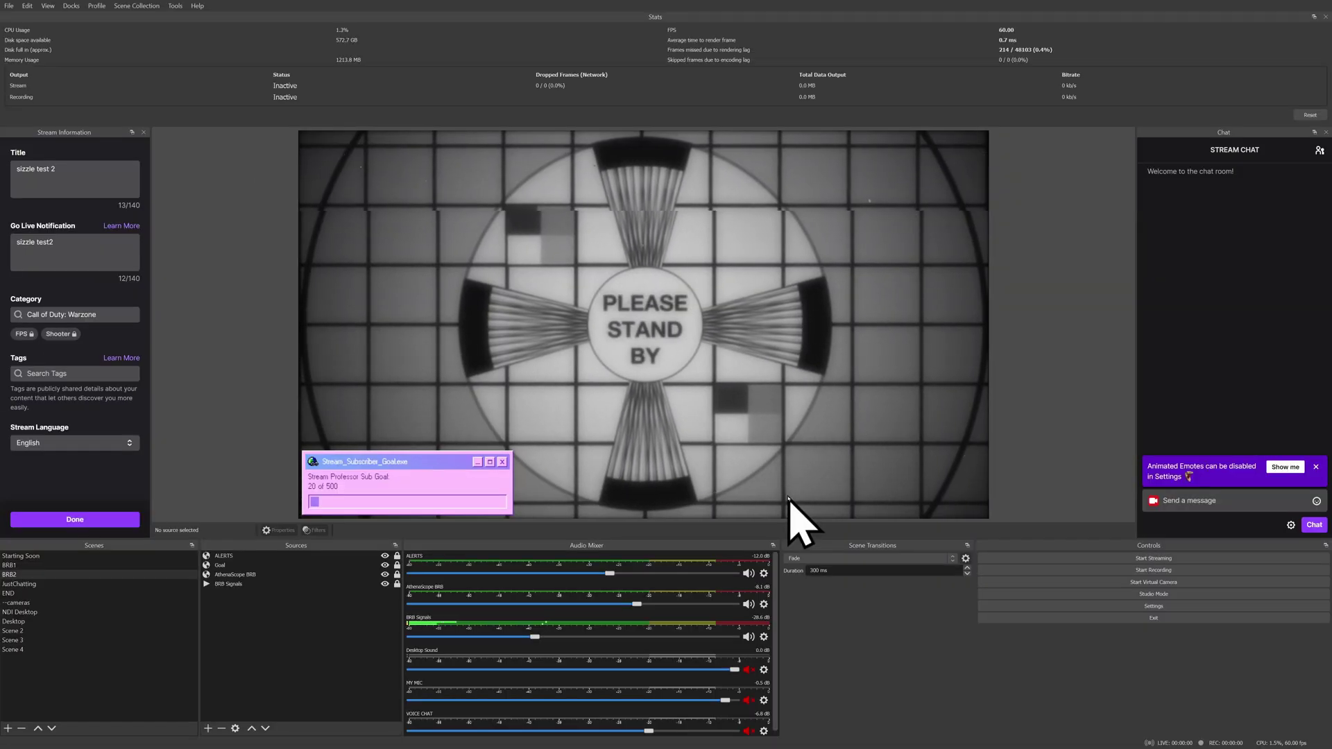
Step from JustChatting to --cameras and inspect the PWS13 camera properties, cancelling without changes
left_click(108, 585)
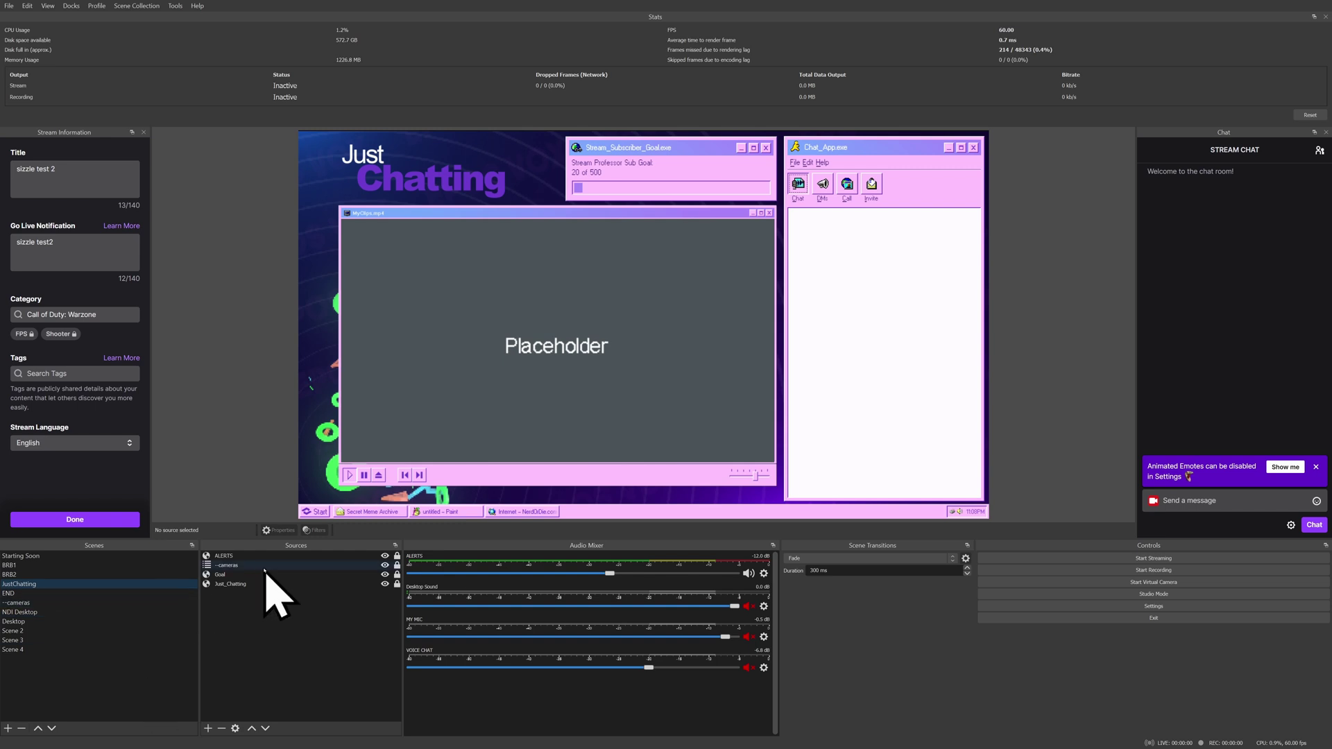
left_click(46, 603)
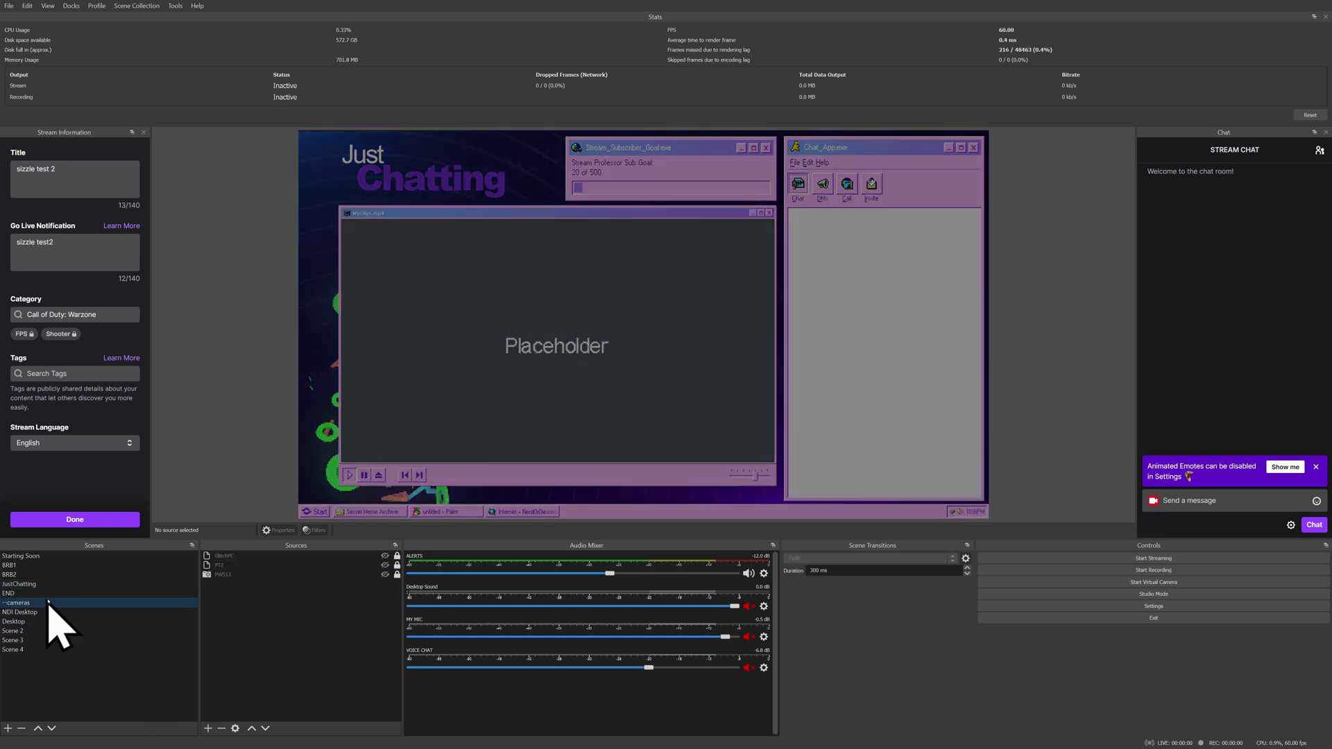
double_click(336, 575)
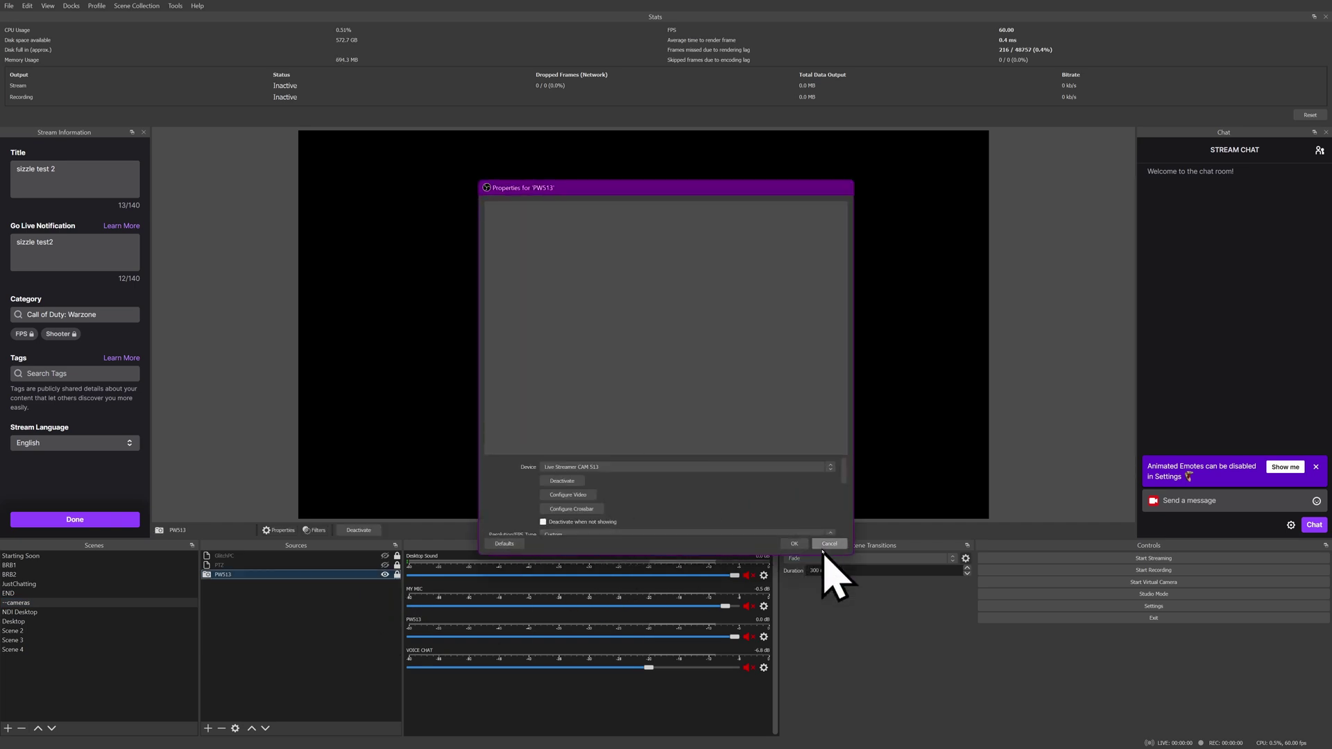
left_click(823, 545)
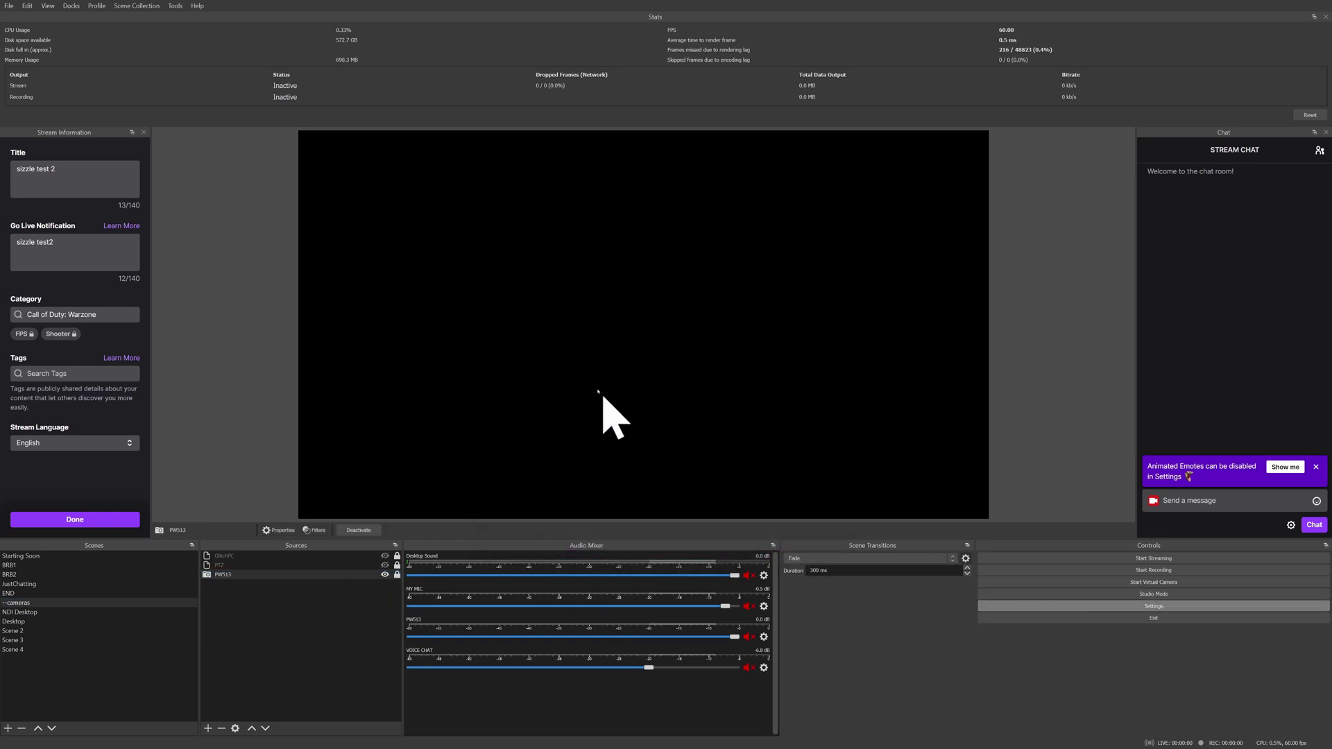
left_click(439, 329)
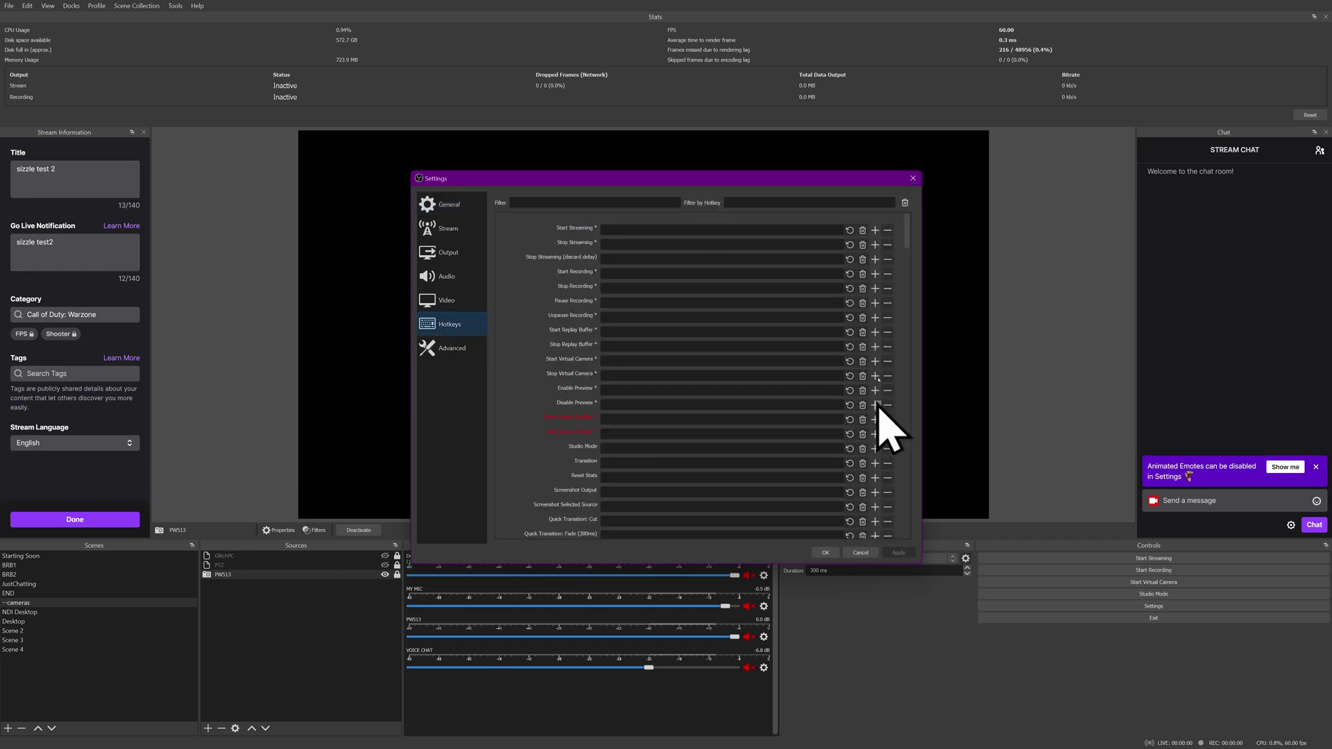
scroll(646, 381, "down", 15)
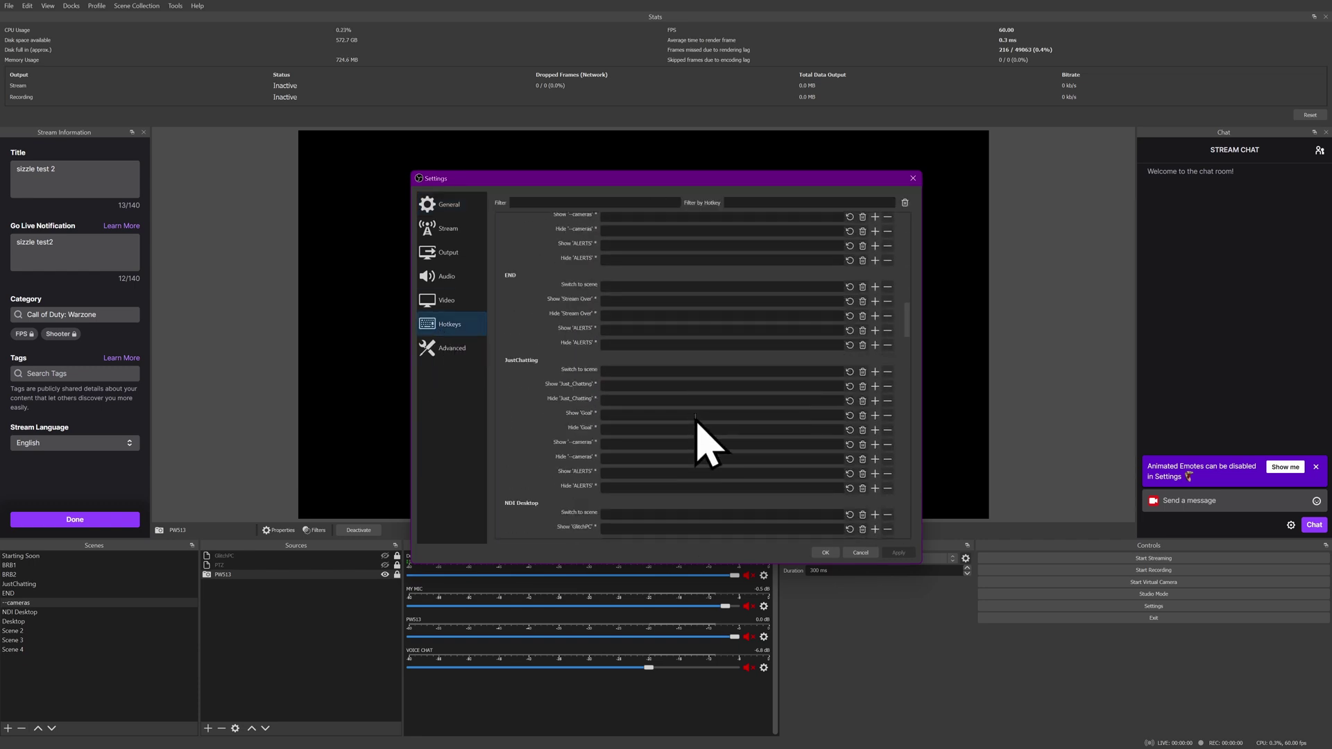
left_click(858, 554)
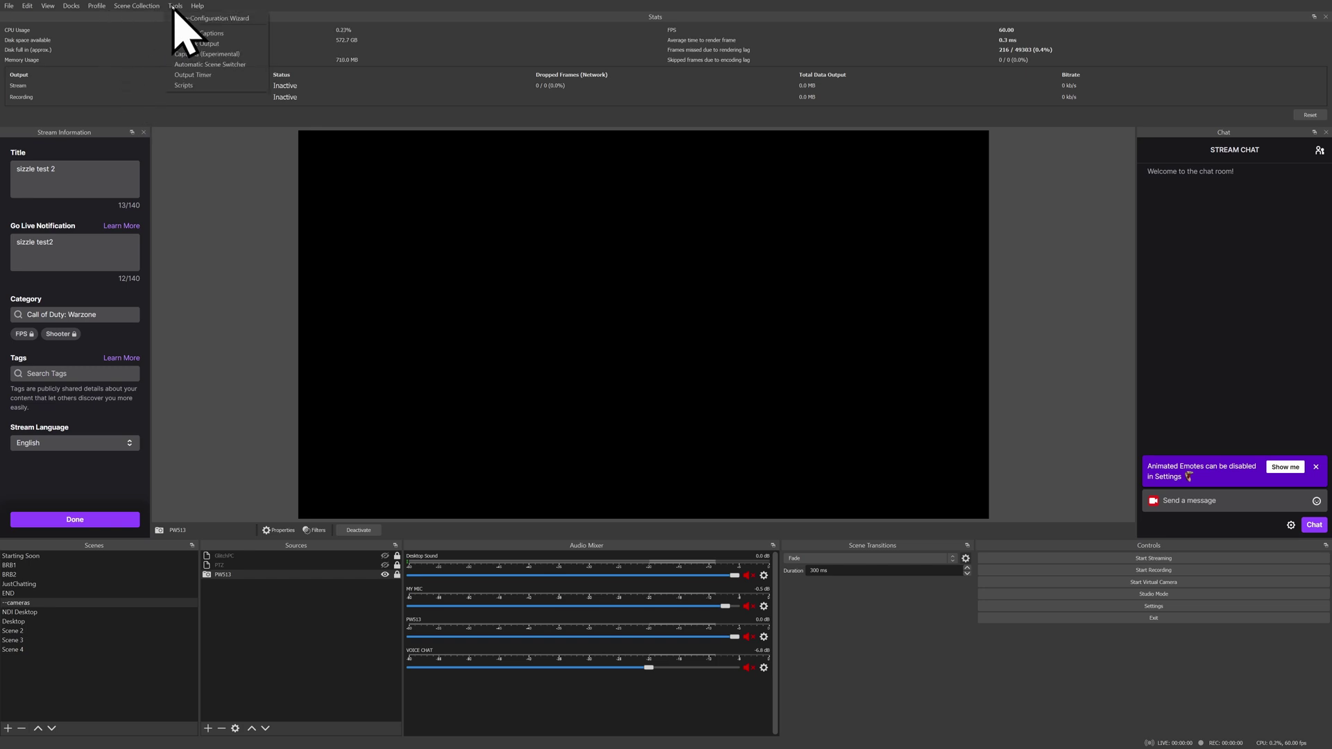
left_click(187, 85)
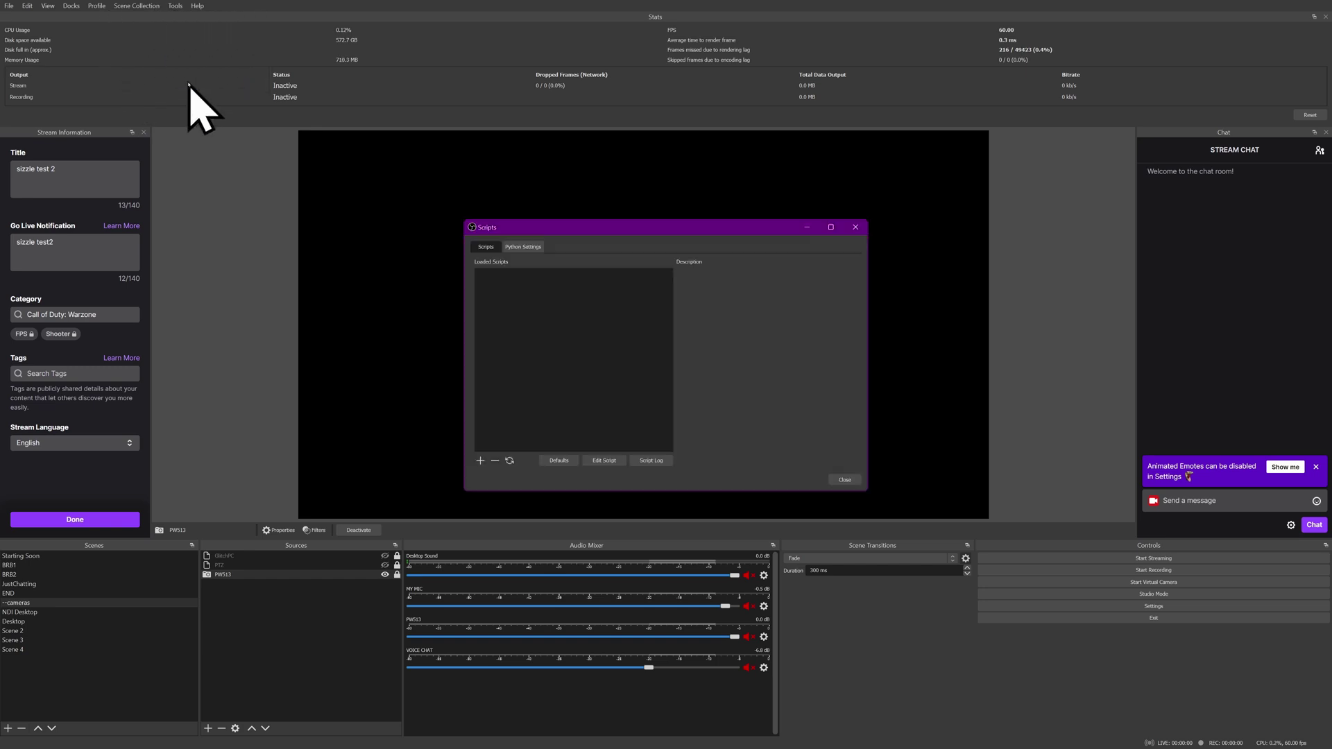
left_click(542, 248)
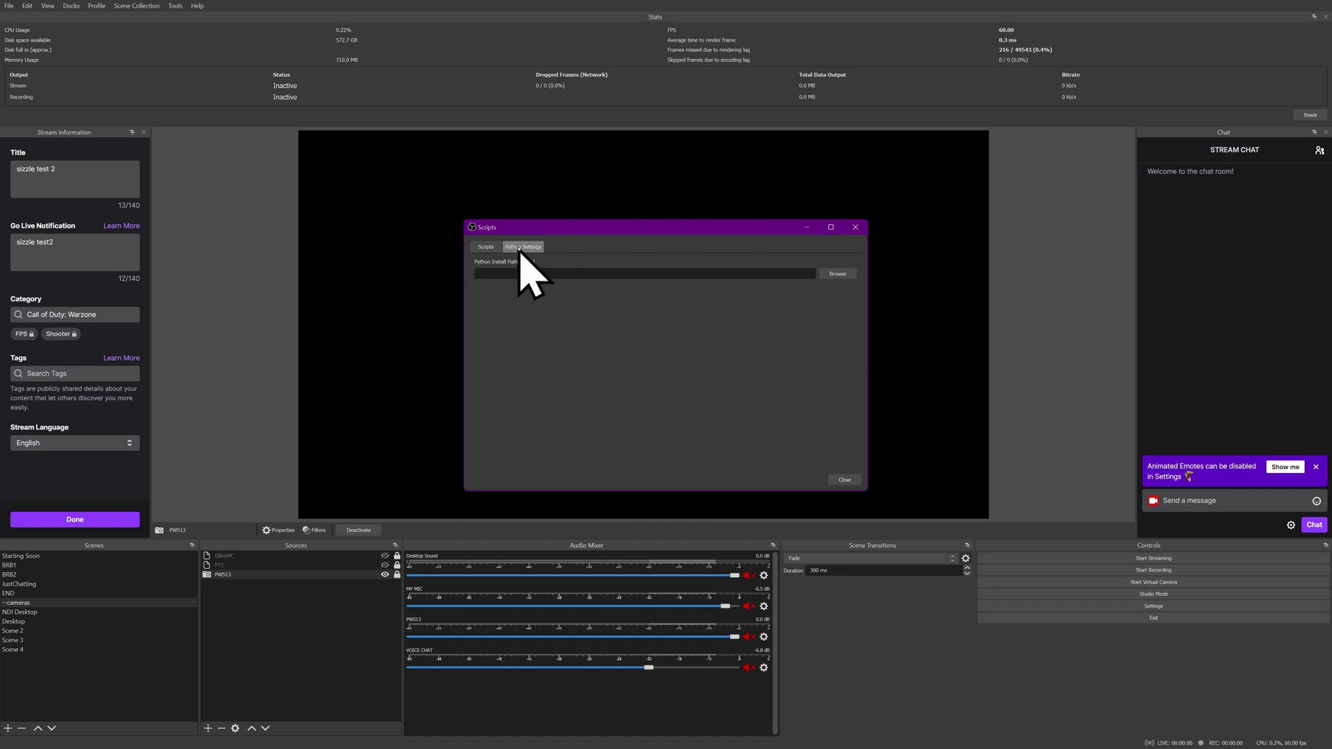
left_click(484, 247)
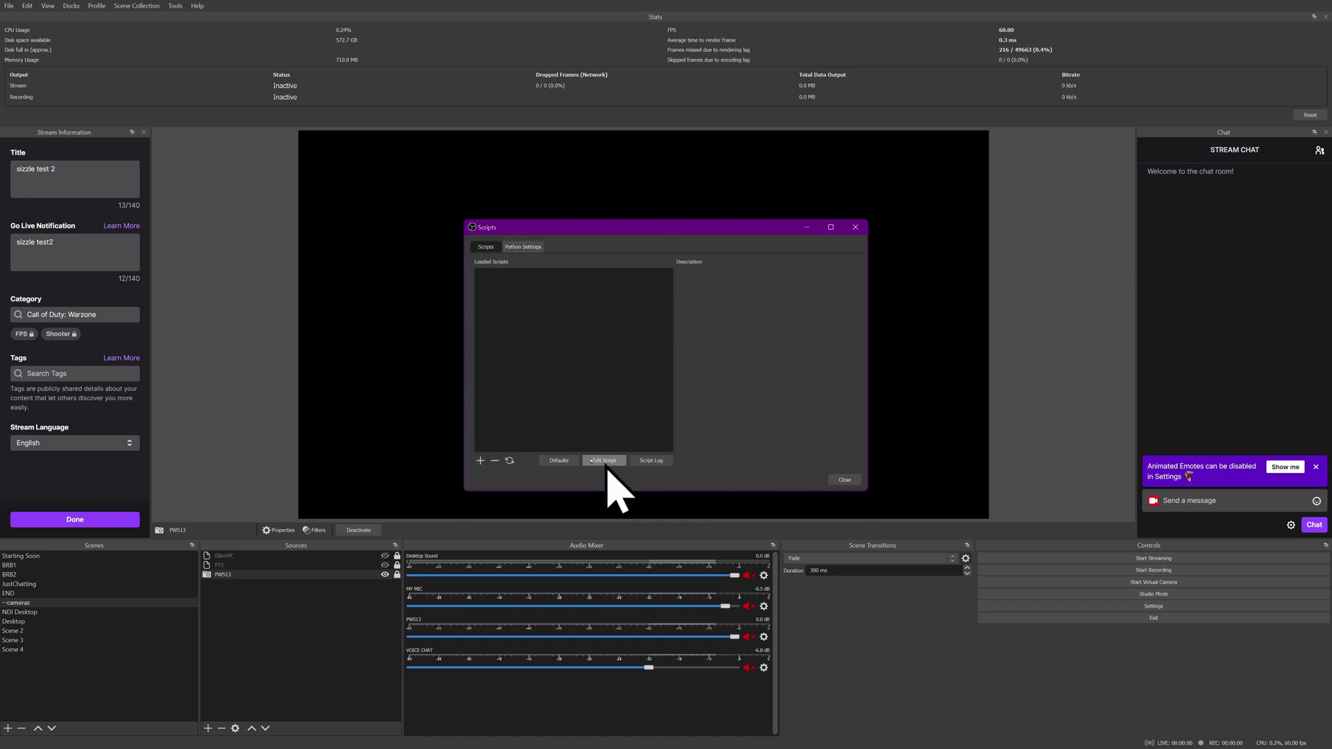
left_click(839, 480)
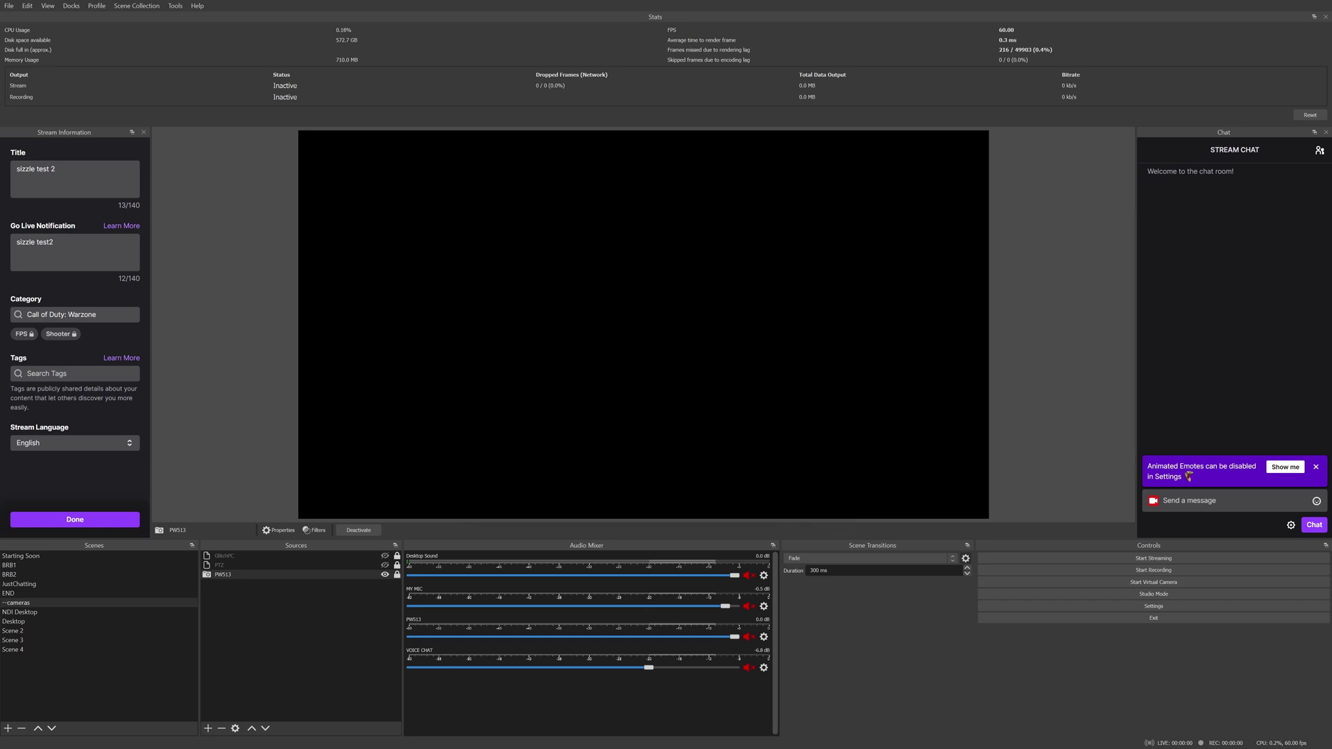